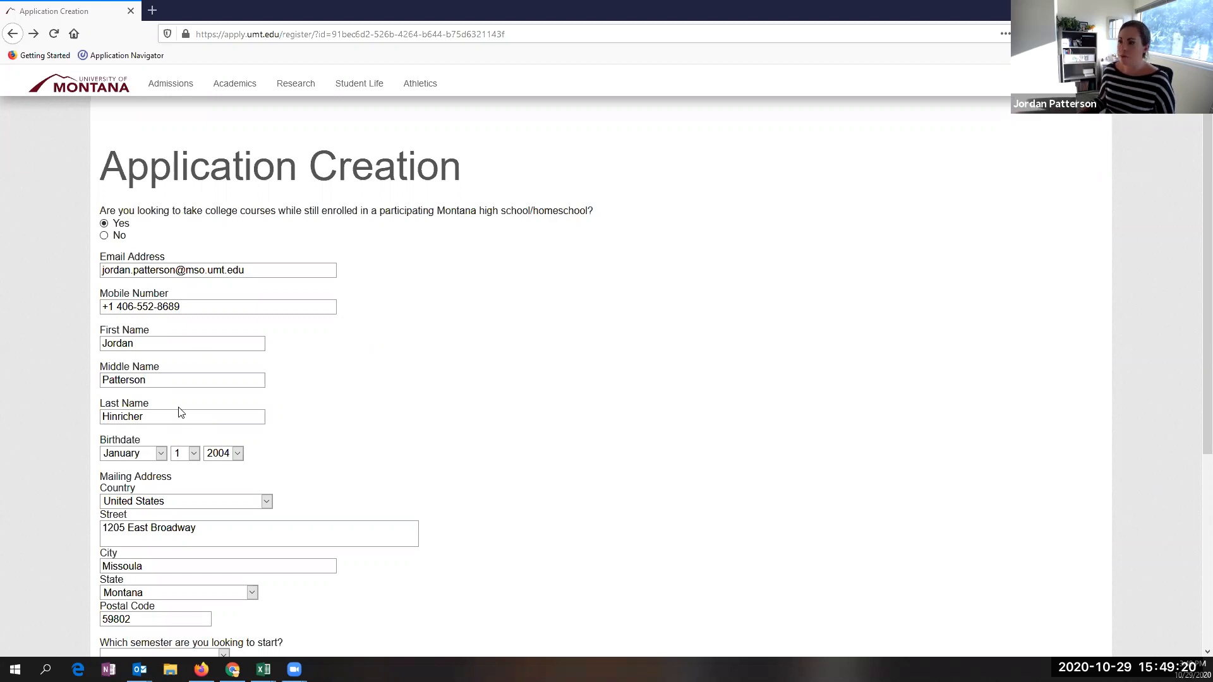
- Scroll down the filled registration form to the starting-semester dropdown
{"action": "scroll", "coordinate": [158, 420], "scroll_direction": "down", "scroll_amount": 2}
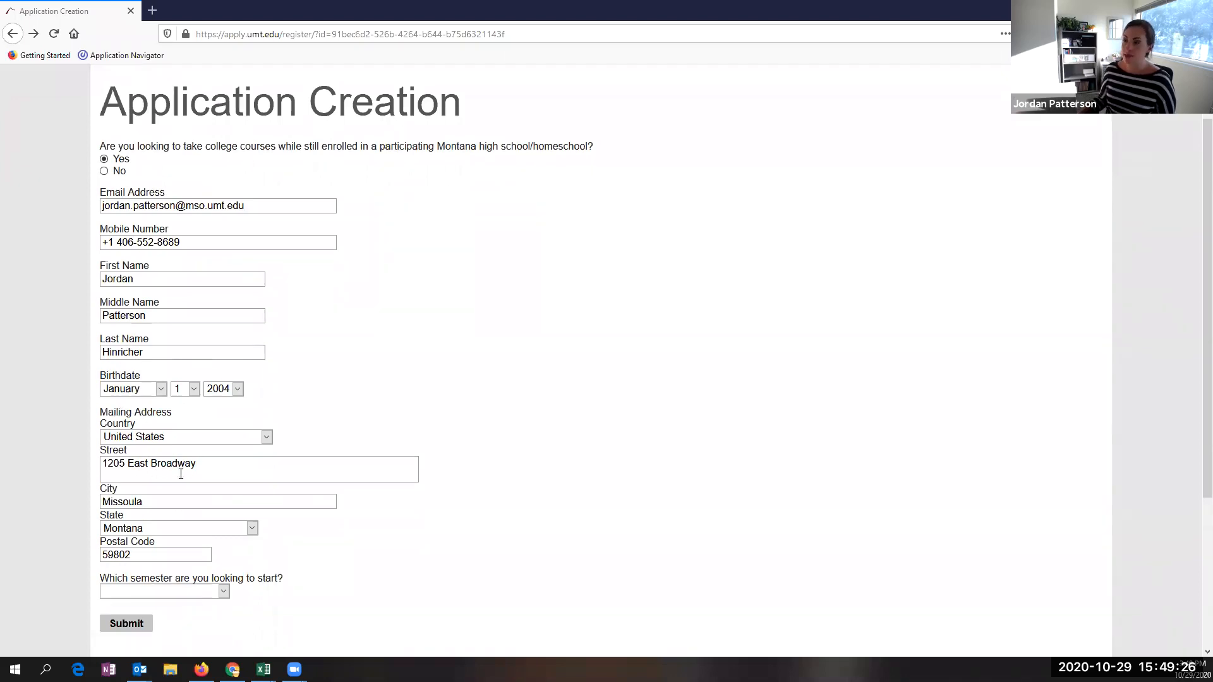
{"action": "scroll", "coordinate": [183, 486], "scroll_direction": "down", "scroll_amount": 3}
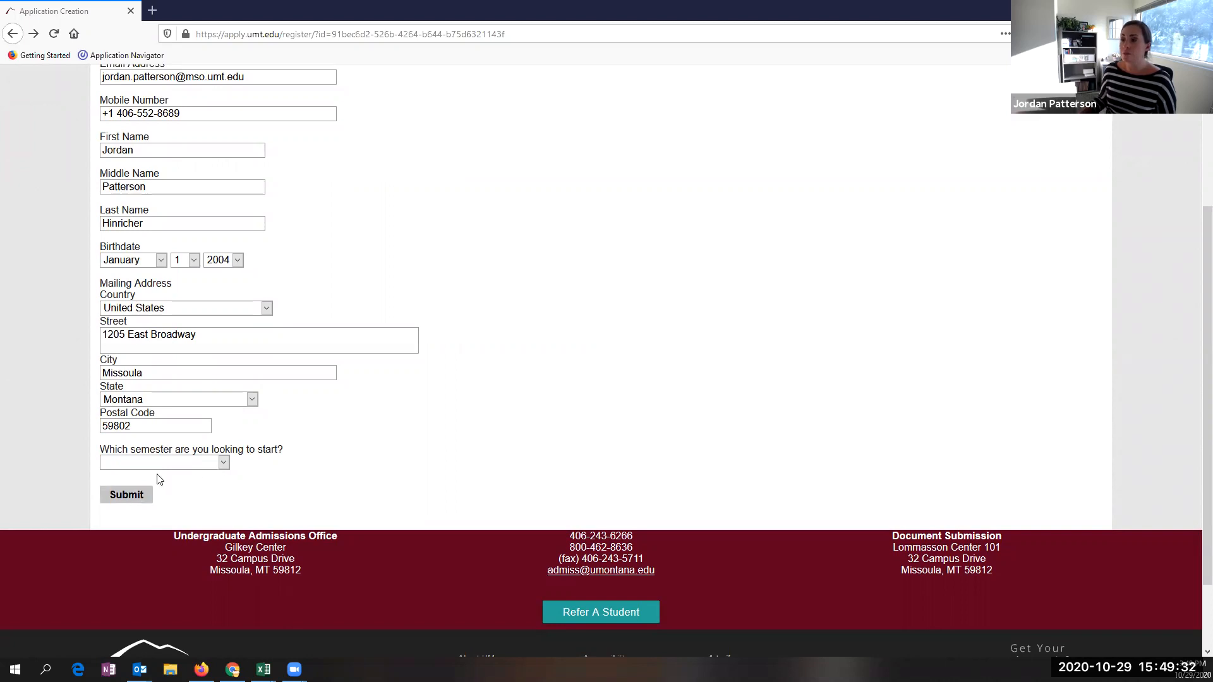
- Submit the account form with Winter 2020/Spring 2021 as the starting semester, then go to the inbox
{"action": "left_click", "coordinate": [210, 466]}
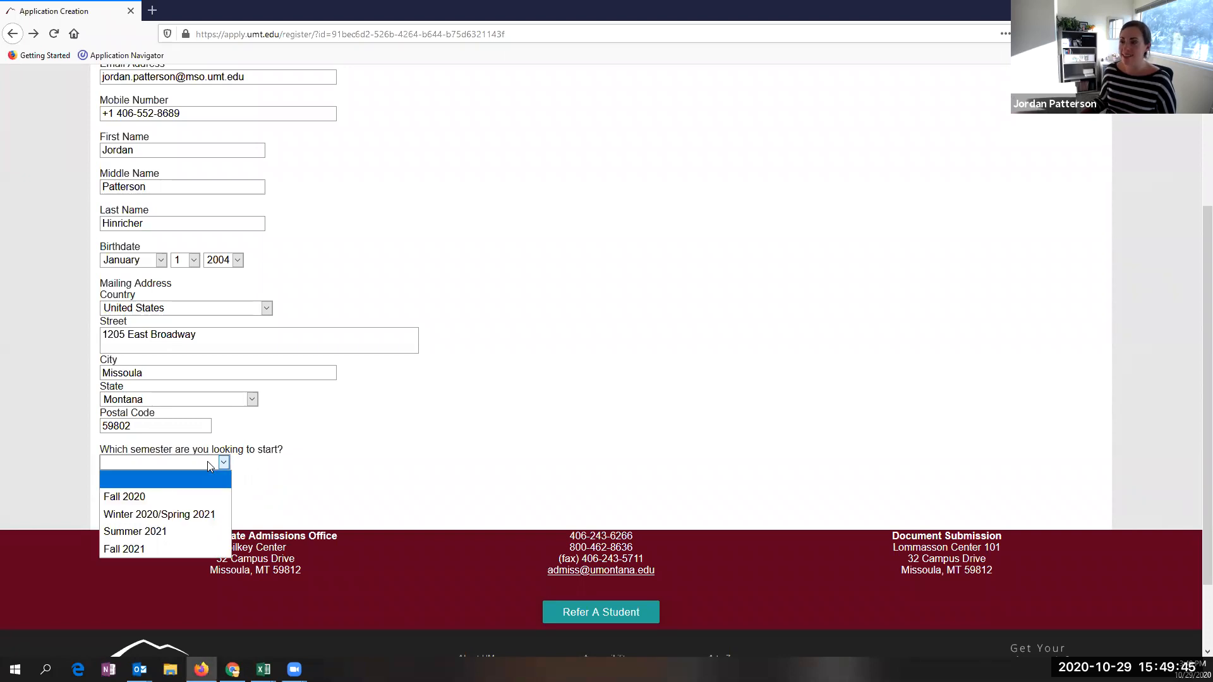
{"action": "left_click", "coordinate": [187, 515]}
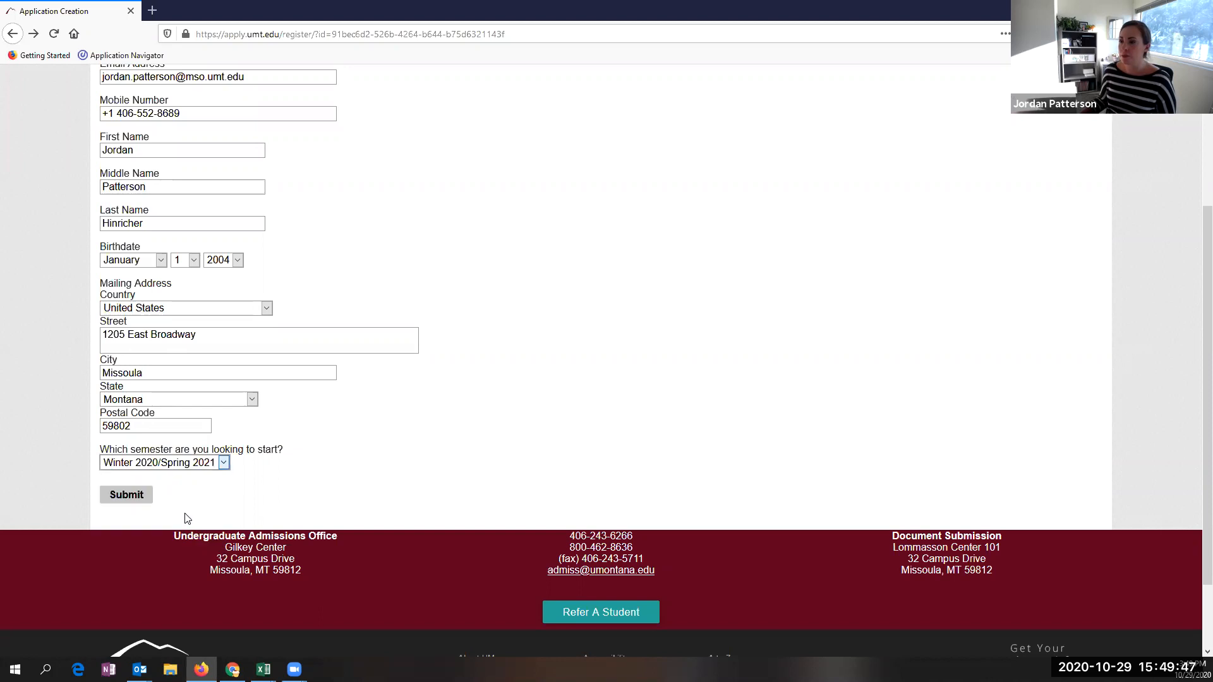
{"action": "left_click", "coordinate": [127, 496]}
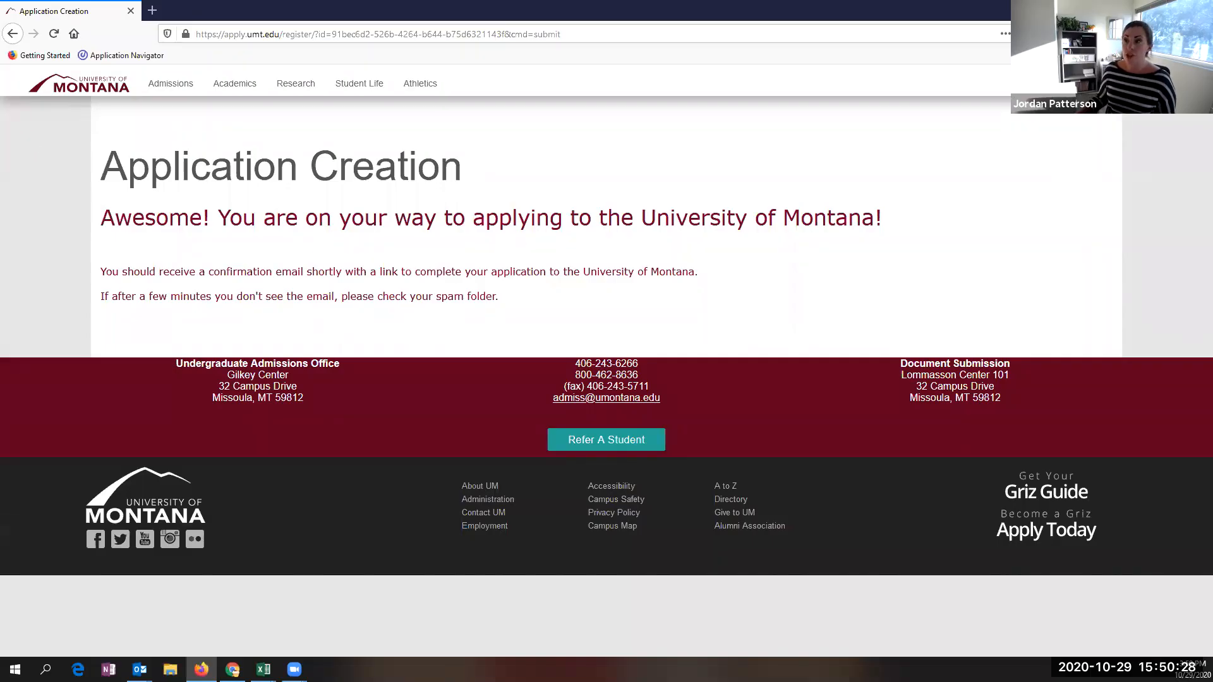
{"action": "key", "text": "alt+Tab"}
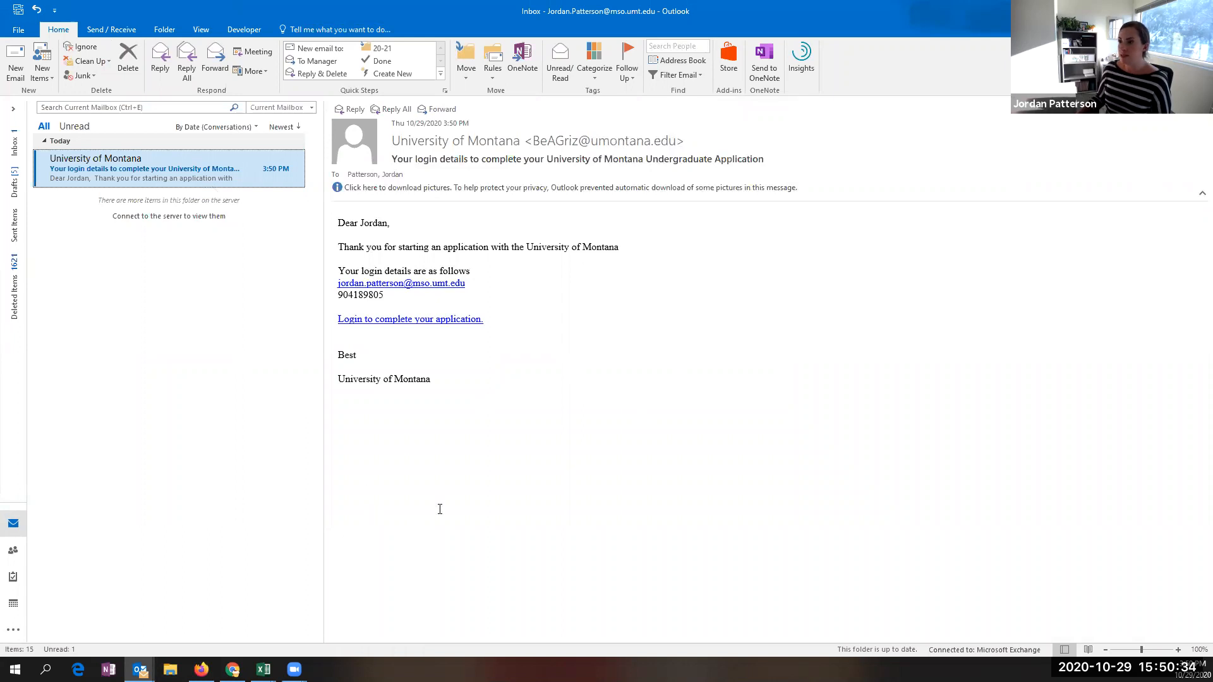
- Follow the 'Login to complete your application' link in the University of Montana email
{"action": "left_click", "coordinate": [394, 324]}
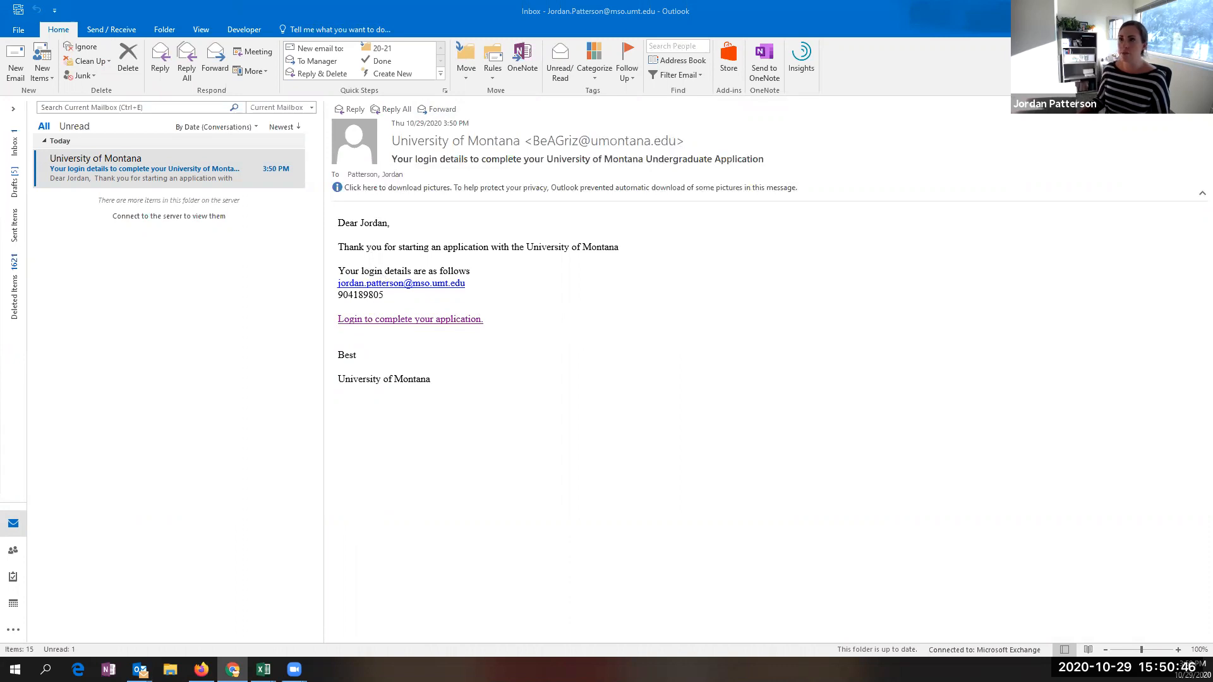
{"action": "left_click_drag", "start_coordinate": [2, 44], "coordinate": [761, 250]}
{"action": "left_click", "coordinate": [682, 71]}
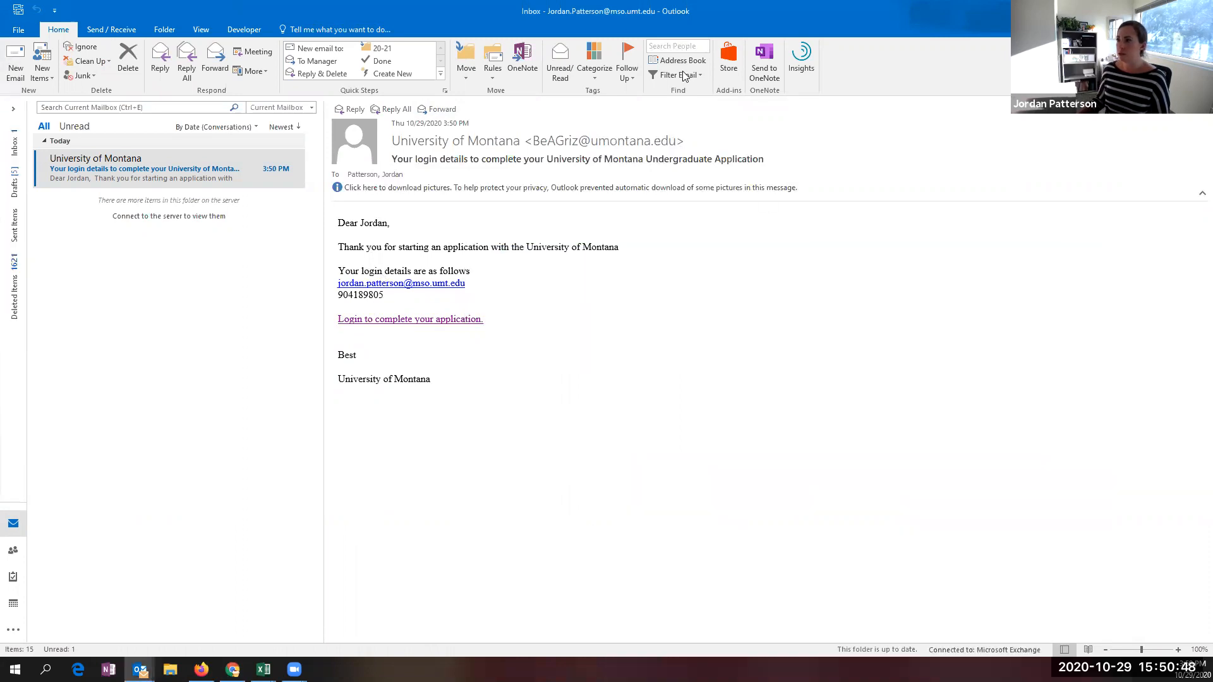
- Bring the Chrome login page forward and maximise it
{"action": "left_click", "coordinate": [1139, 10]}
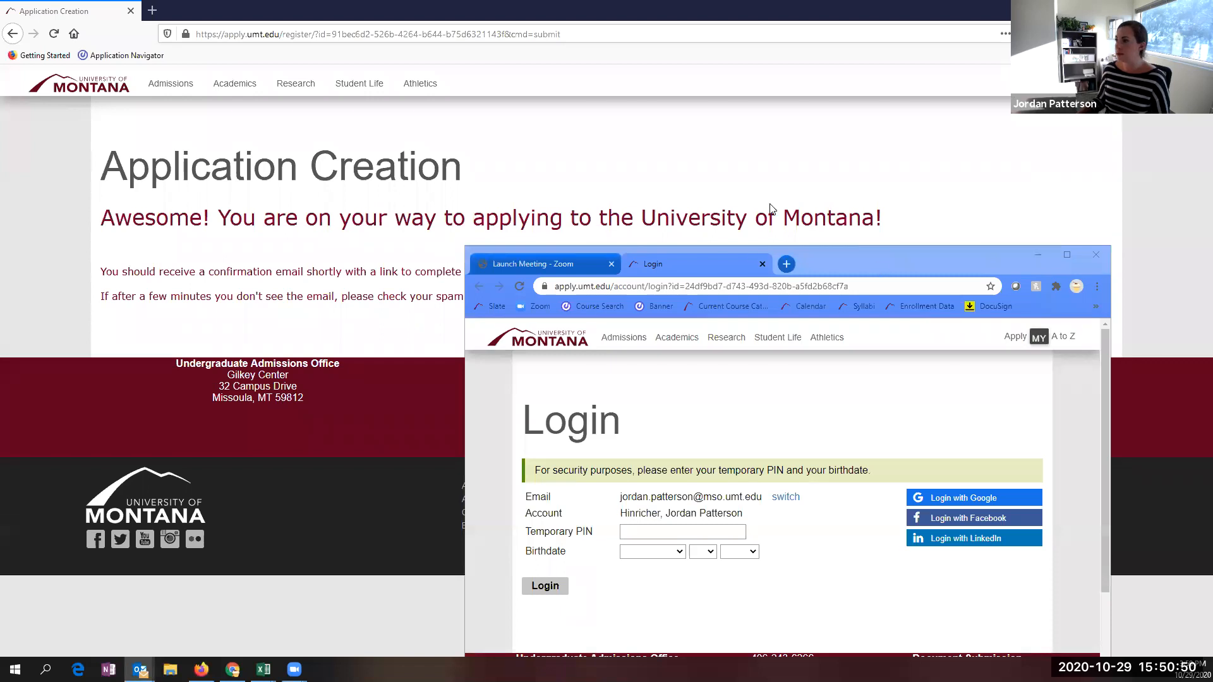
{"action": "left_click_drag", "start_coordinate": [874, 263], "coordinate": [719, 53]}
{"action": "left_click", "coordinate": [911, 44]}
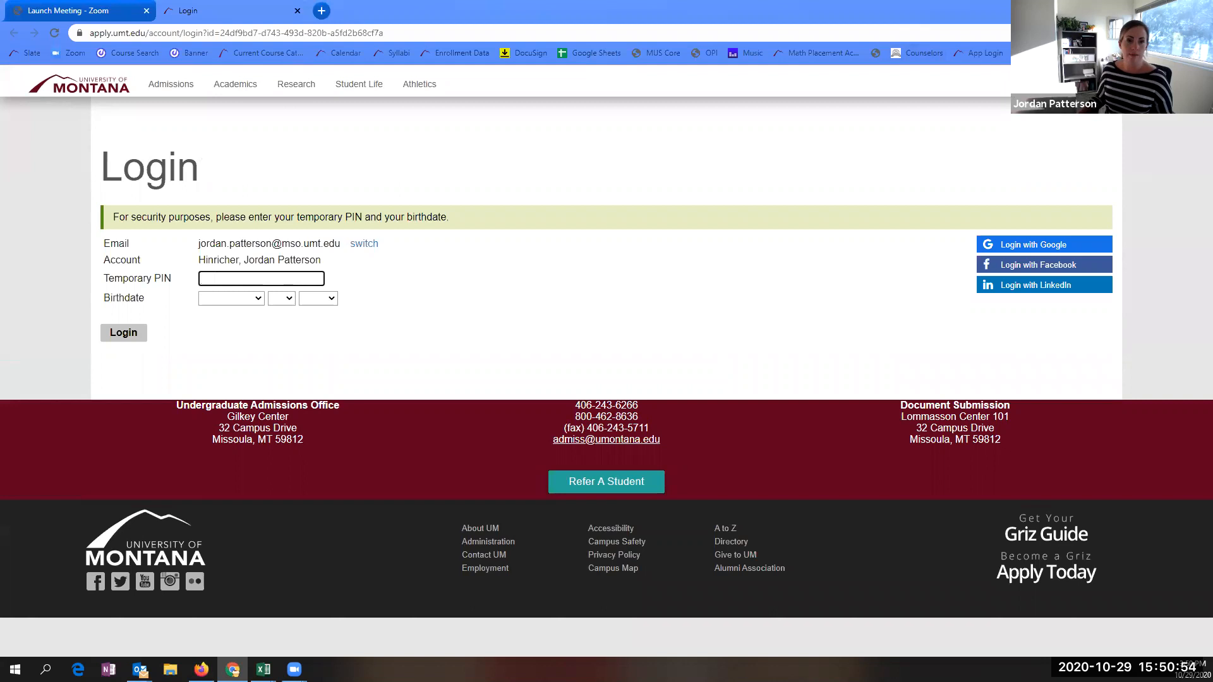
{"action": "key", "text": "alt+Tab"}
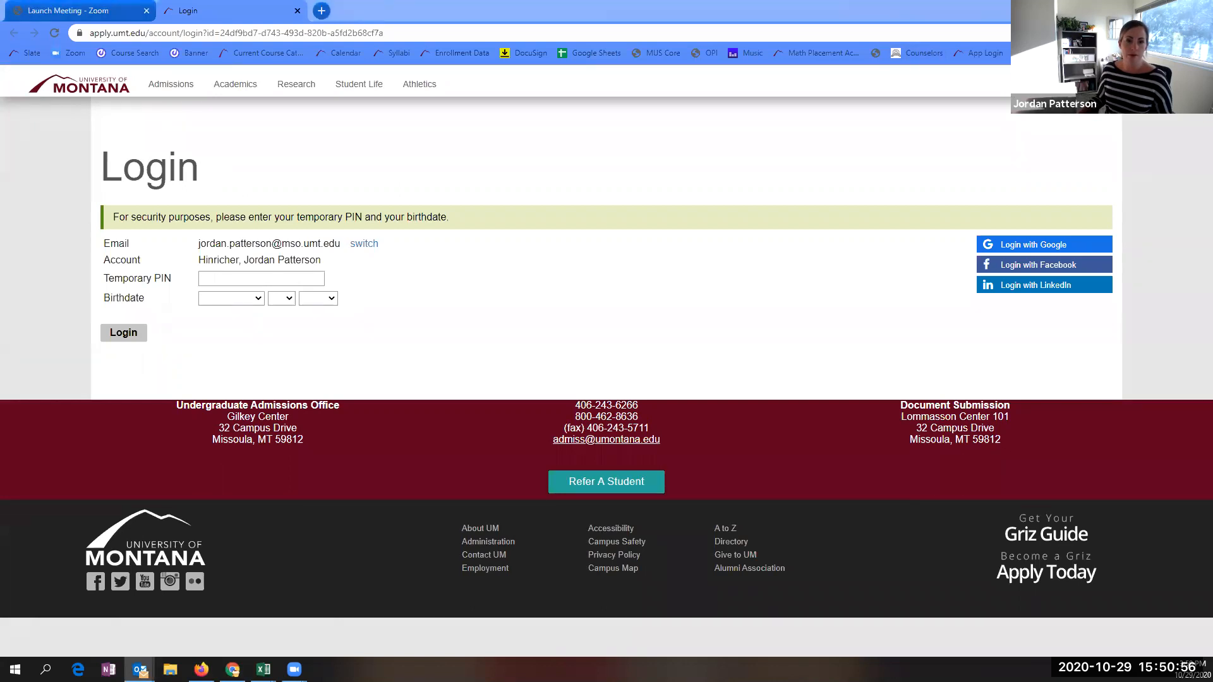
- Paste the temporary PIN, set the birthdate to January 1, 2004, and log in
{"action": "left_click", "coordinate": [220, 278]}
{"action": "key", "text": "ctrl+v"}
{"action": "left_click", "coordinate": [231, 298]}
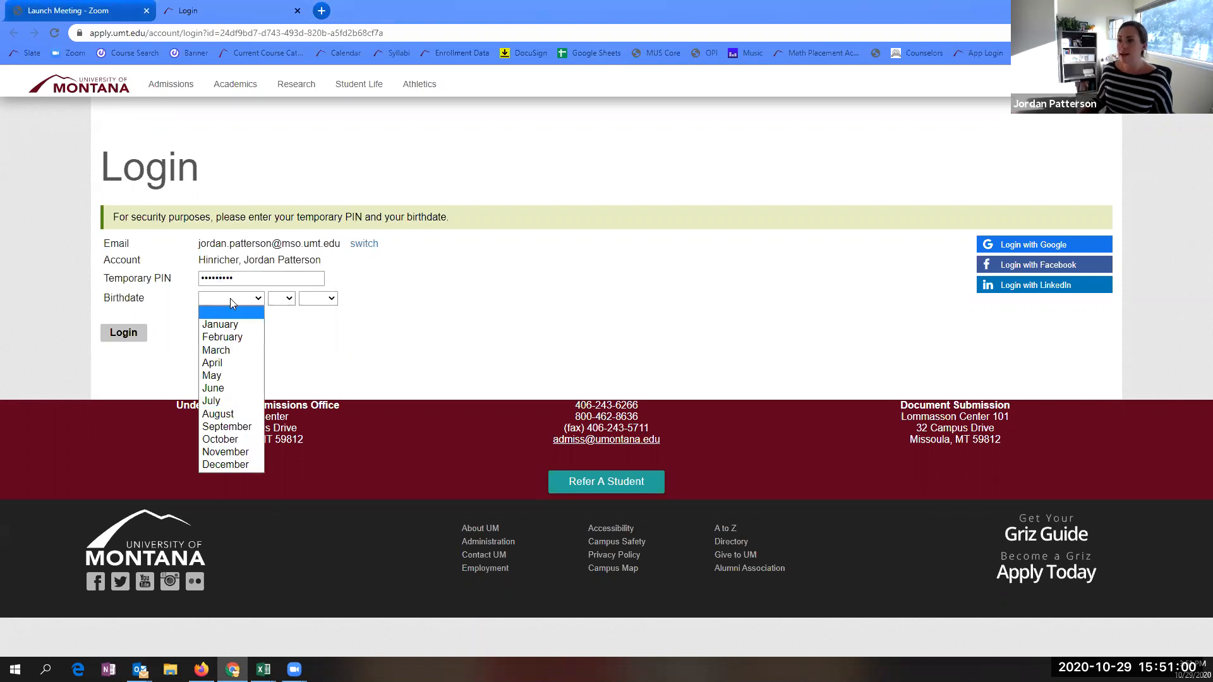
{"action": "left_click", "coordinate": [229, 309]}
{"action": "left_click", "coordinate": [281, 298]}
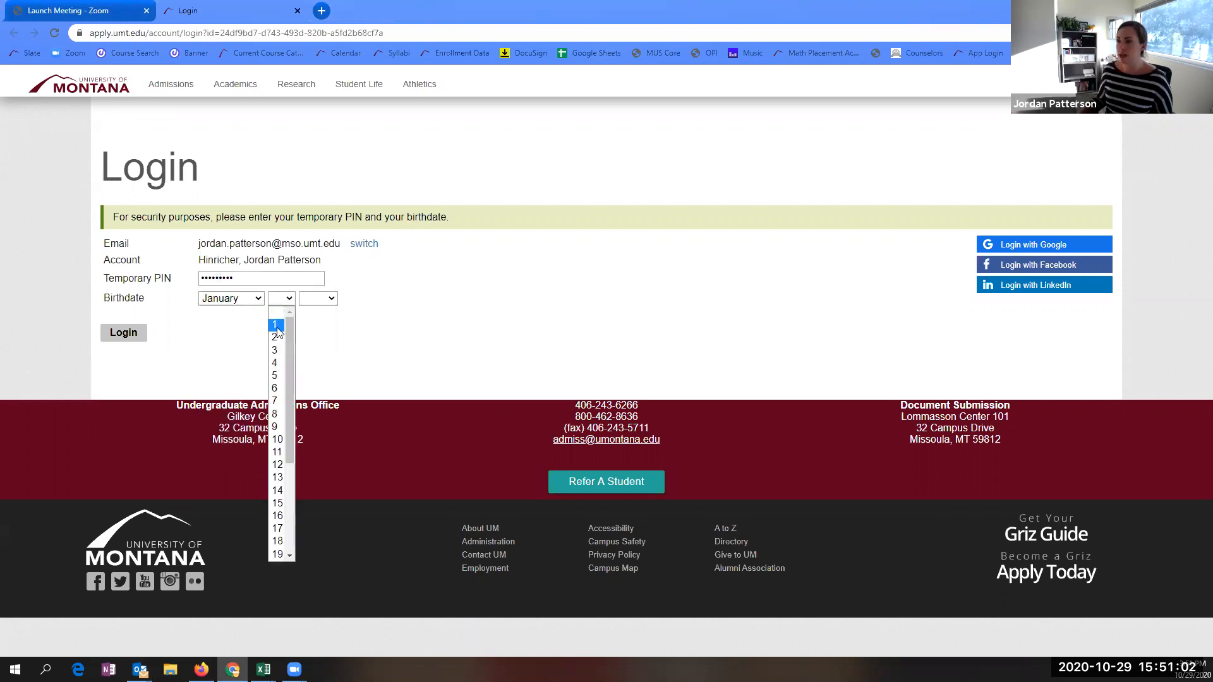
{"action": "left_click", "coordinate": [278, 324]}
{"action": "left_click", "coordinate": [324, 300]}
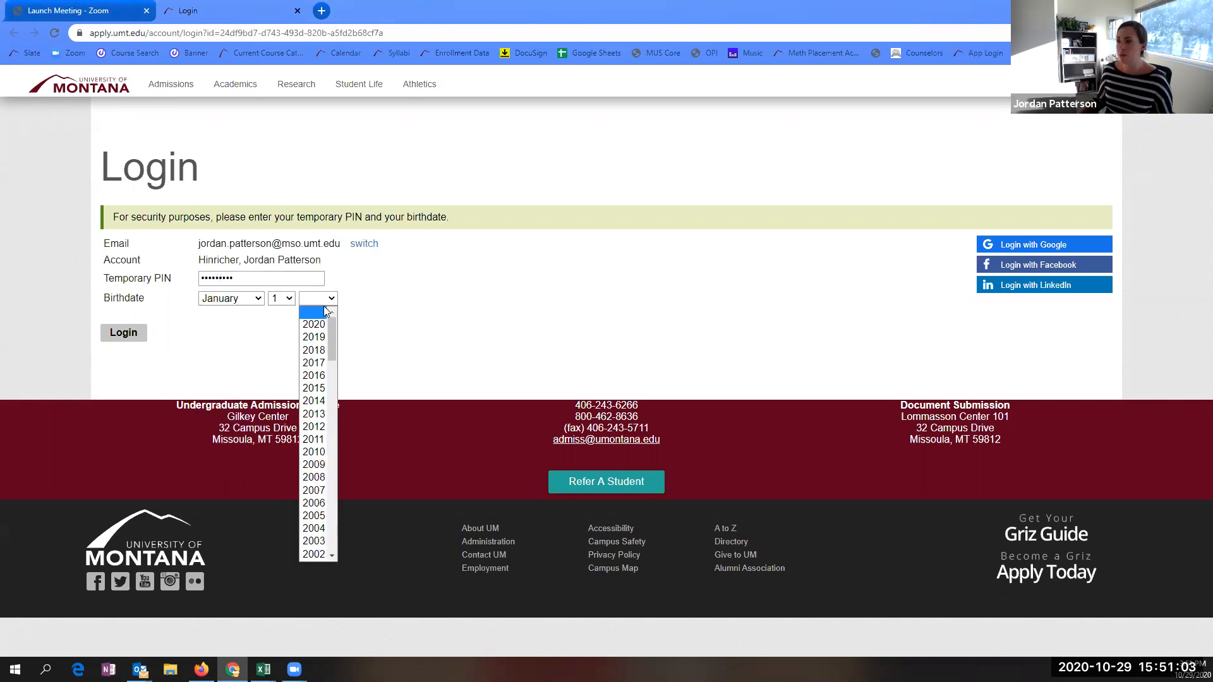
{"action": "left_click", "coordinate": [321, 529]}
{"action": "left_click", "coordinate": [123, 333]}
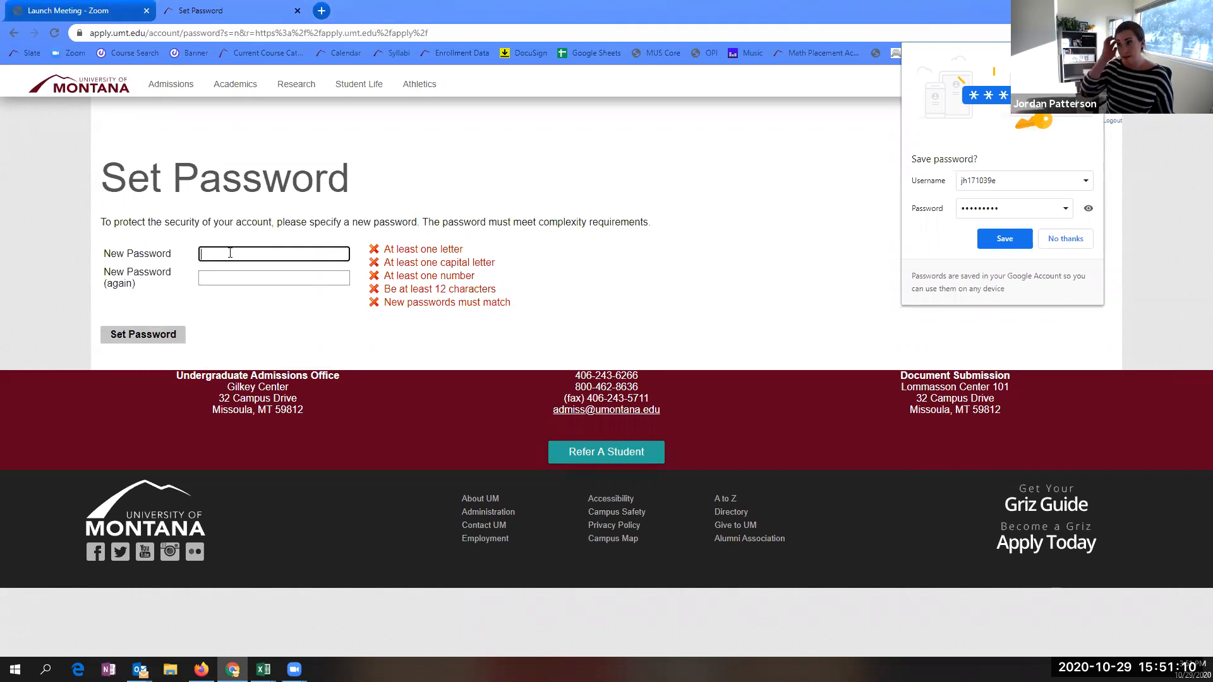
- Enter and confirm a new password meeting every rule, decline Chrome's save prompt, and set it
{"action": "type", "text": "Test"}
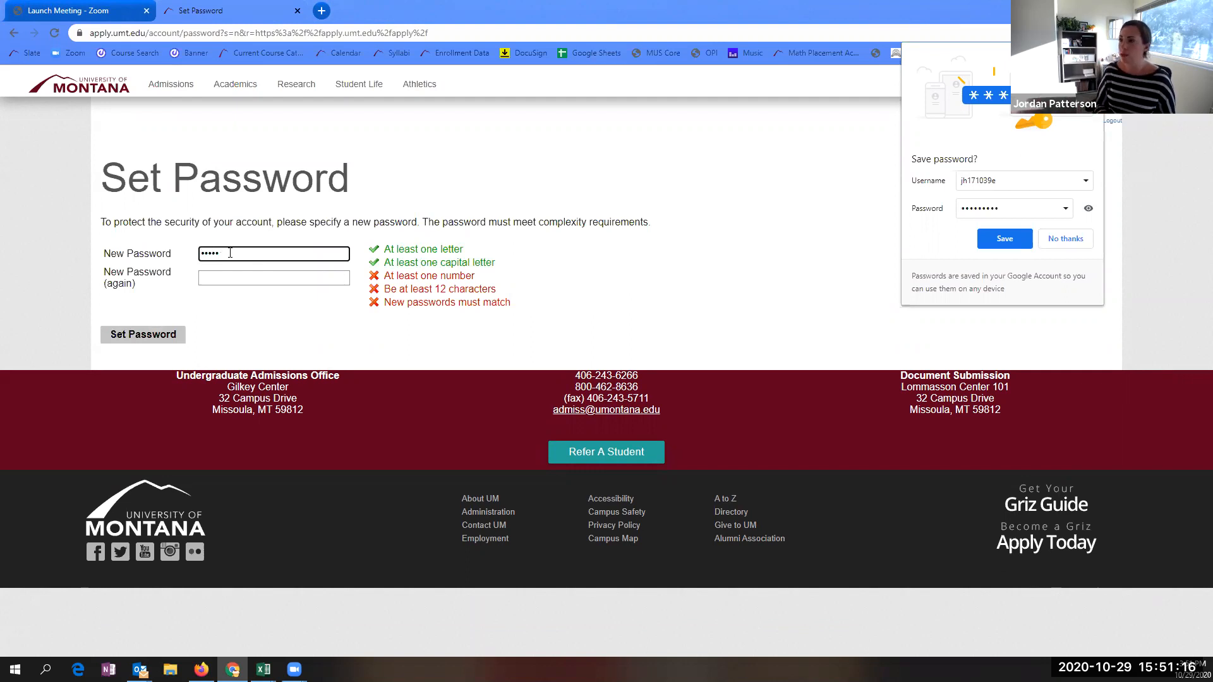
{"action": "key", "text": "BackSpace"}
{"action": "key", "text": "BackSpace"}
{"action": "key", "text": "BackSpace"}
{"action": "key", "text": "BackSpace"}
{"action": "type", "text": "••••"}
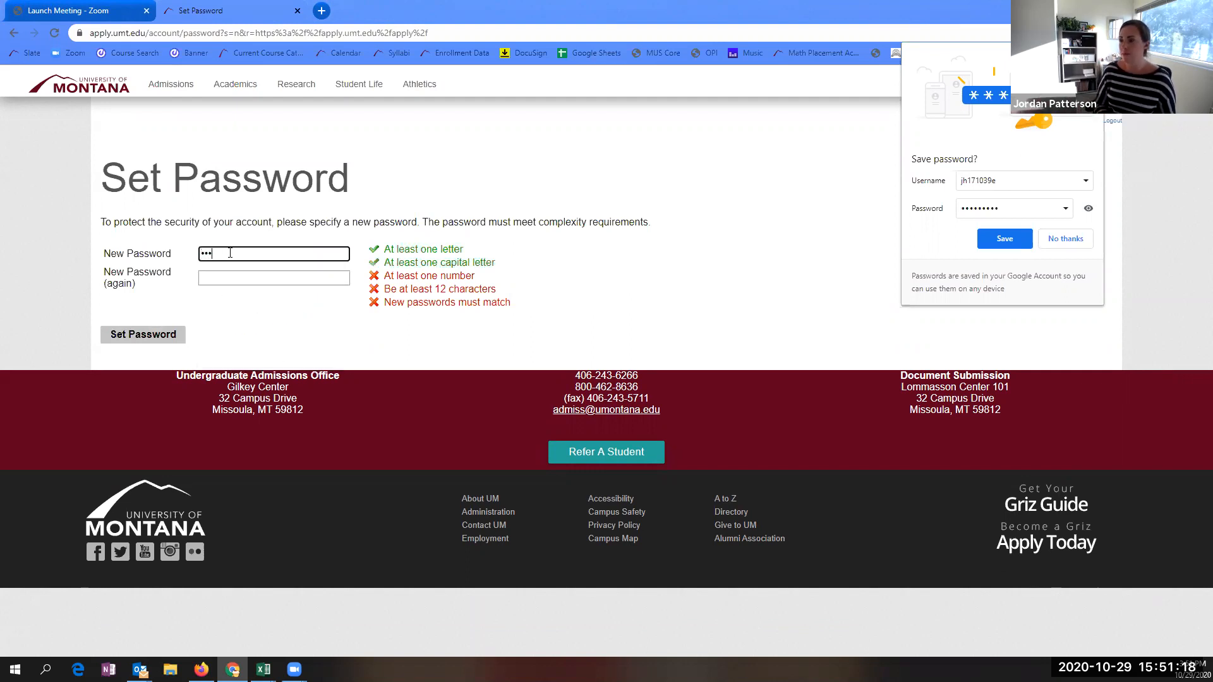
{"action": "type", "text": "••••••••"}
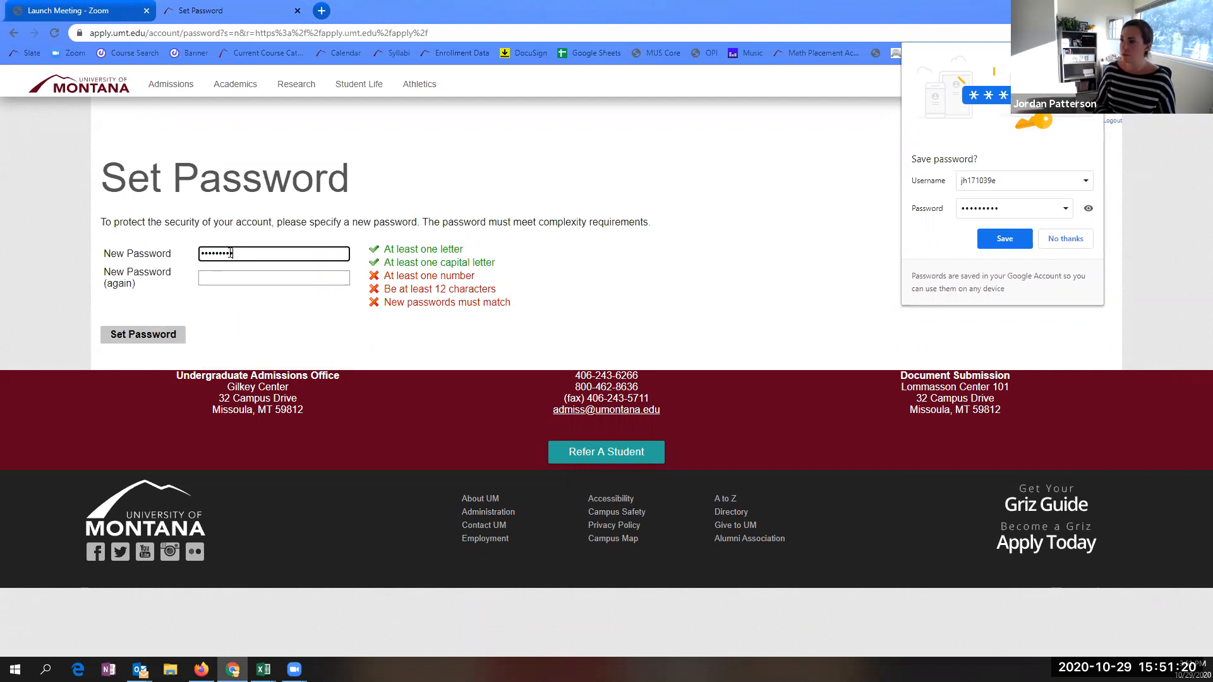
{"action": "type", "text": "•"}
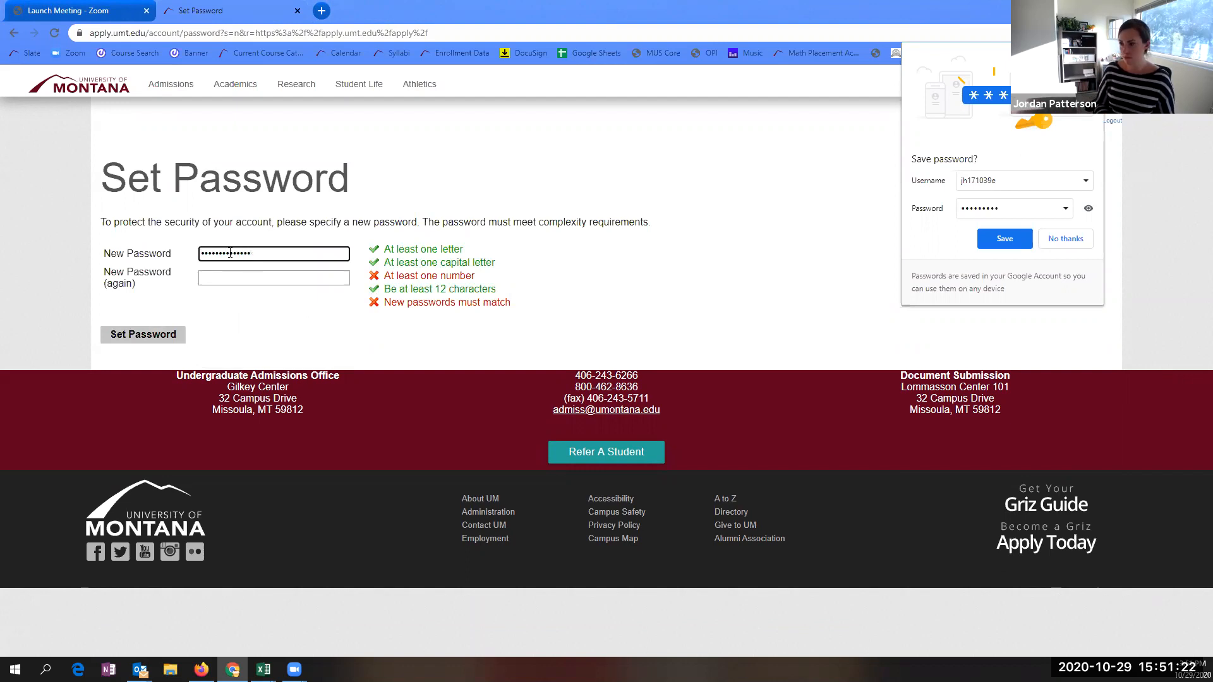
{"action": "type", "text": "••"}
{"action": "key", "text": "Tab"}
{"action": "type", "text": "••••••••••••••"}
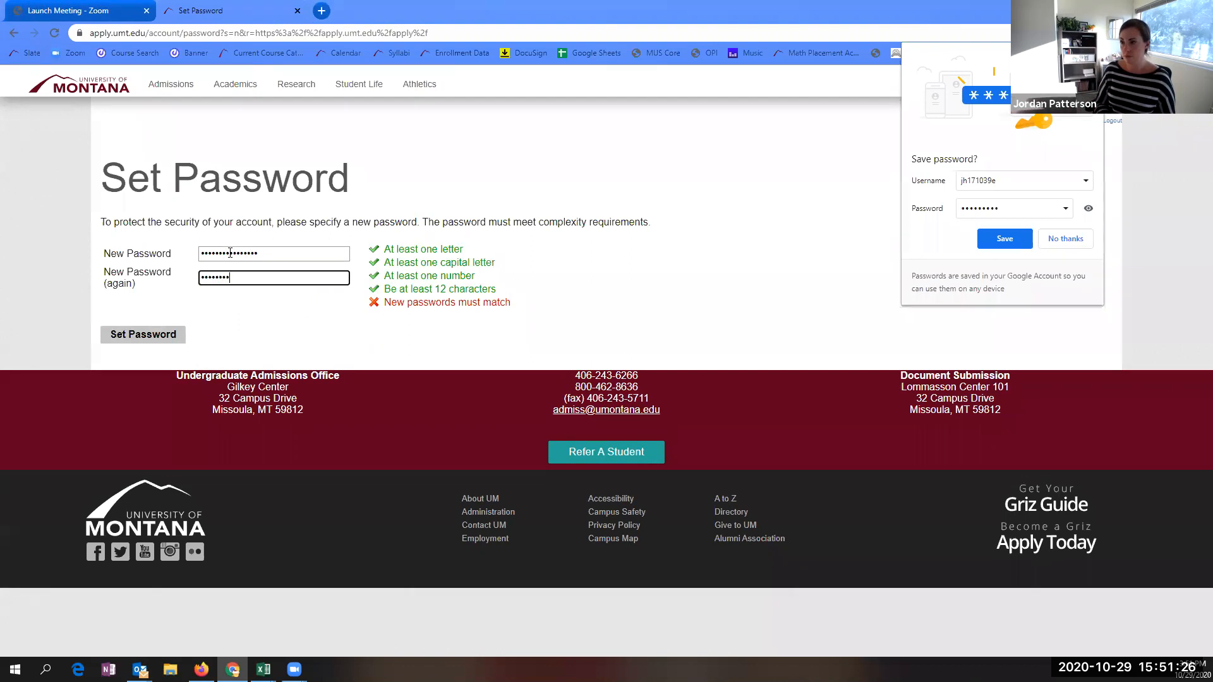
{"action": "type", "text": "••"}
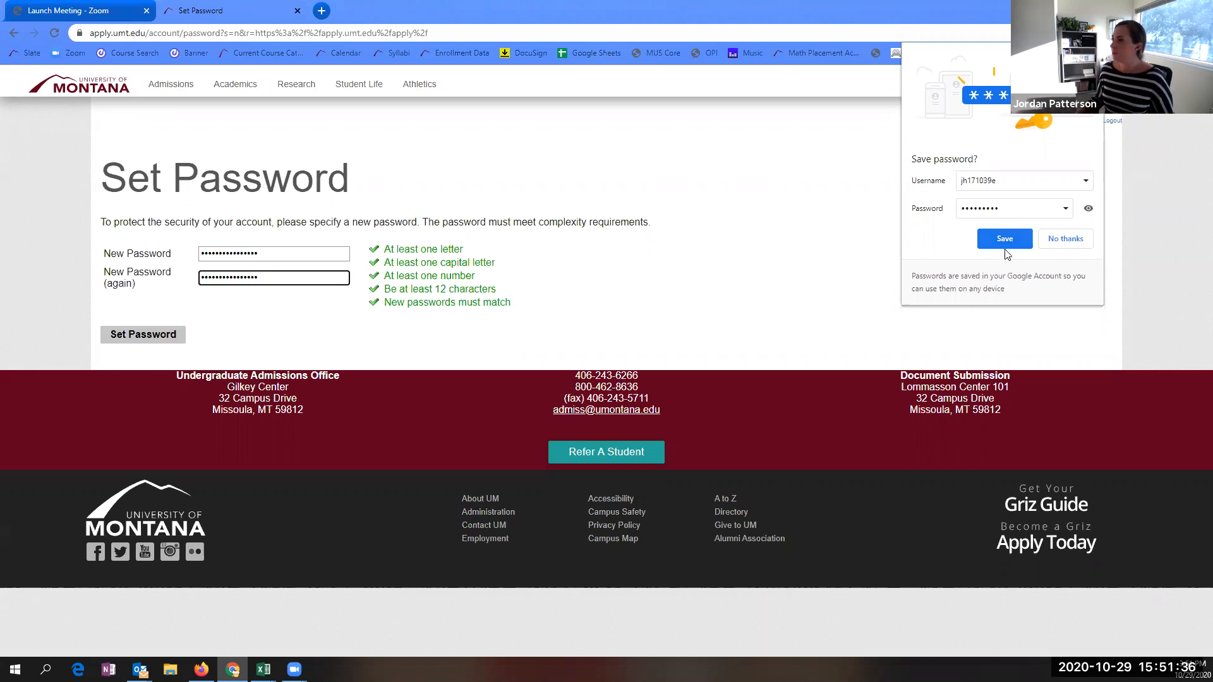
{"action": "left_click", "coordinate": [1074, 239]}
{"action": "left_click", "coordinate": [152, 337]}
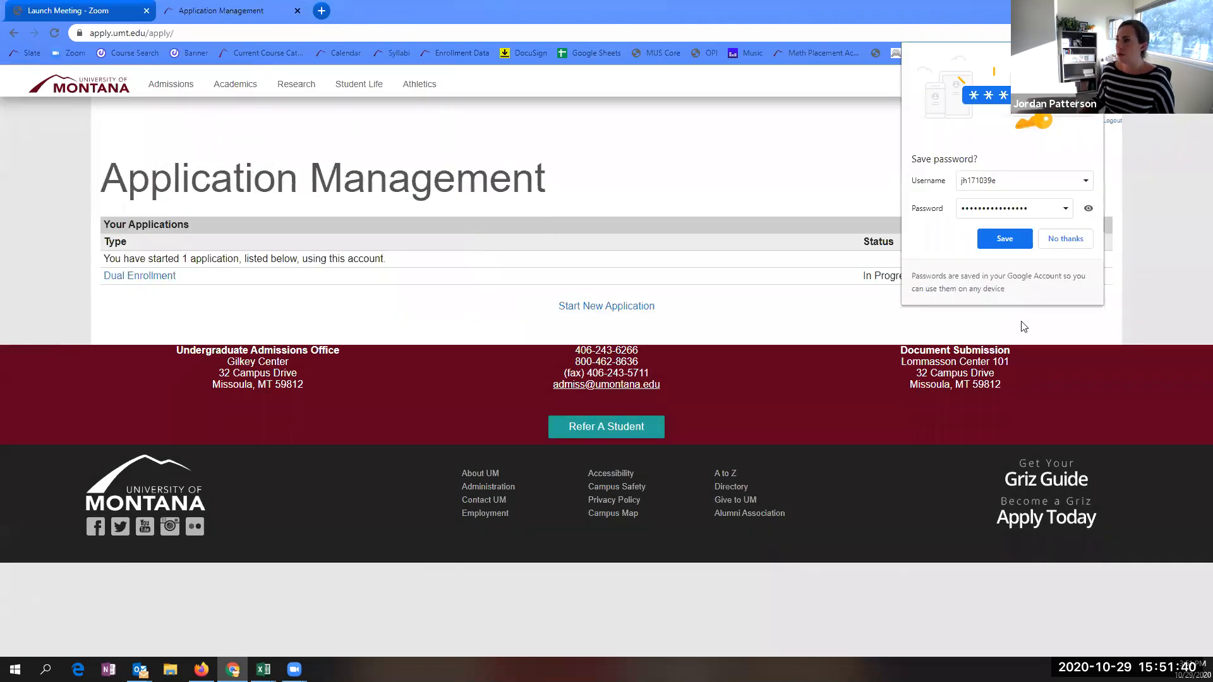
- Dismiss the save-password prompt and open the Dual Enrollment application from its details dialog
{"action": "left_click", "coordinate": [1062, 240]}
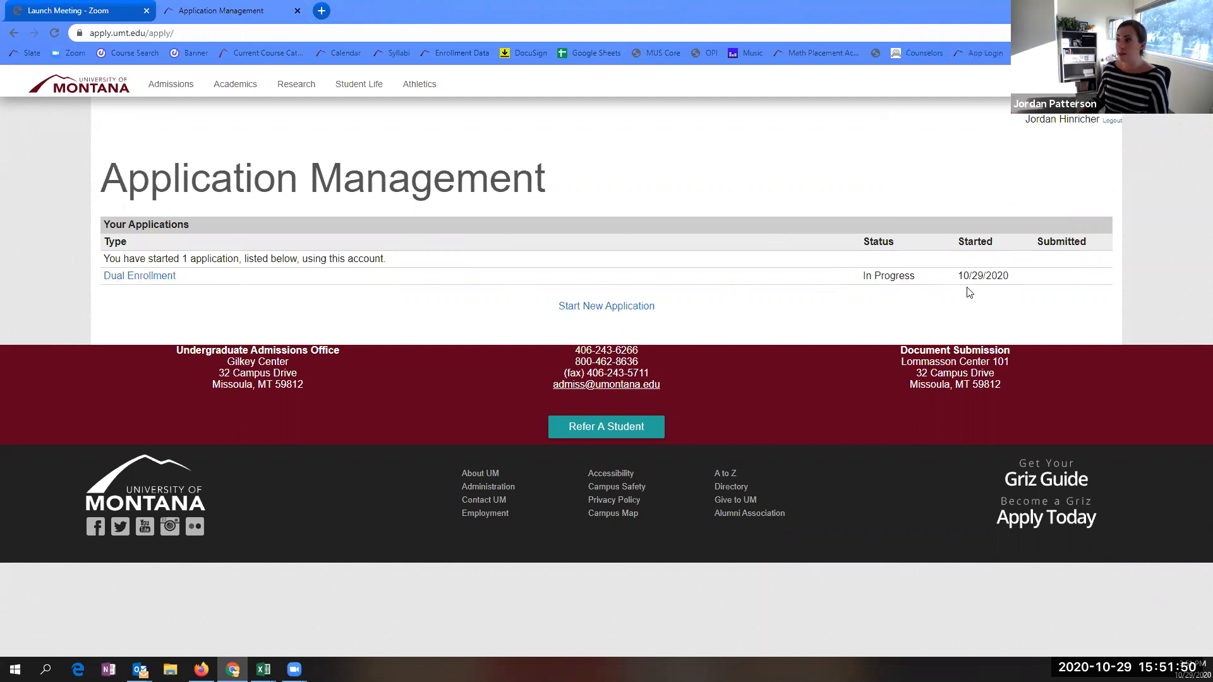
{"action": "left_click", "coordinate": [132, 278]}
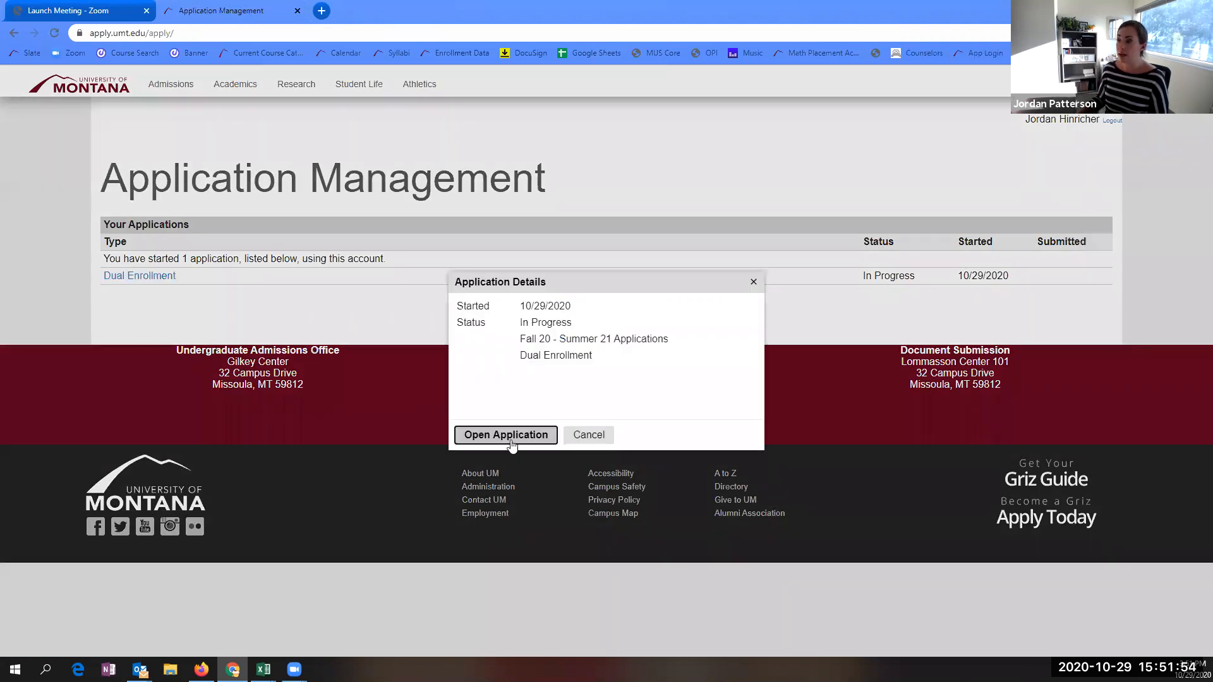
{"action": "left_click", "coordinate": [509, 436]}
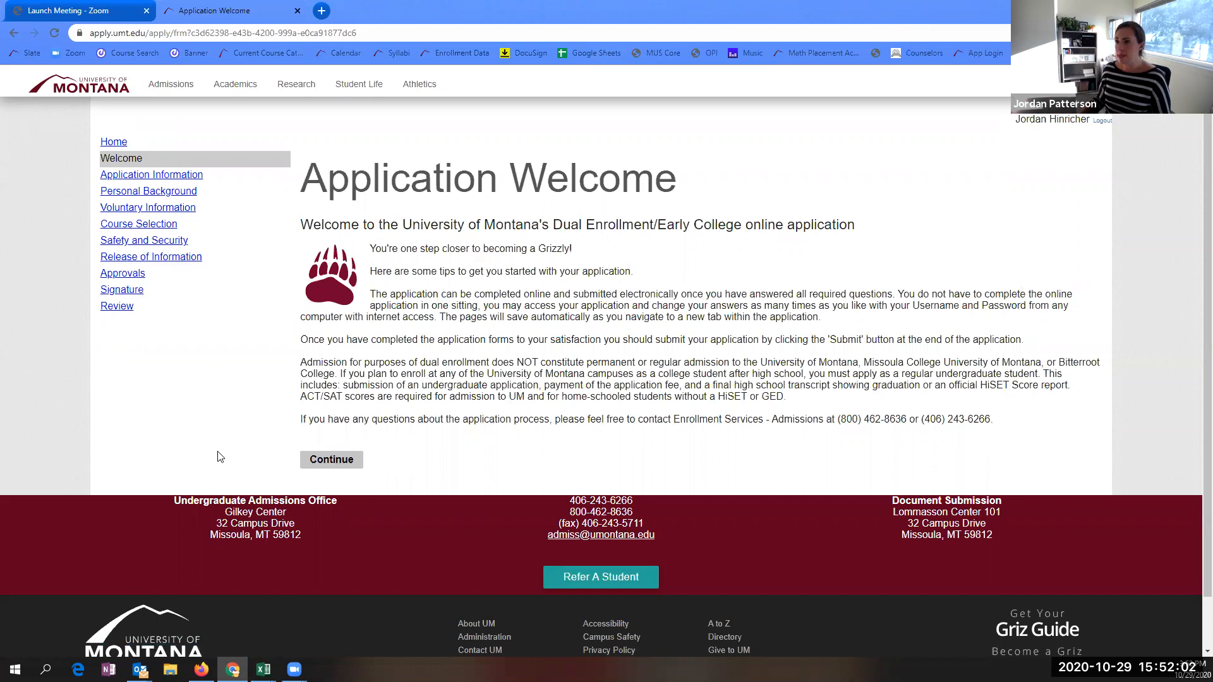
- Continue past the welcome page, answer No to previously attending UM, and choose Frenchtown High School
{"action": "left_click", "coordinate": [333, 466]}
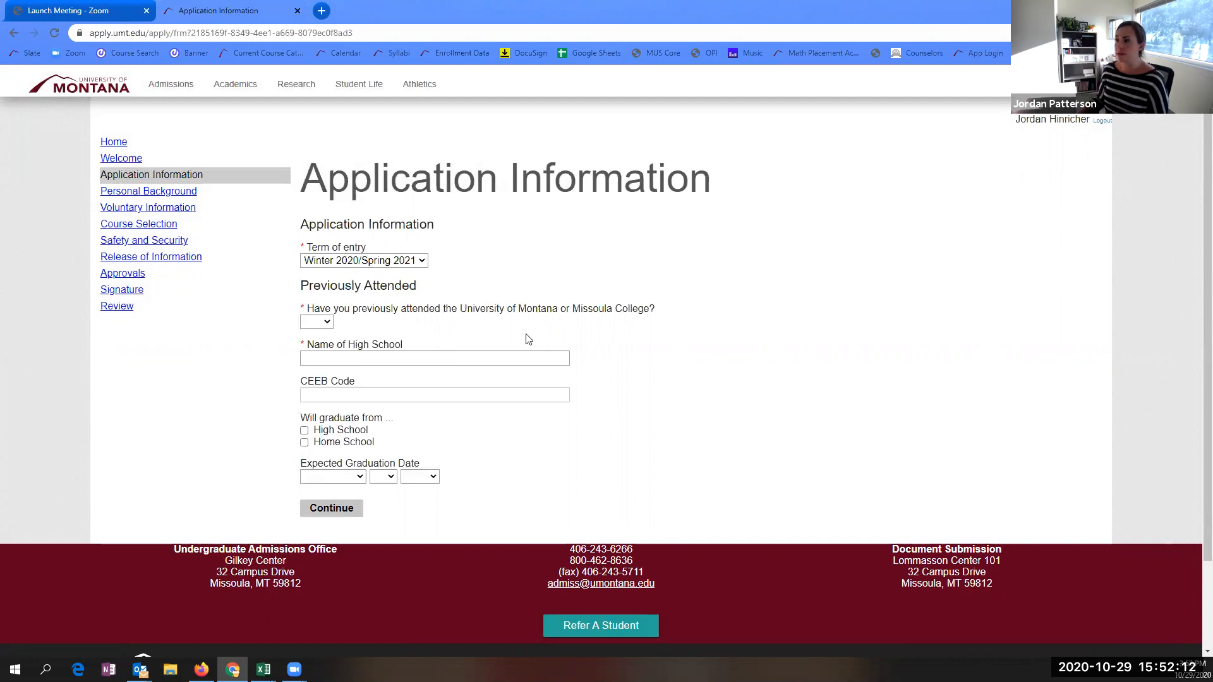
{"action": "left_click", "coordinate": [328, 322]}
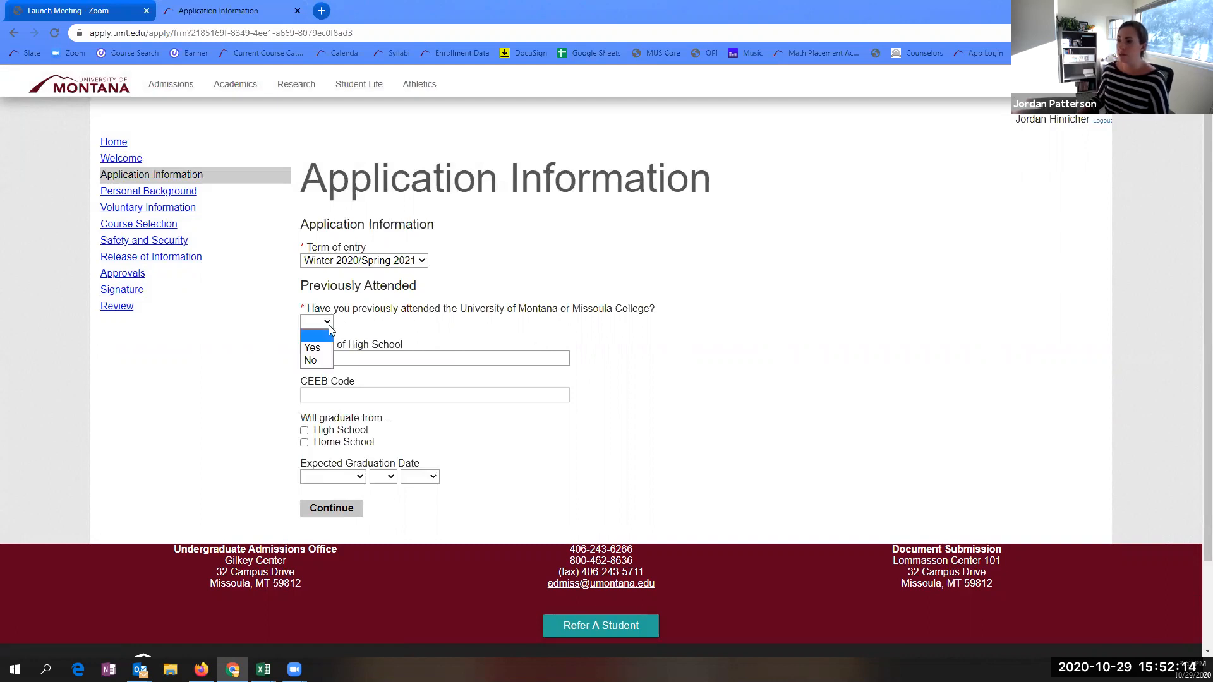
{"action": "left_click", "coordinate": [310, 360]}
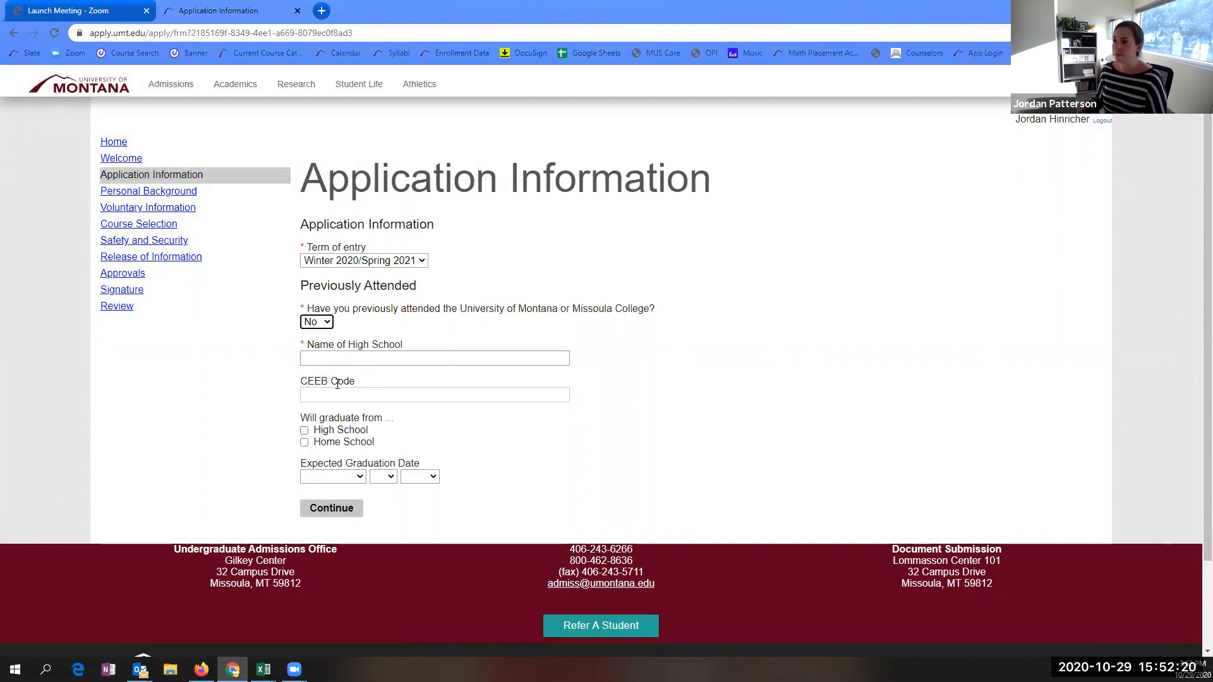
{"action": "left_click", "coordinate": [331, 360]}
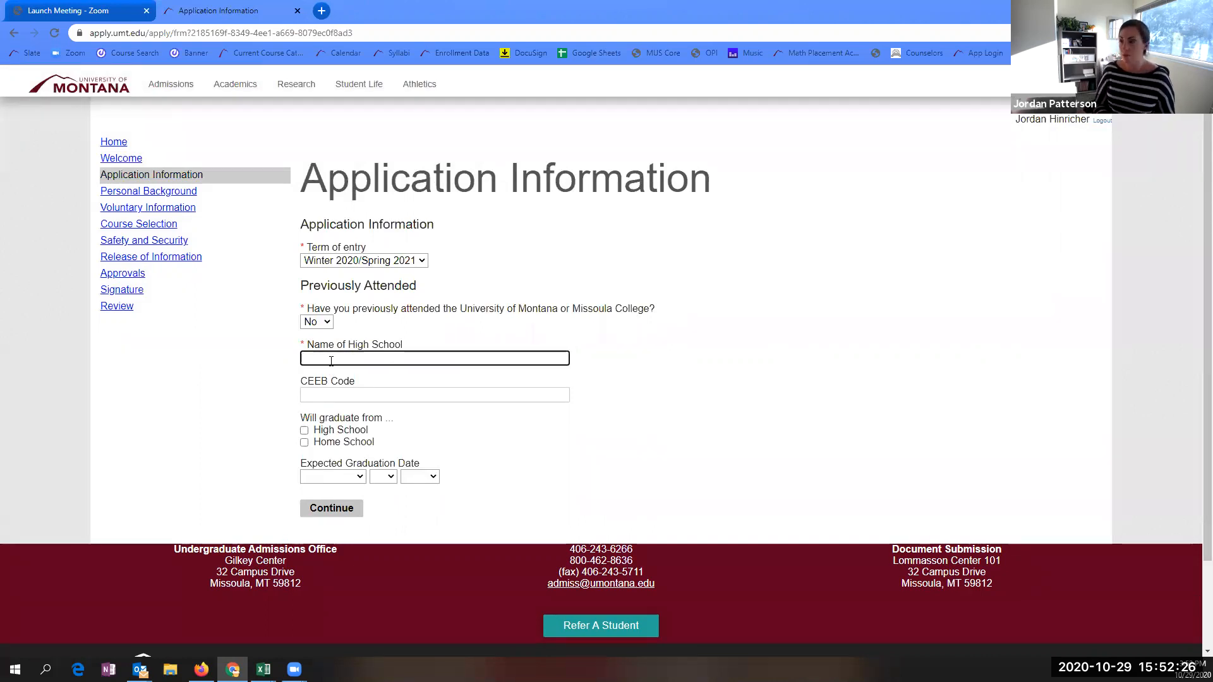
{"action": "type", "text": "Fren"}
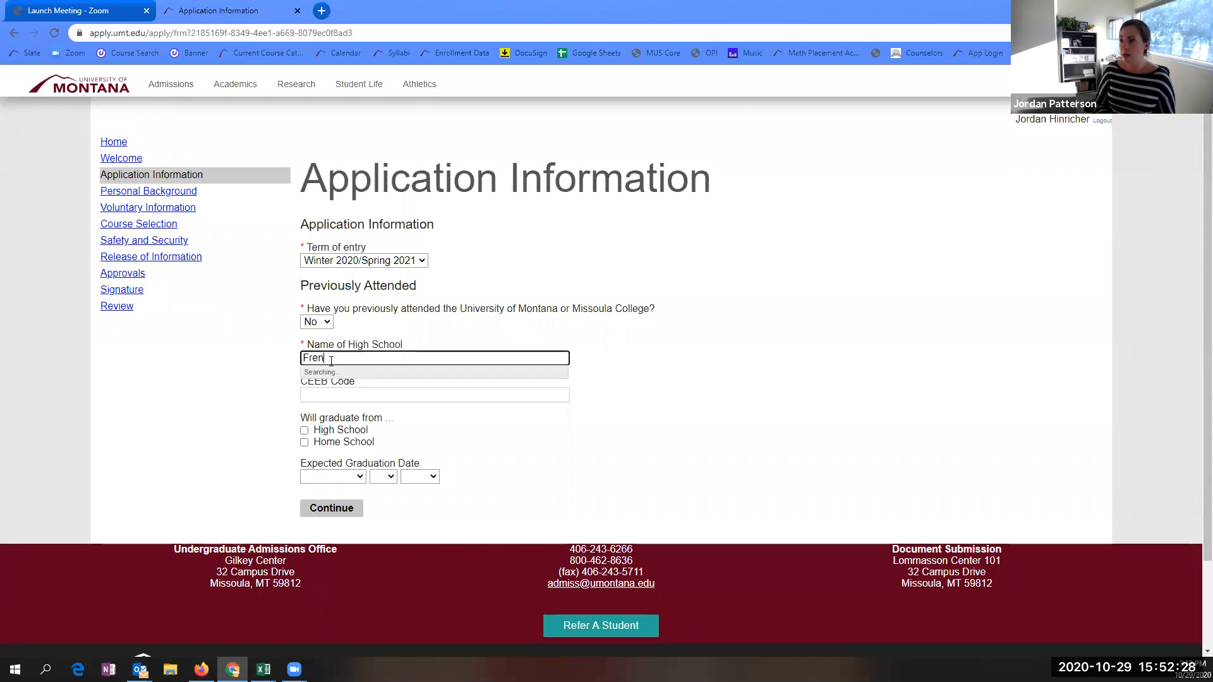
{"action": "type", "text": "chtown"}
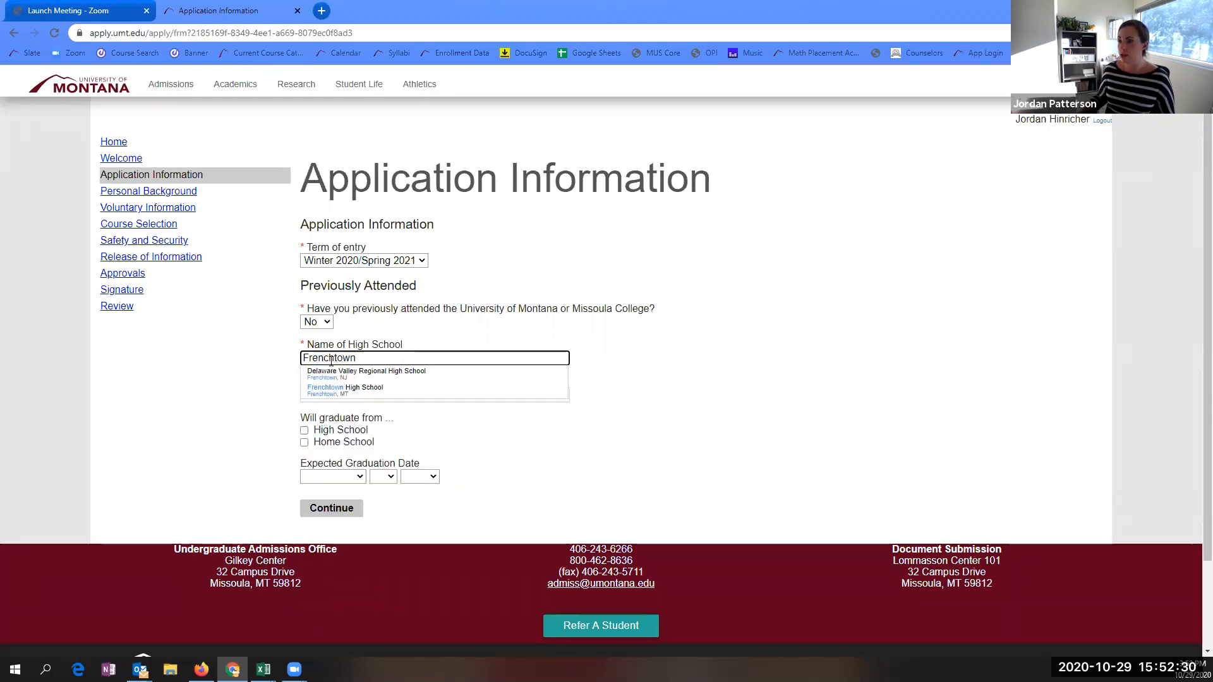
{"action": "left_click", "coordinate": [327, 390]}
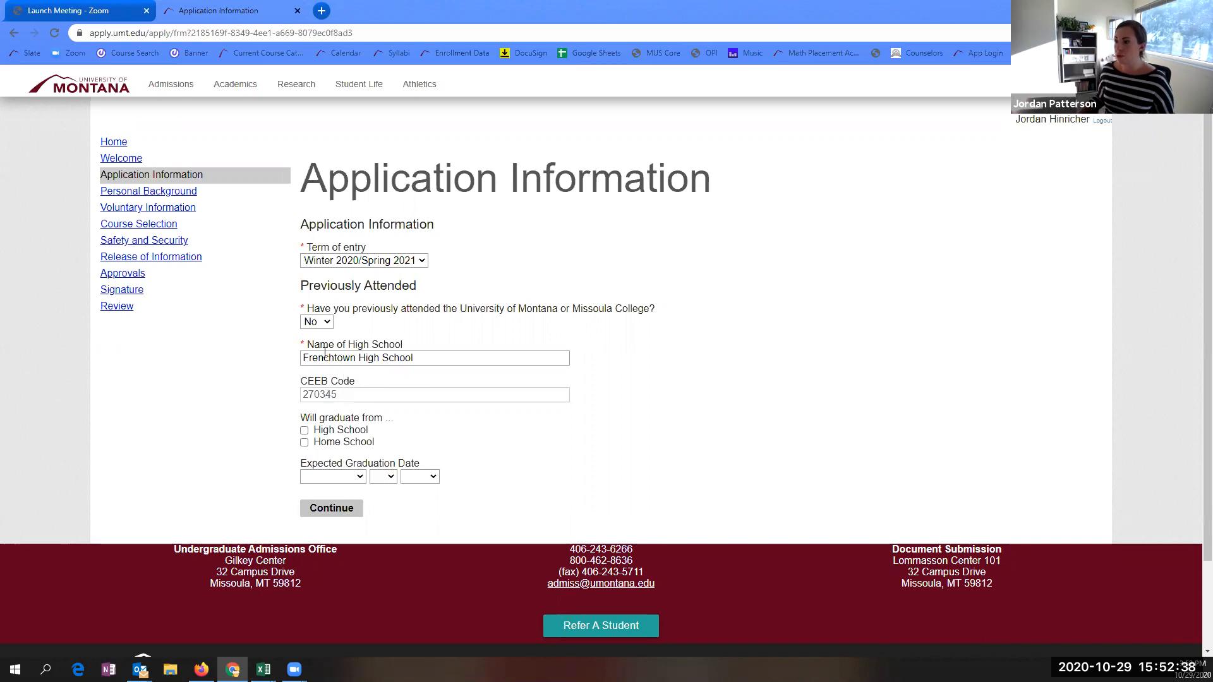
- Mark graduating from High School only, leaving Home School unchecked
{"action": "left_click", "coordinate": [304, 442]}
{"action": "left_click", "coordinate": [303, 430]}
{"action": "left_click", "coordinate": [304, 432]}
{"action": "left_click", "coordinate": [305, 430]}
{"action": "left_click", "coordinate": [304, 442]}
- Set the expected graduation date to June 1, 2022
{"action": "left_click", "coordinate": [333, 476]}
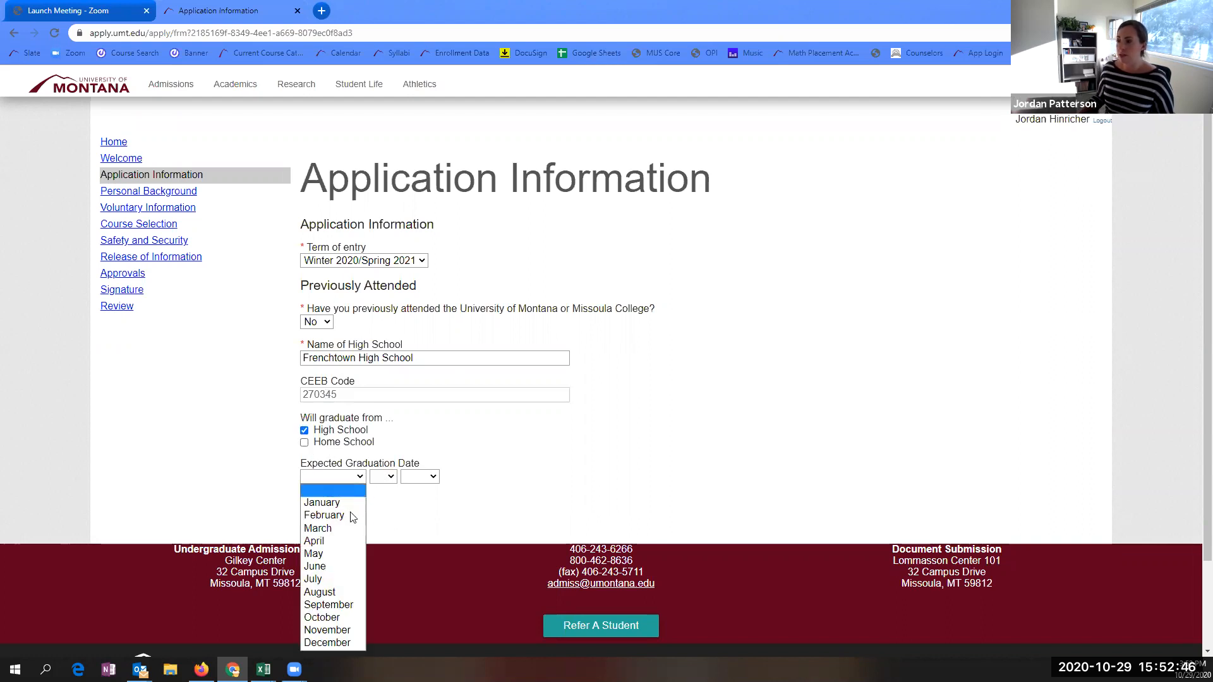
{"action": "left_click", "coordinate": [327, 567]}
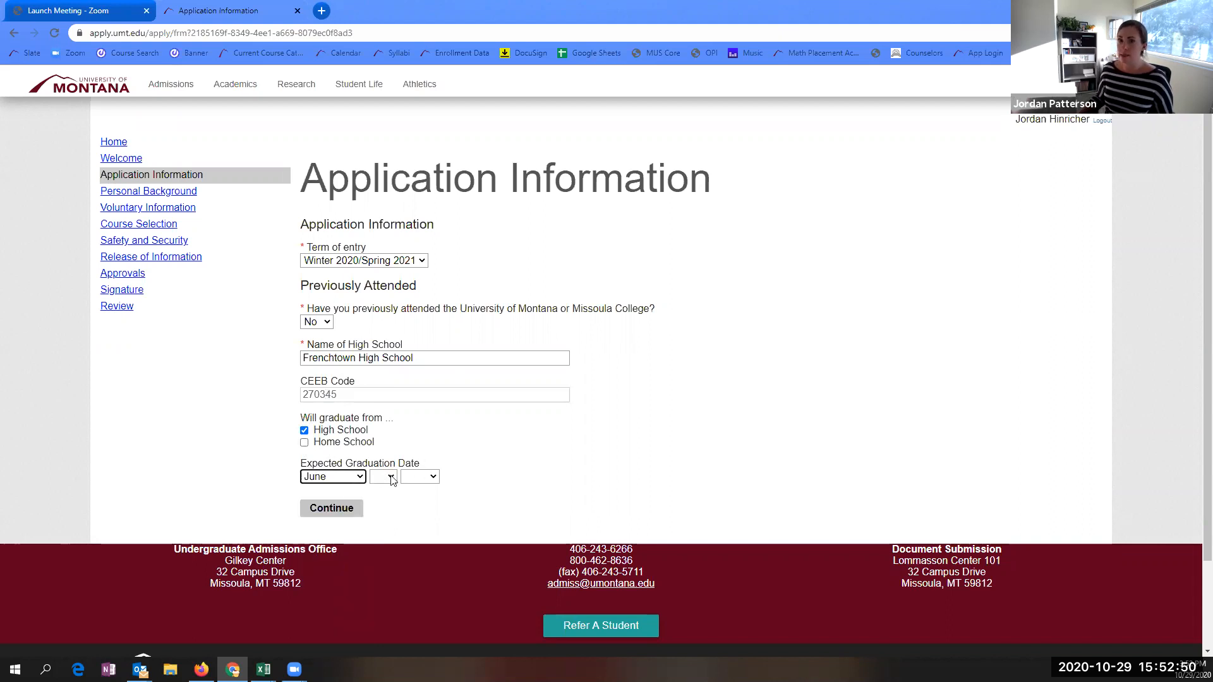
{"action": "left_click", "coordinate": [383, 477]}
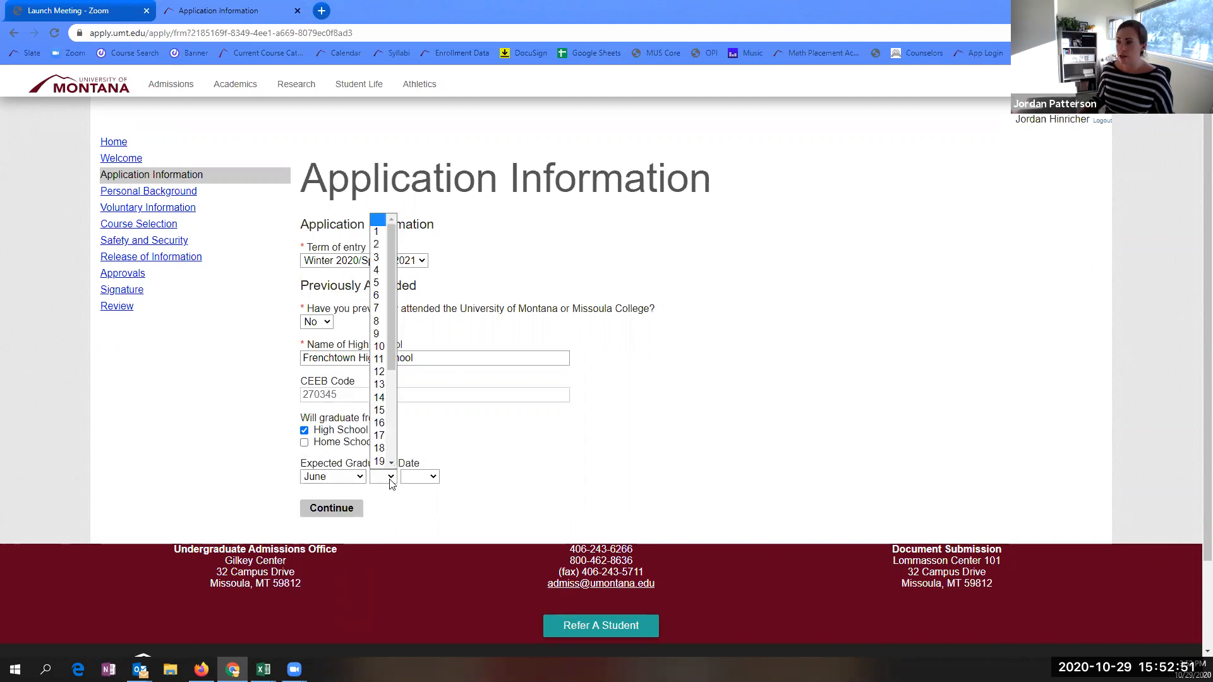
{"action": "left_click", "coordinate": [382, 237]}
{"action": "left_click", "coordinate": [428, 479]}
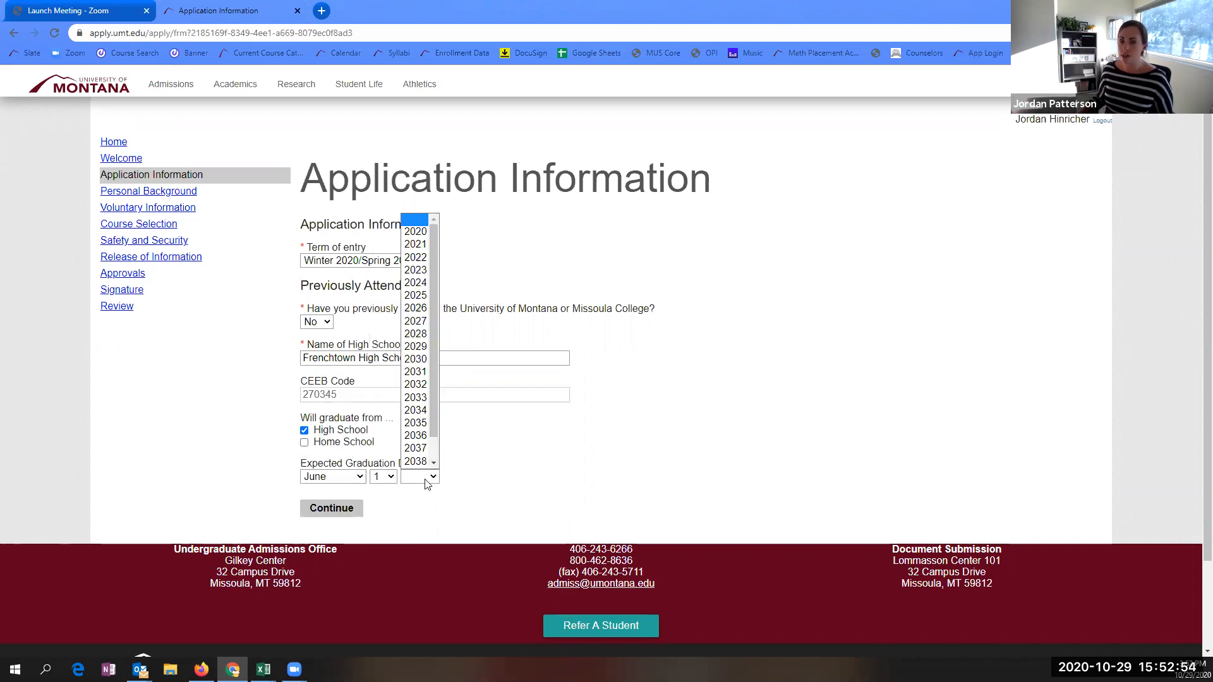
{"action": "left_click", "coordinate": [427, 257]}
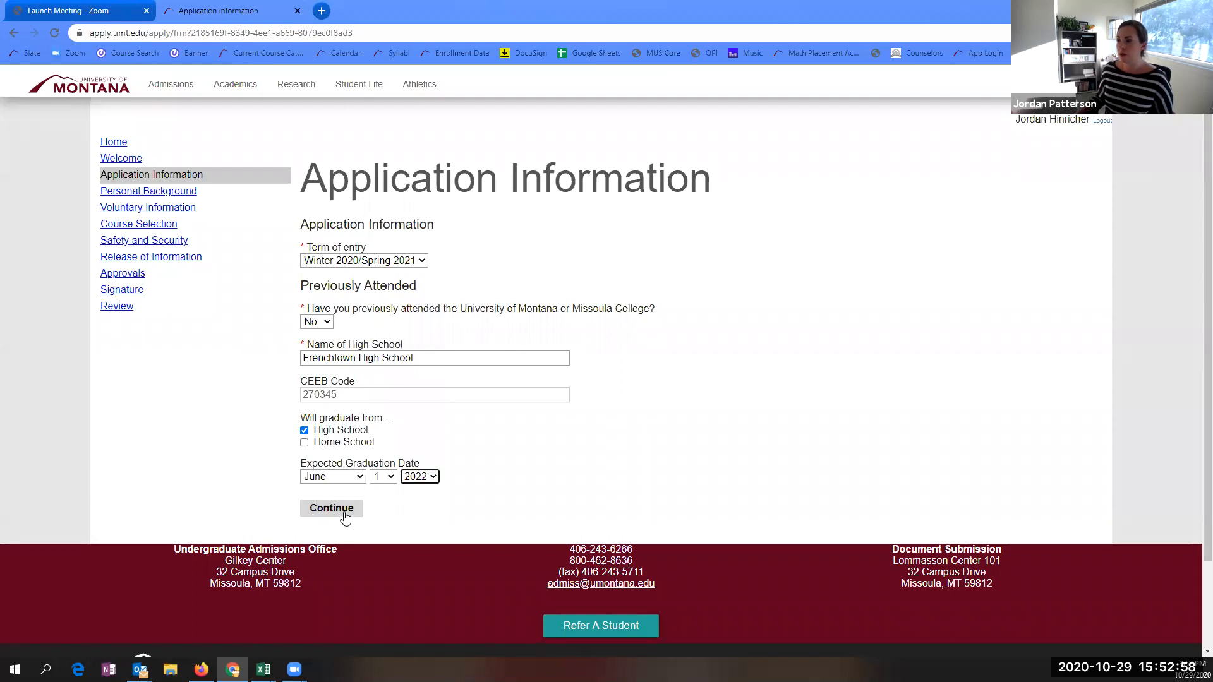
- Save Application Information, then enter the student's preferred first name on Personal Background
{"action": "left_click", "coordinate": [346, 514]}
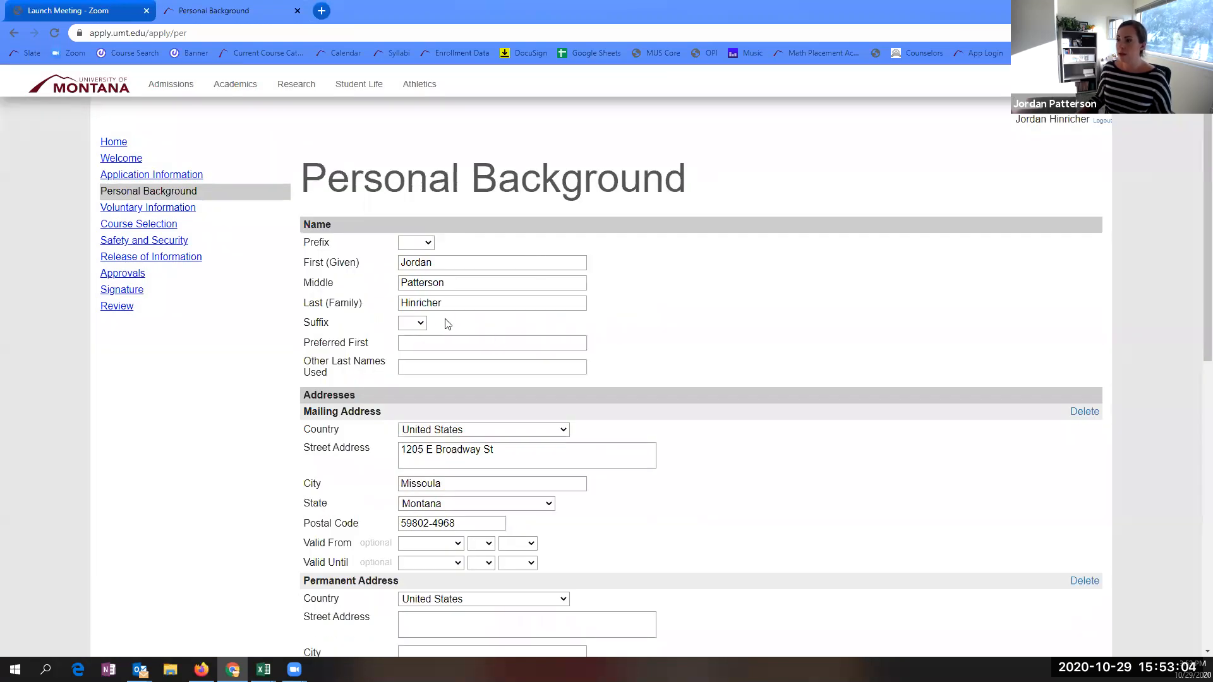
{"action": "left_click", "coordinate": [415, 346]}
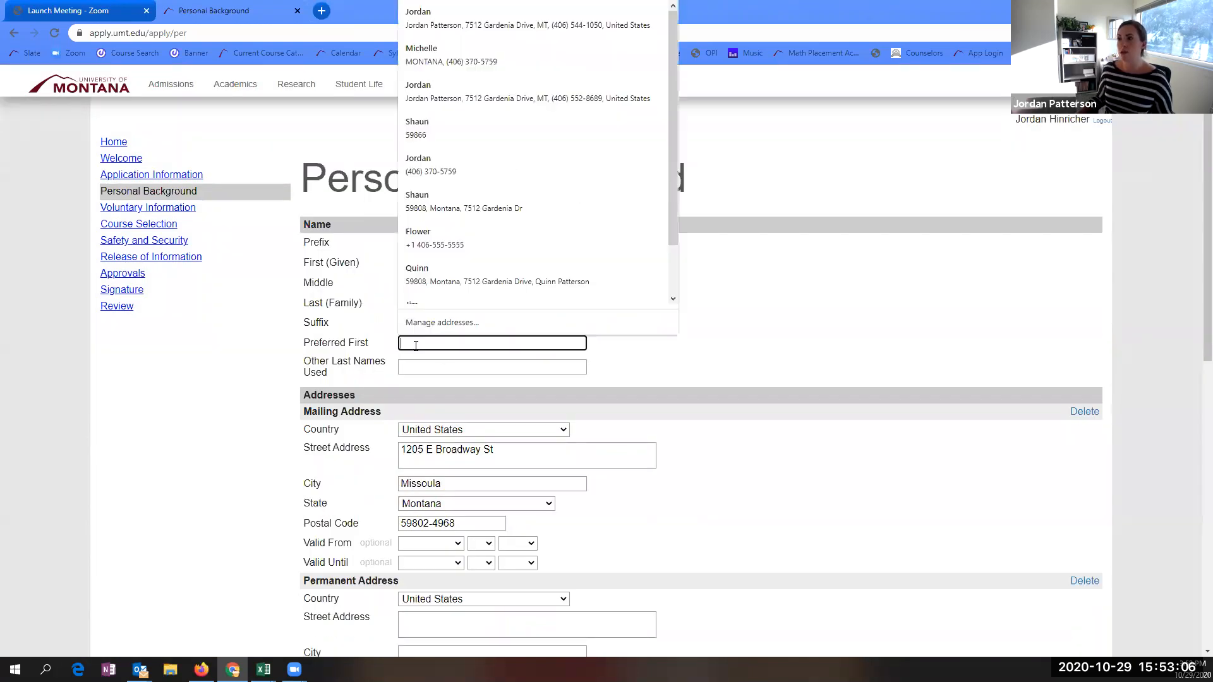
{"action": "left_click", "coordinate": [314, 348]}
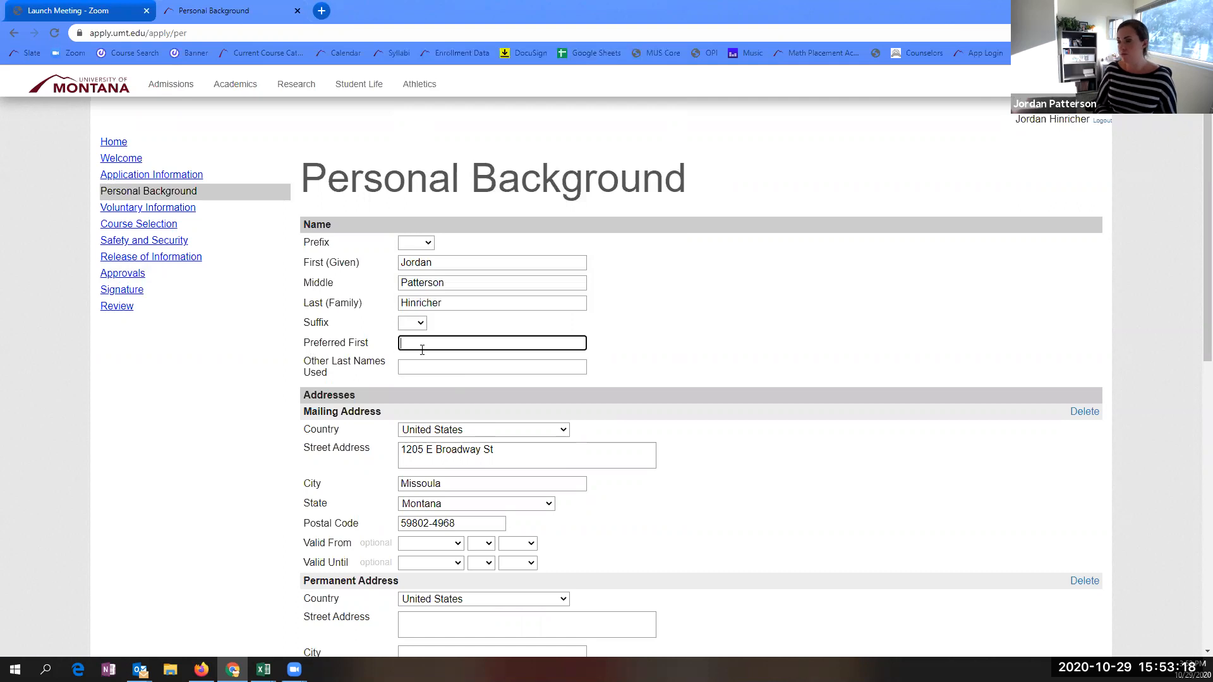
{"action": "type", "text": "JP"}
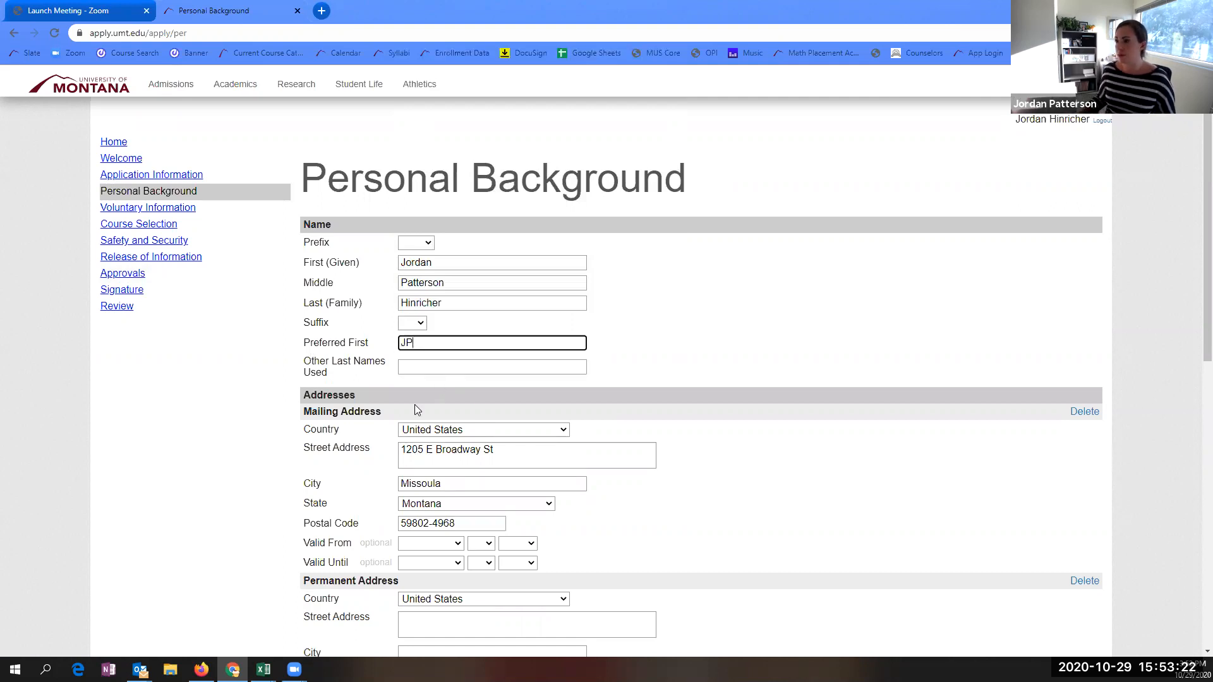
{"action": "scroll", "coordinate": [455, 477], "scroll_direction": "down", "scroll_amount": 1}
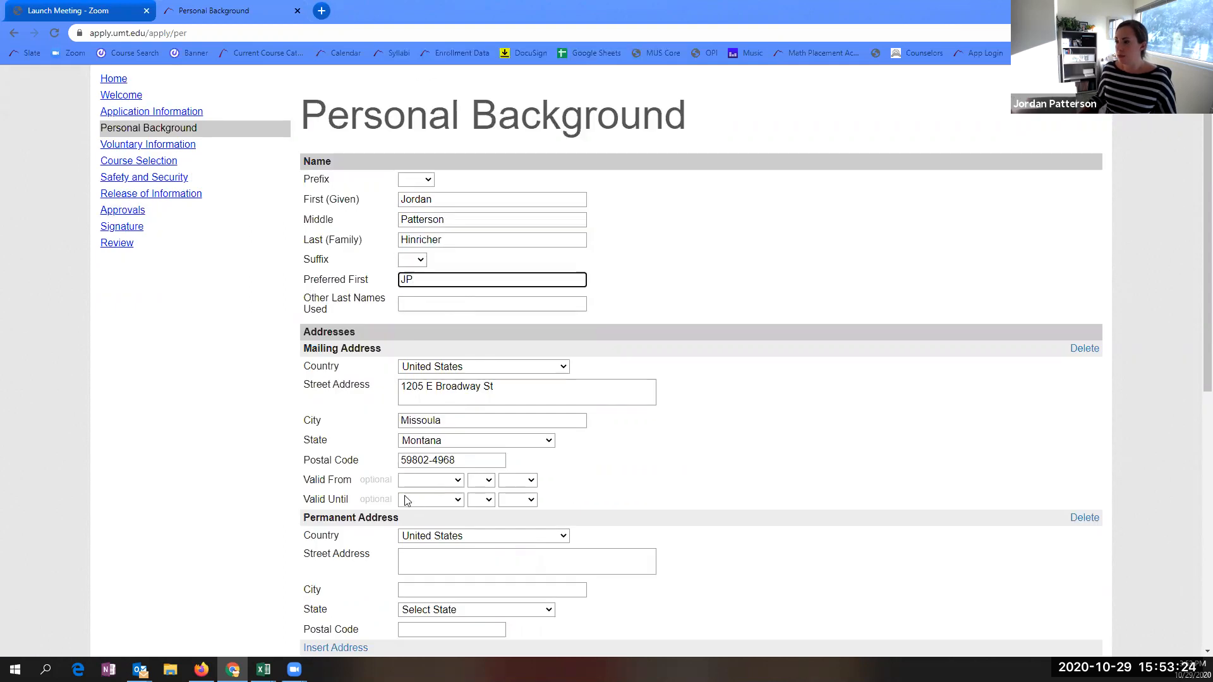
{"action": "scroll", "coordinate": [411, 512], "scroll_direction": "down", "scroll_amount": 3}
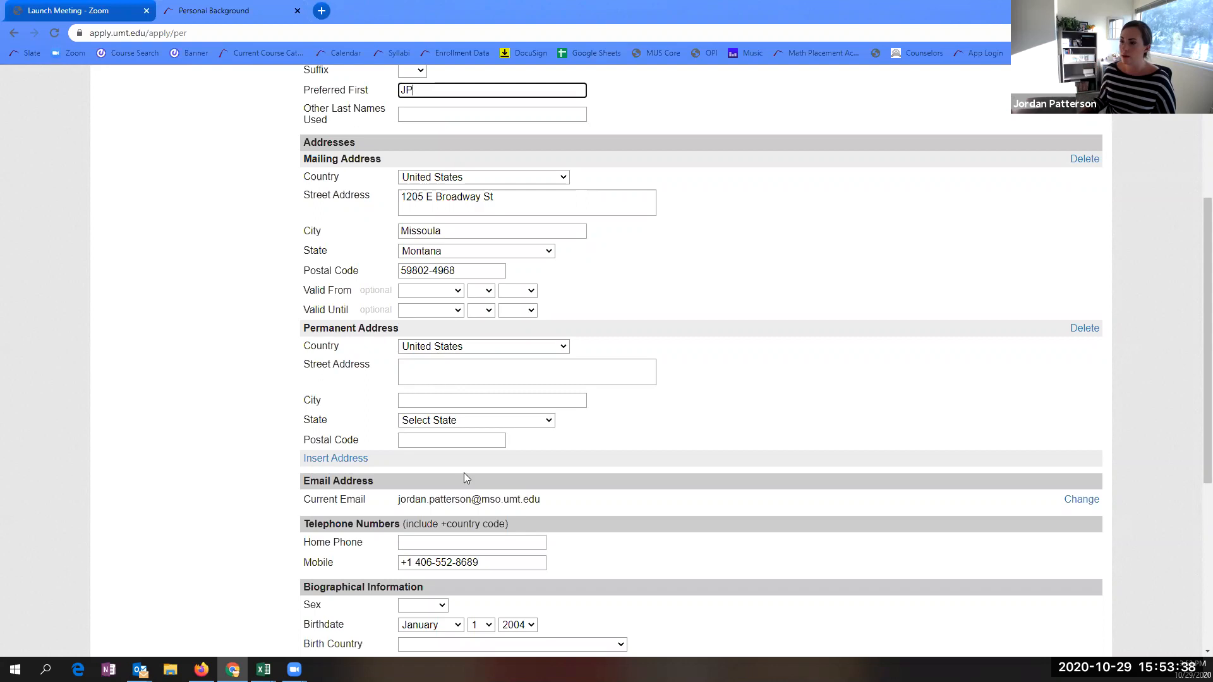
{"action": "scroll", "coordinate": [504, 511], "scroll_direction": "down", "scroll_amount": 1}
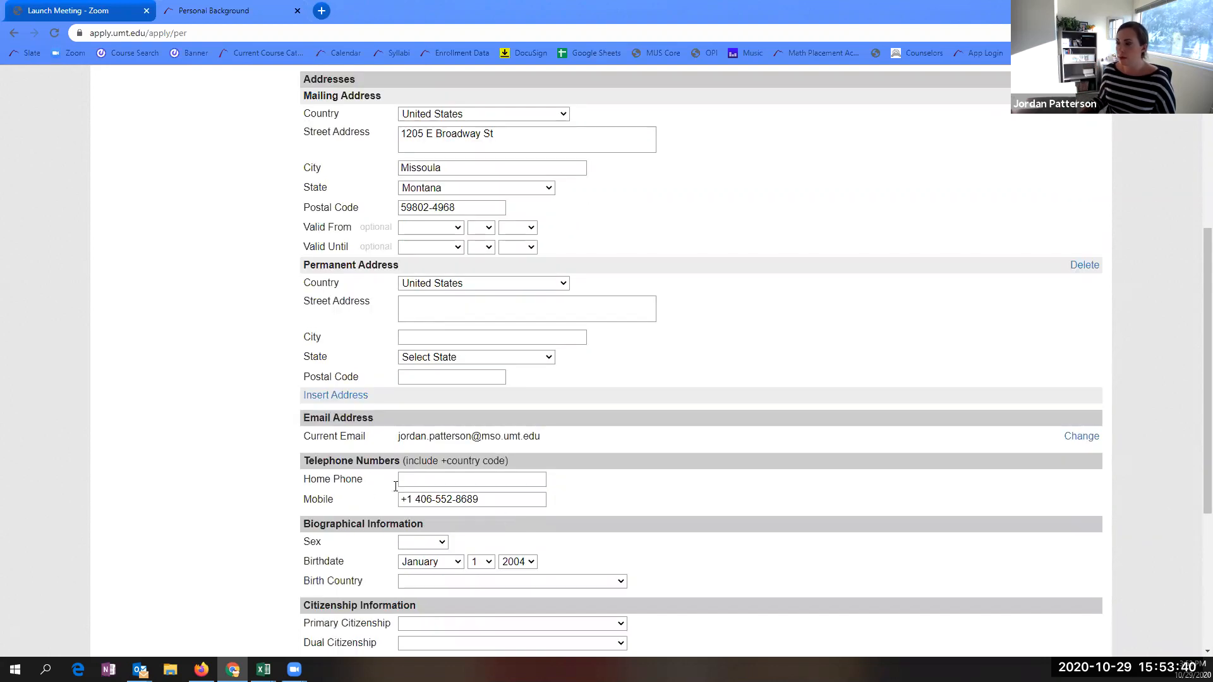
{"action": "scroll", "coordinate": [619, 494], "scroll_direction": "down", "scroll_amount": 2}
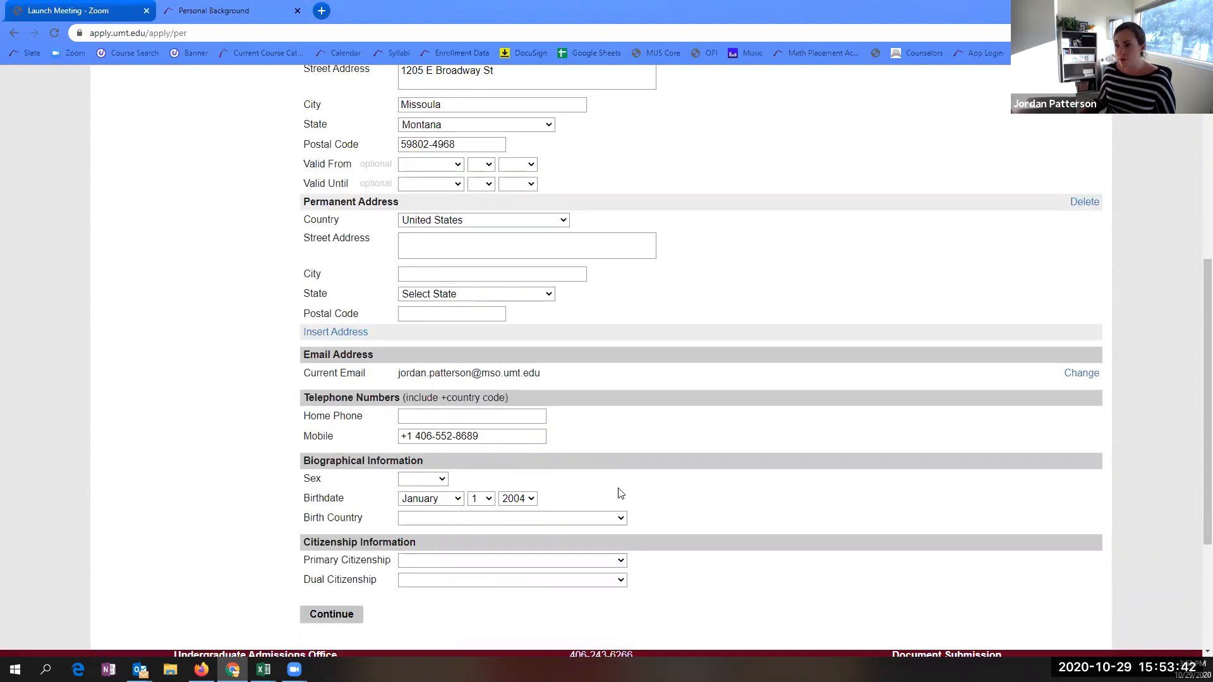
- Set sex to Female and birth country to United States
{"action": "left_click", "coordinate": [420, 416]}
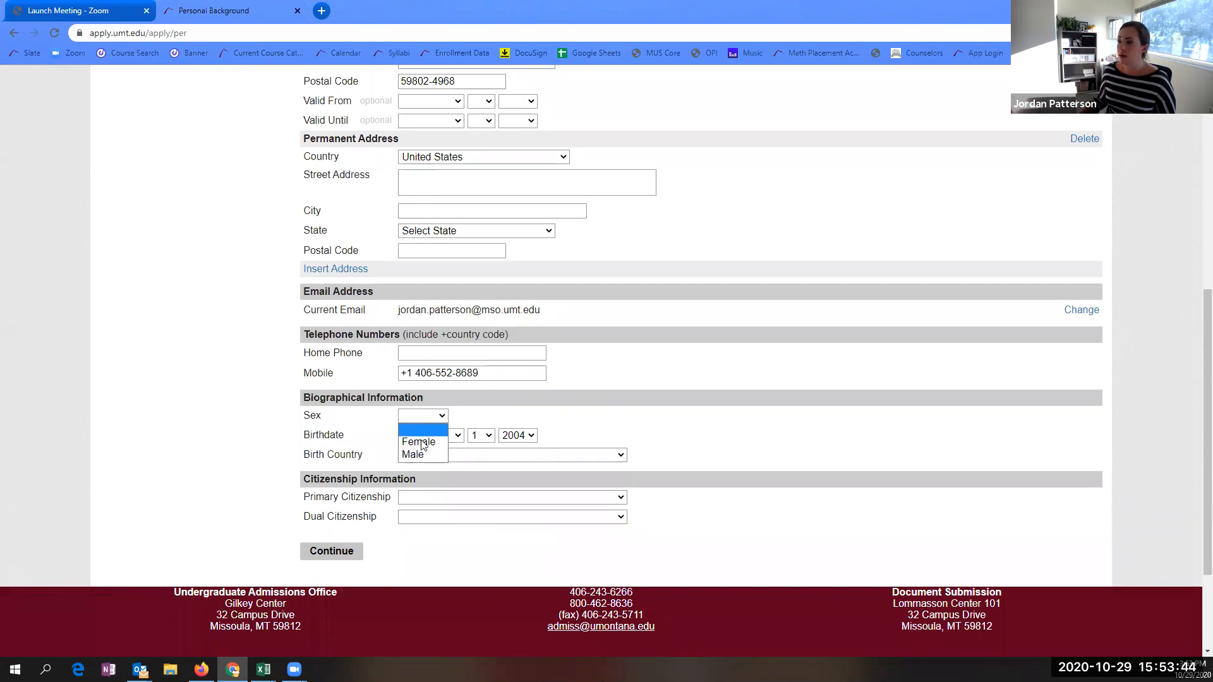
{"action": "left_click", "coordinate": [422, 441]}
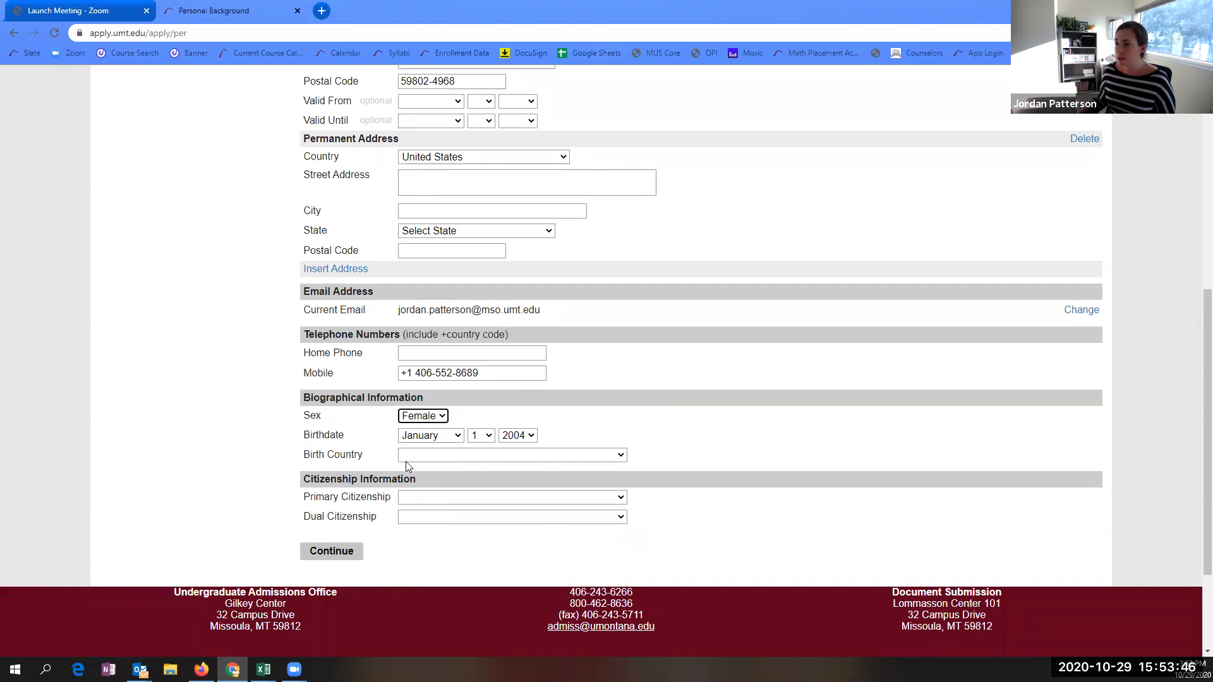
{"action": "left_click", "coordinate": [425, 459]}
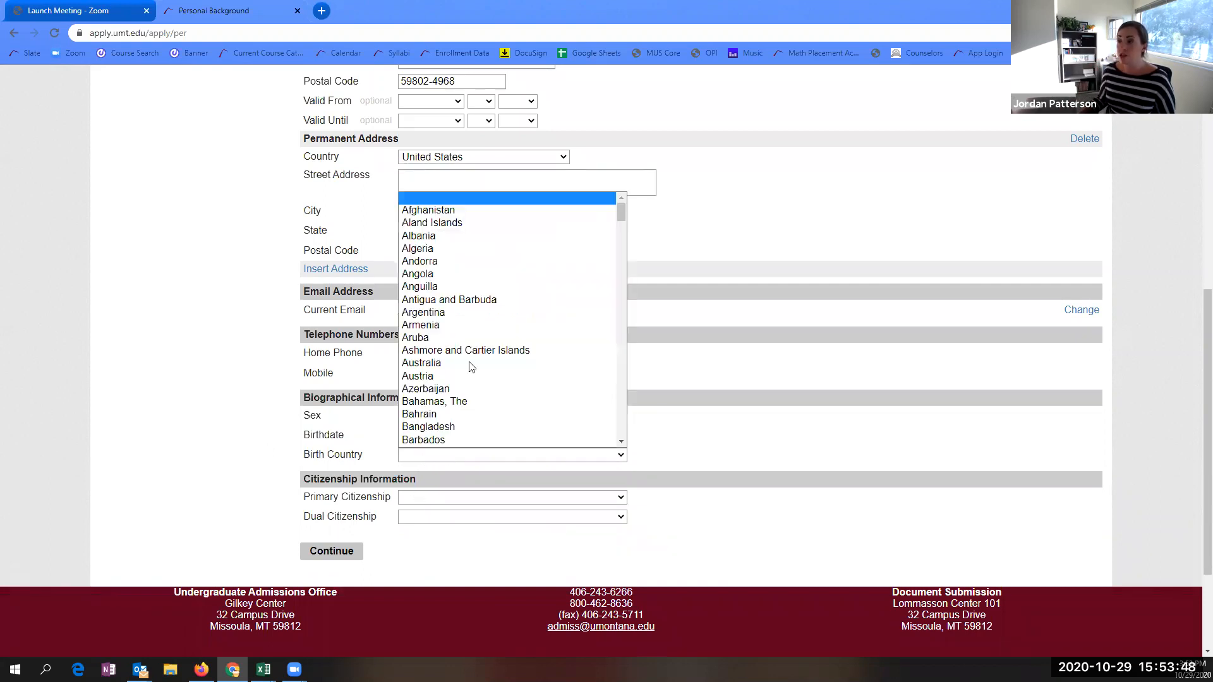
{"action": "scroll", "coordinate": [468, 393], "scroll_direction": "down", "scroll_amount": 4}
{"action": "scroll", "coordinate": [468, 392], "scroll_direction": "down", "scroll_amount": 12}
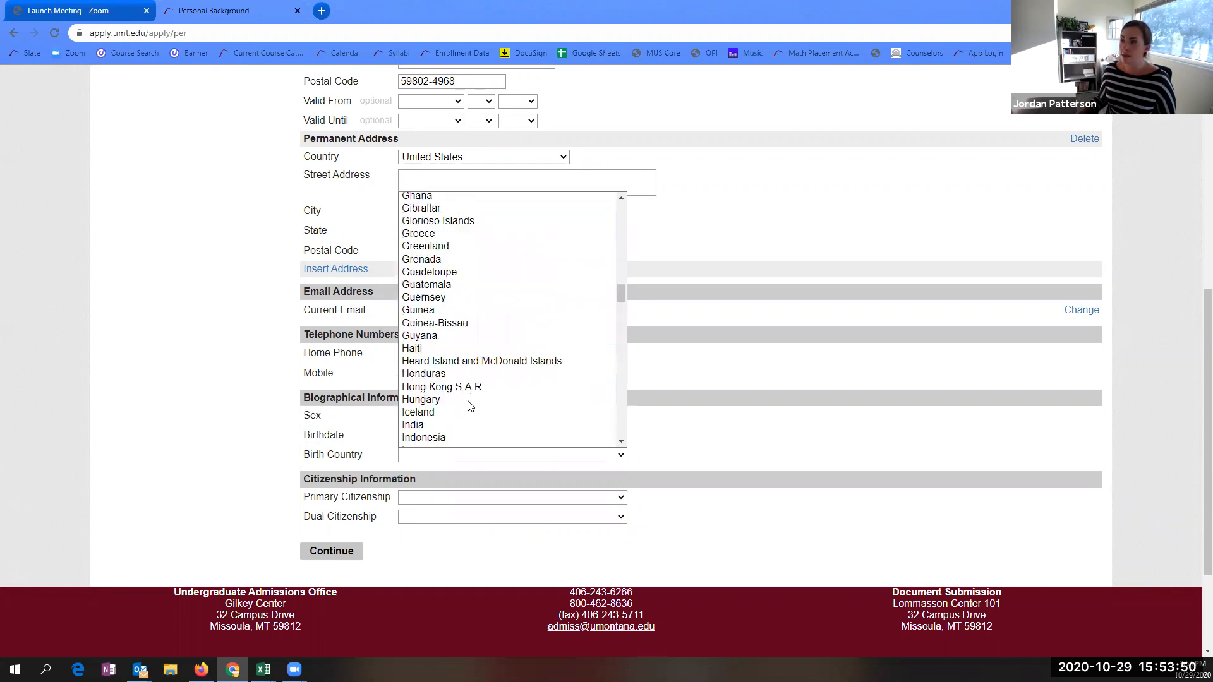
{"action": "scroll", "coordinate": [467, 231], "scroll_direction": "up", "scroll_amount": 18}
{"action": "left_click", "coordinate": [434, 183]}
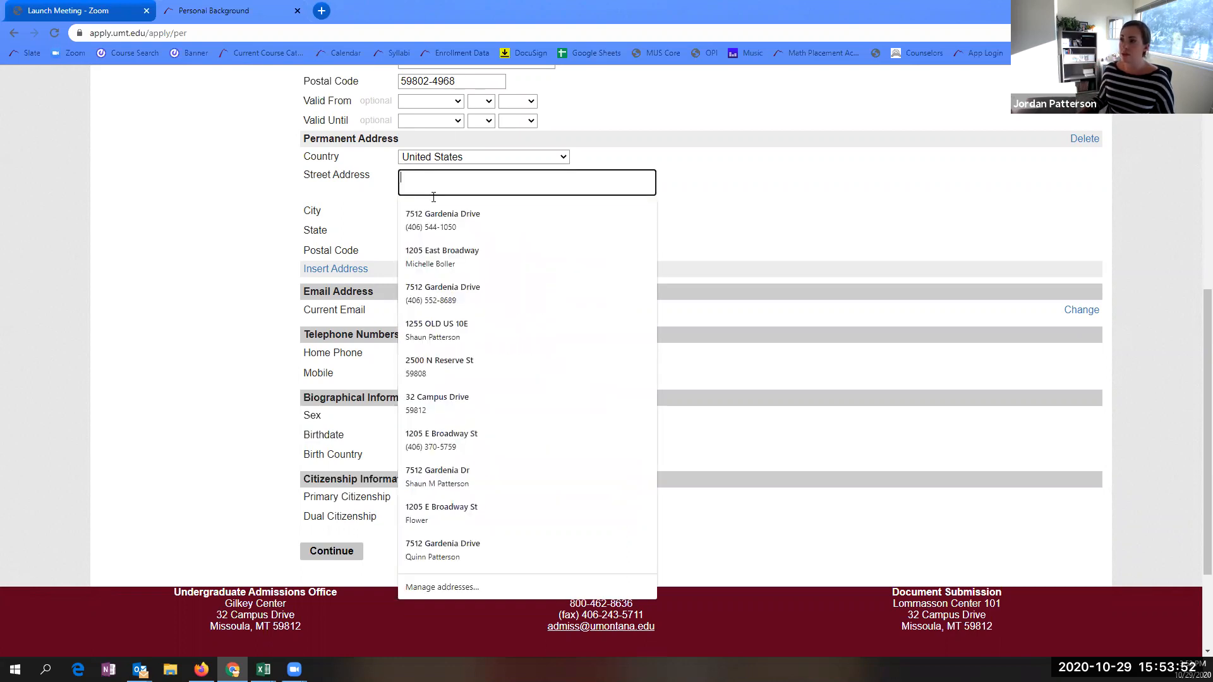
{"action": "left_click", "coordinate": [216, 278]}
{"action": "left_click", "coordinate": [427, 459]}
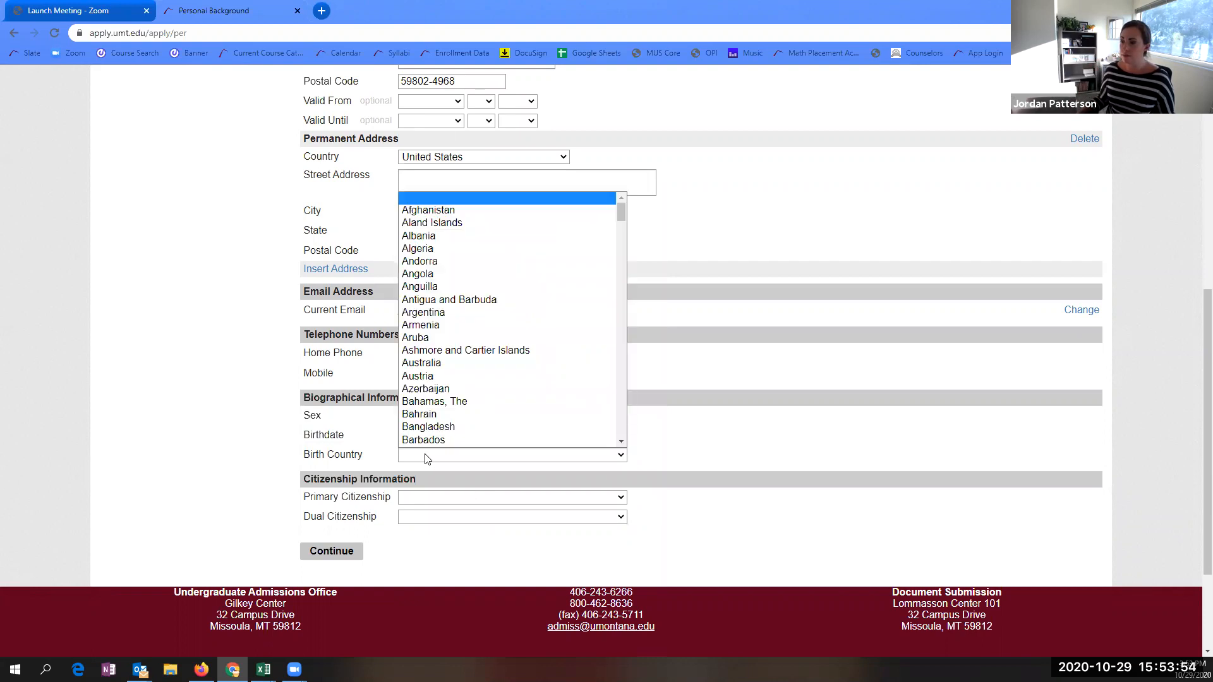
{"action": "scroll", "coordinate": [471, 398], "scroll_direction": "down", "scroll_amount": 4}
{"action": "left_click_drag", "start_coordinate": [621, 222], "coordinate": [611, 487]}
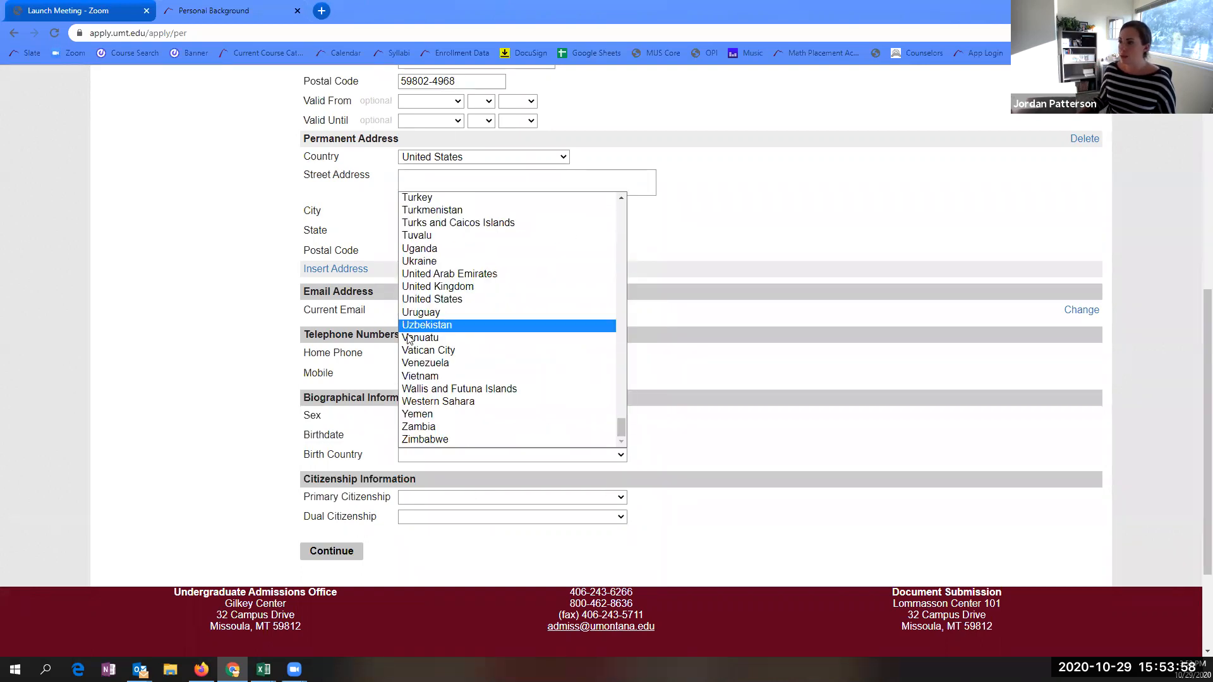
{"action": "left_click", "coordinate": [431, 300]}
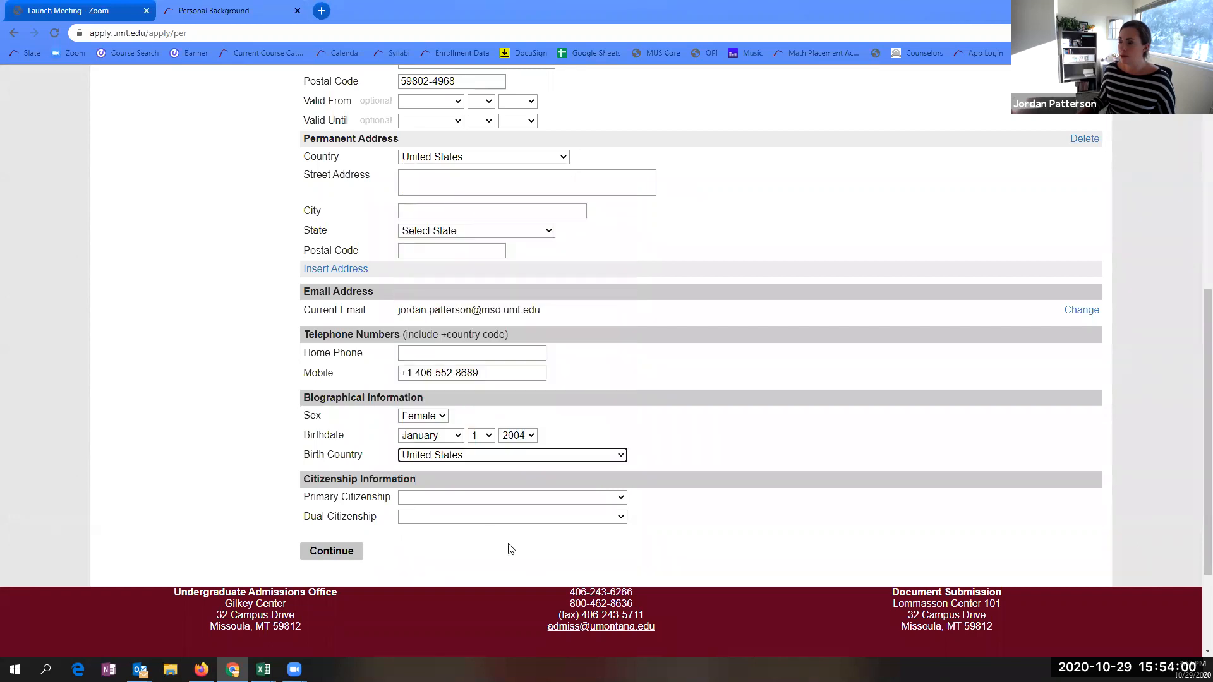
- Set primary citizenship to United States
{"action": "left_click", "coordinate": [423, 503]}
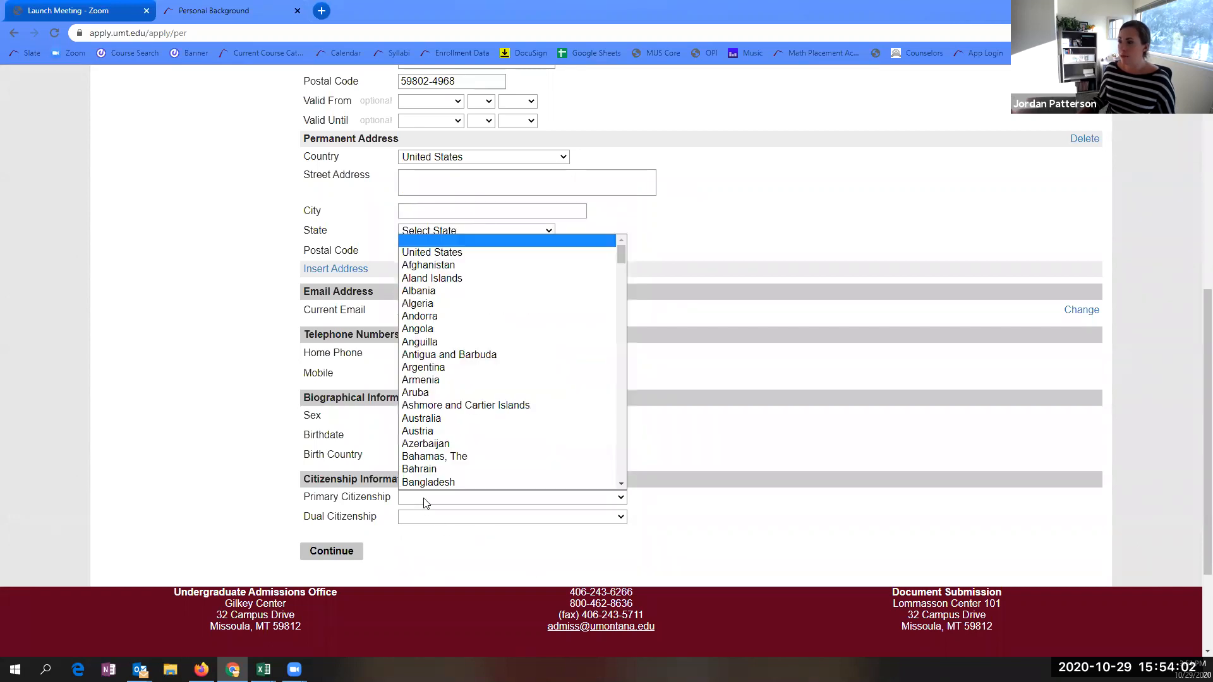
{"action": "left_click", "coordinate": [425, 254]}
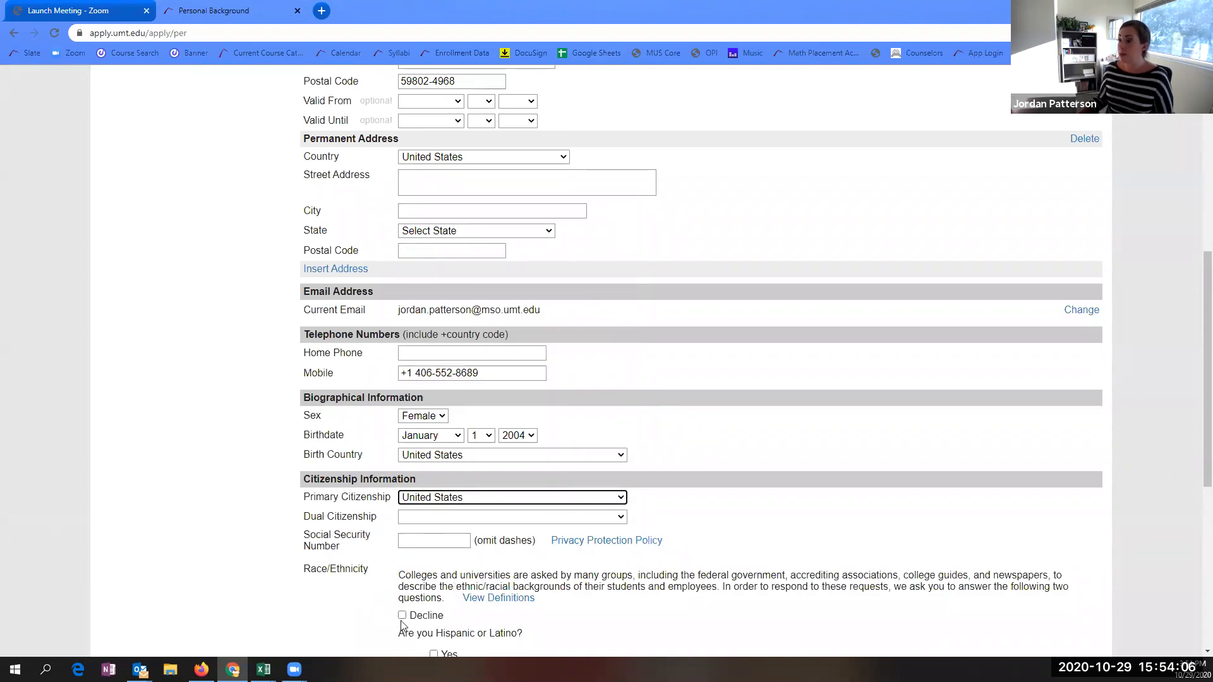
{"action": "scroll", "coordinate": [446, 561], "scroll_direction": "down", "scroll_amount": 2}
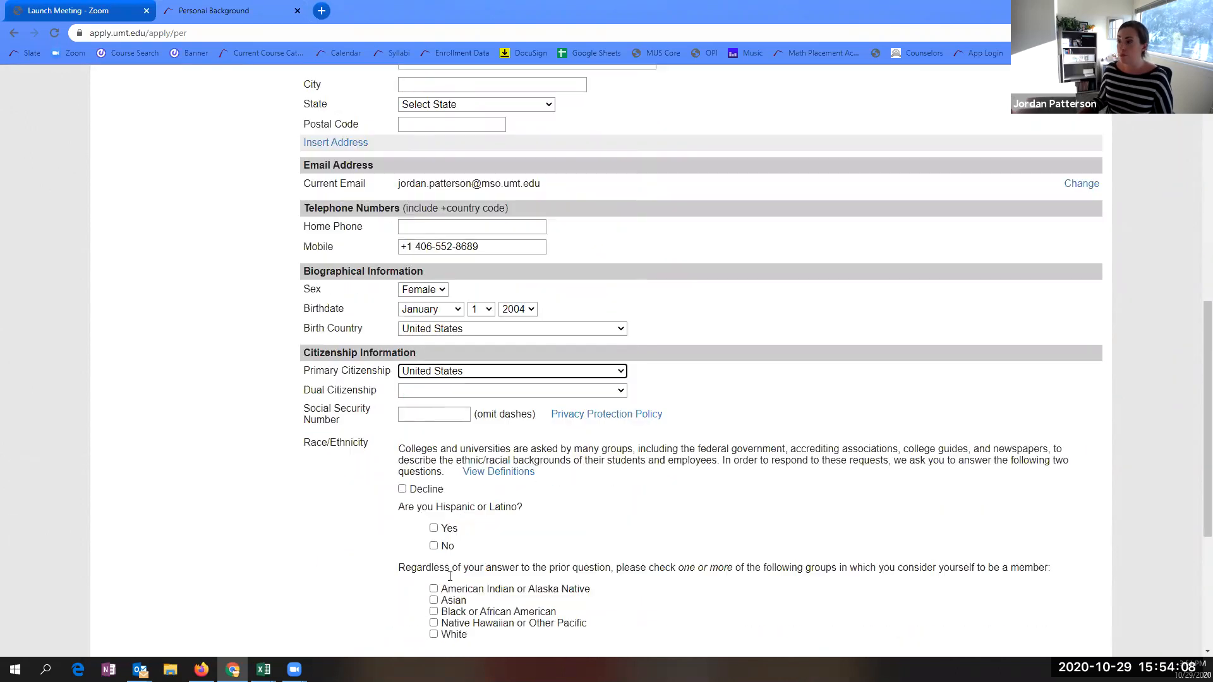
{"action": "left_click", "coordinate": [410, 415]}
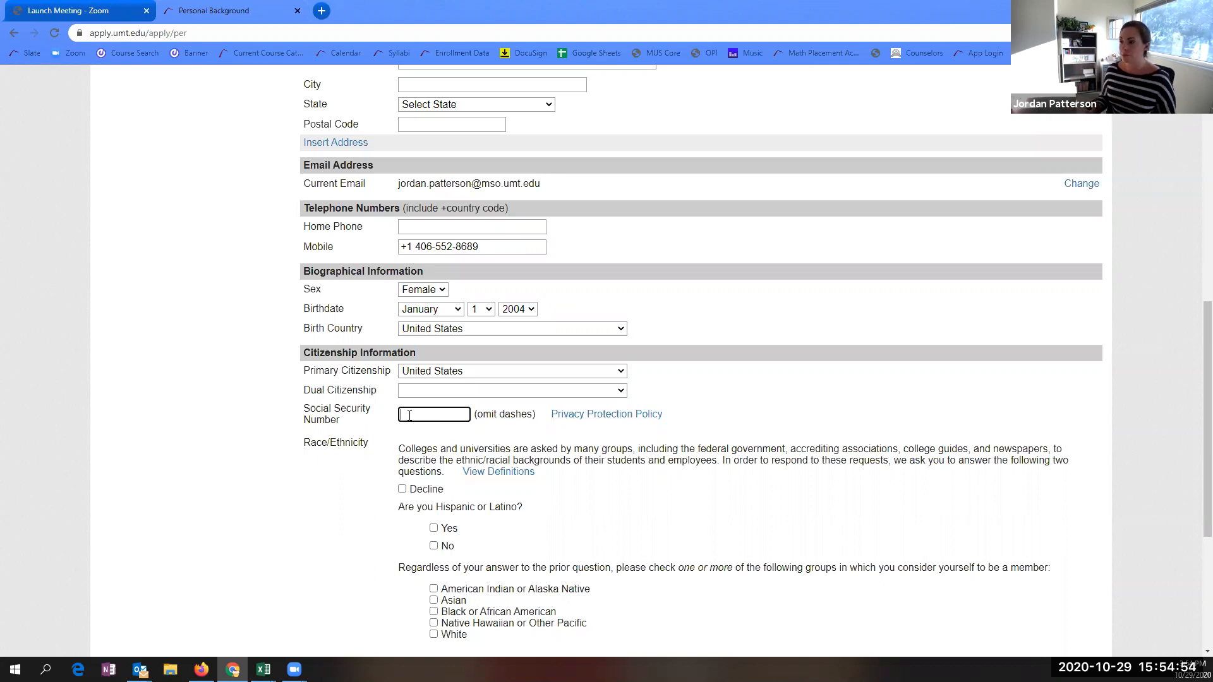
- Enter the Social Security Number, answer No to Hispanic or Latino, mark White, and continue
{"action": "type", "text": "55"}
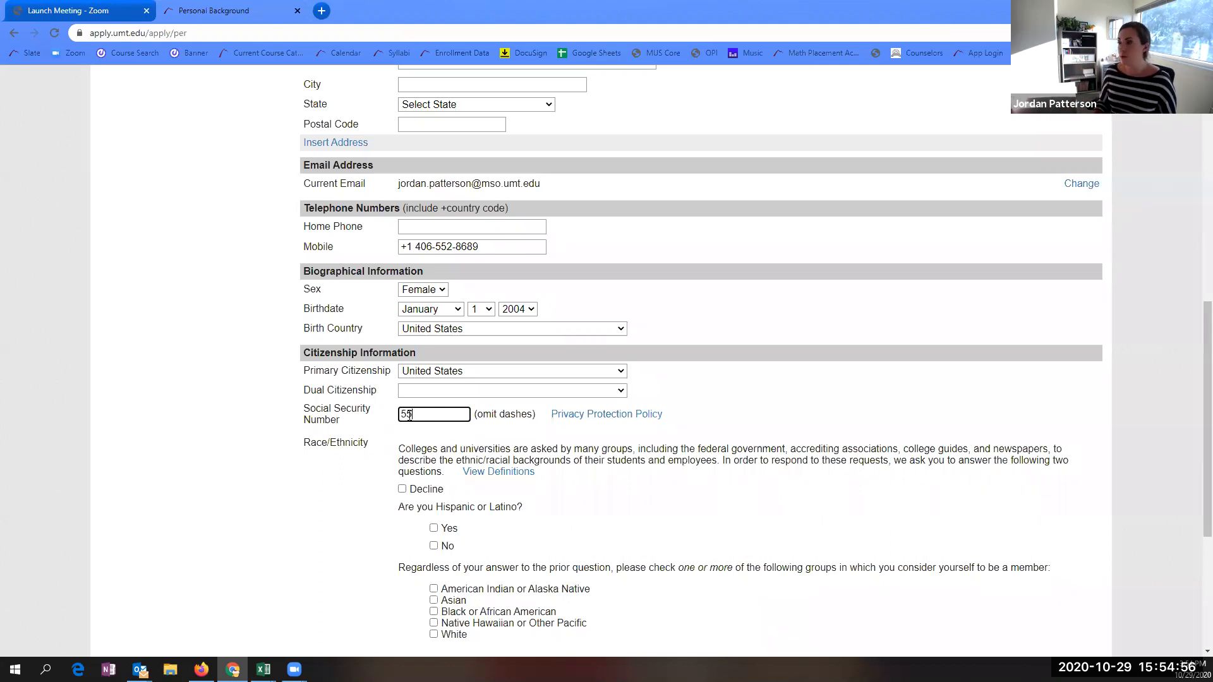
{"action": "type", "text": "5555555"}
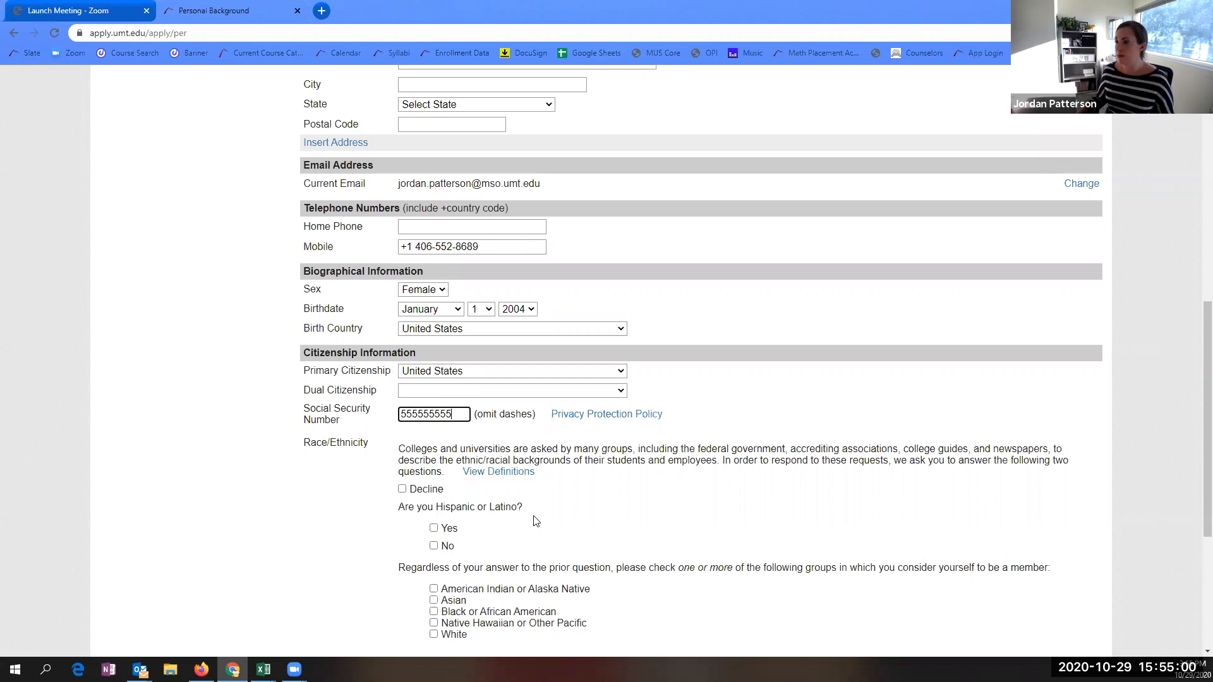
{"action": "scroll", "coordinate": [561, 517], "scroll_direction": "down", "scroll_amount": 1}
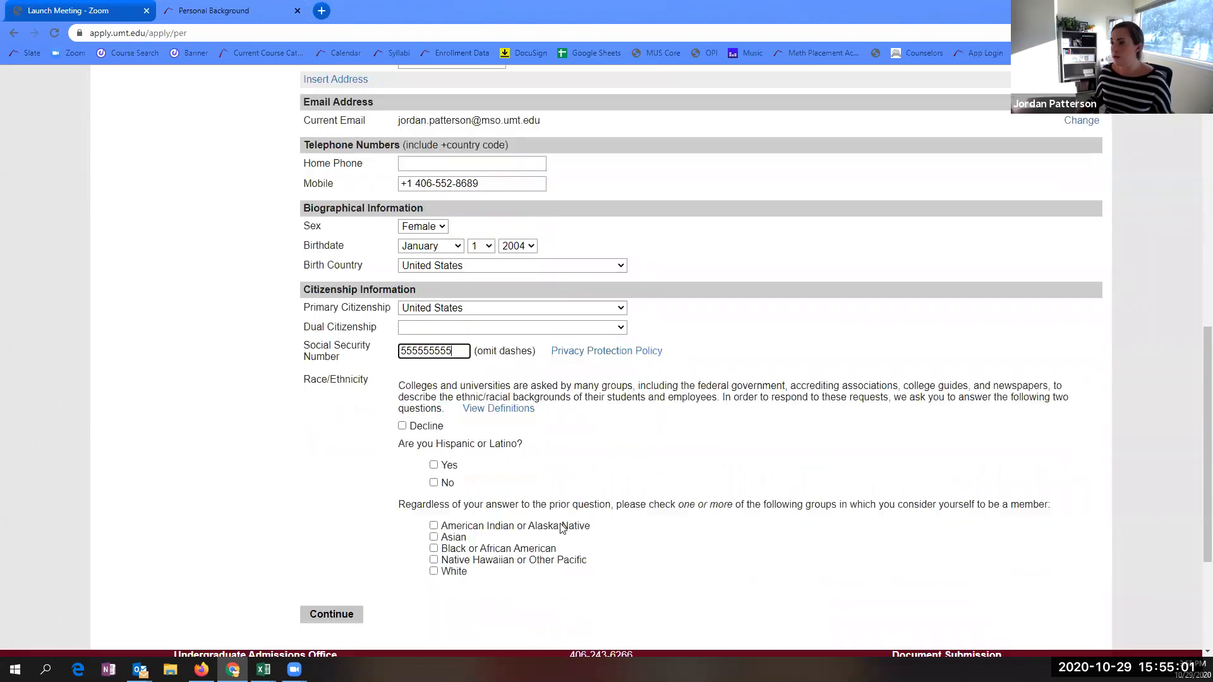
{"action": "left_click", "coordinate": [433, 483]}
{"action": "left_click", "coordinate": [433, 571]}
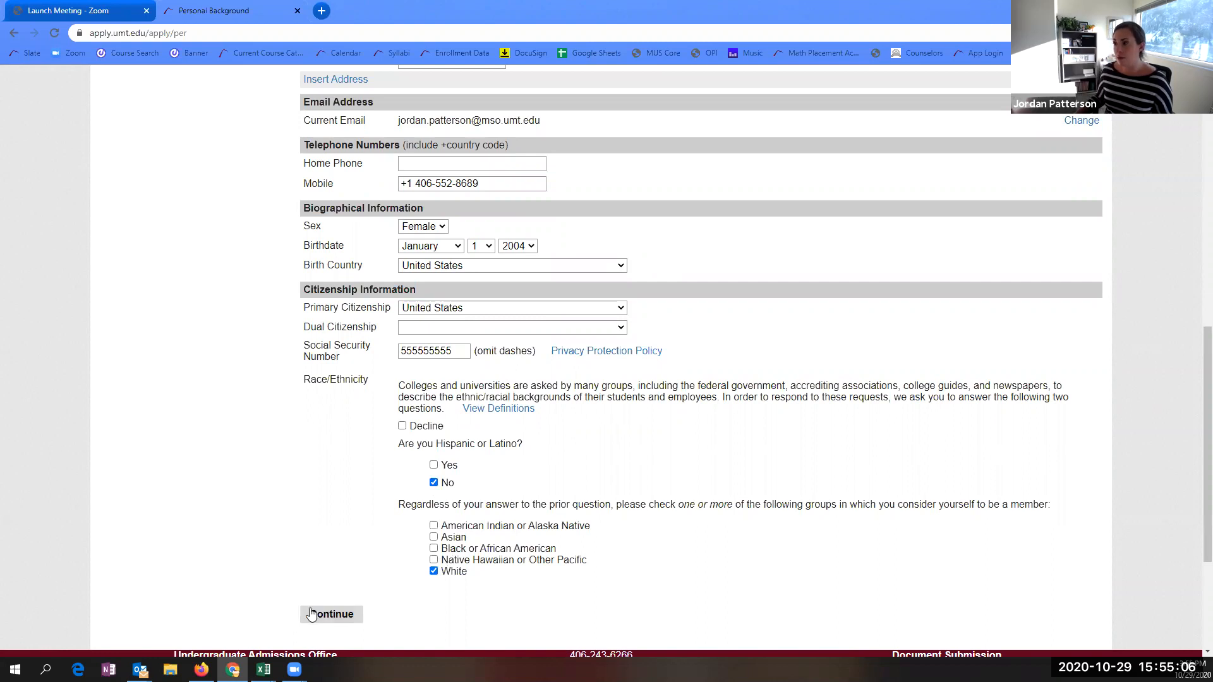
{"action": "left_click", "coordinate": [329, 622]}
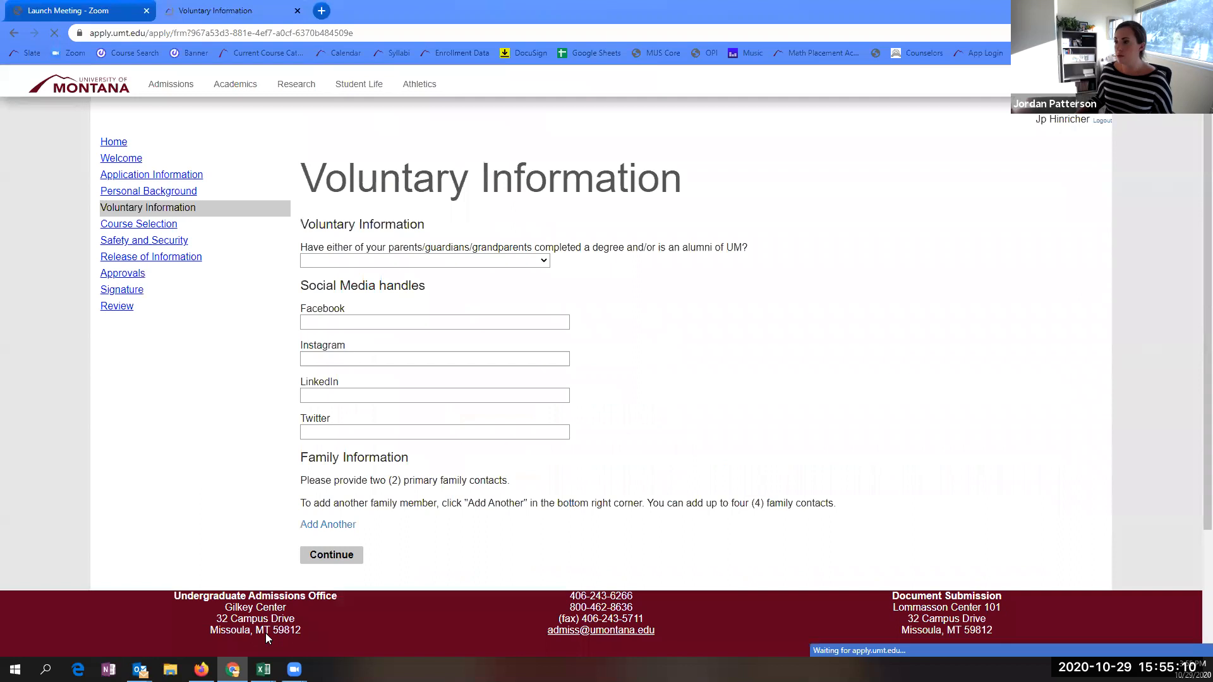
- Choose 'Both parents are University of Montana alumni' and submit Voluntary Information with family contact blank
{"action": "left_click", "coordinate": [356, 258]}
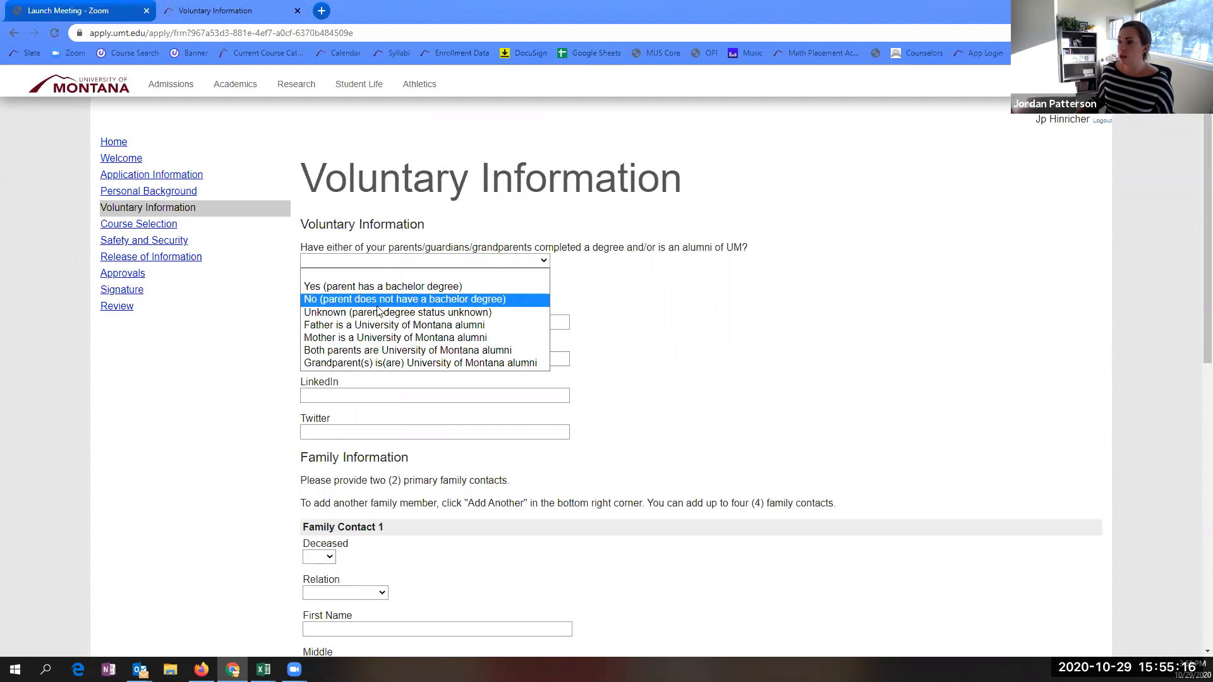
{"action": "left_click", "coordinate": [378, 351]}
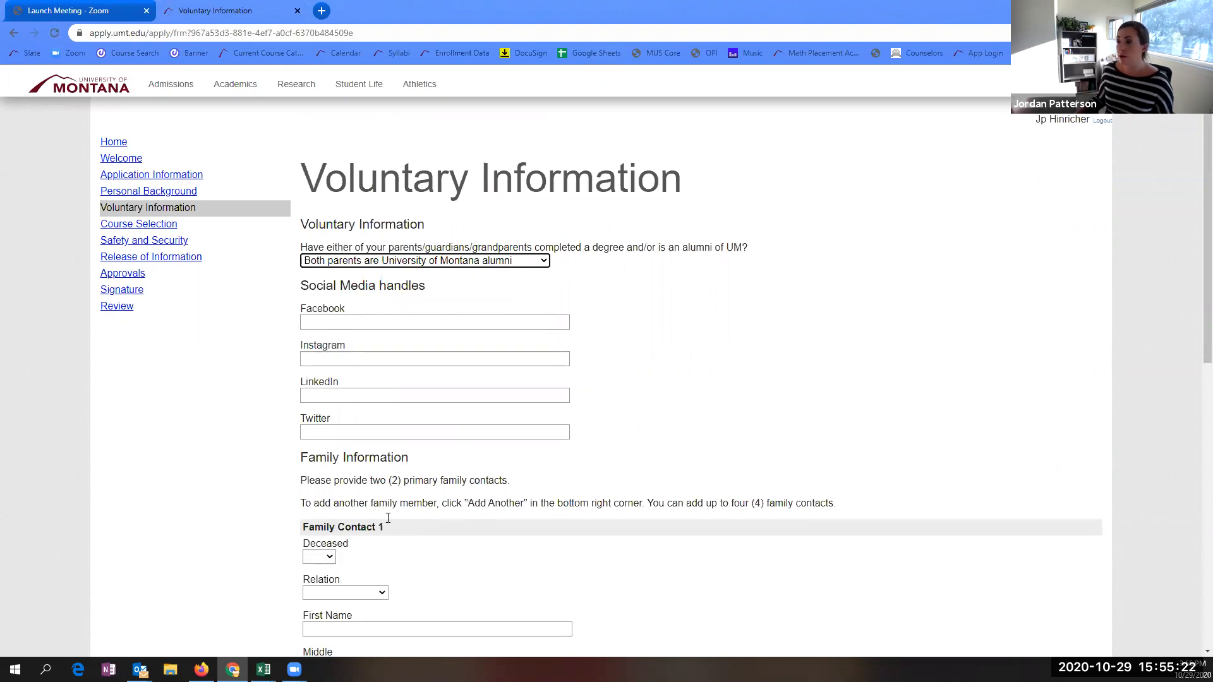
{"action": "scroll", "coordinate": [384, 477], "scroll_direction": "down", "scroll_amount": 2}
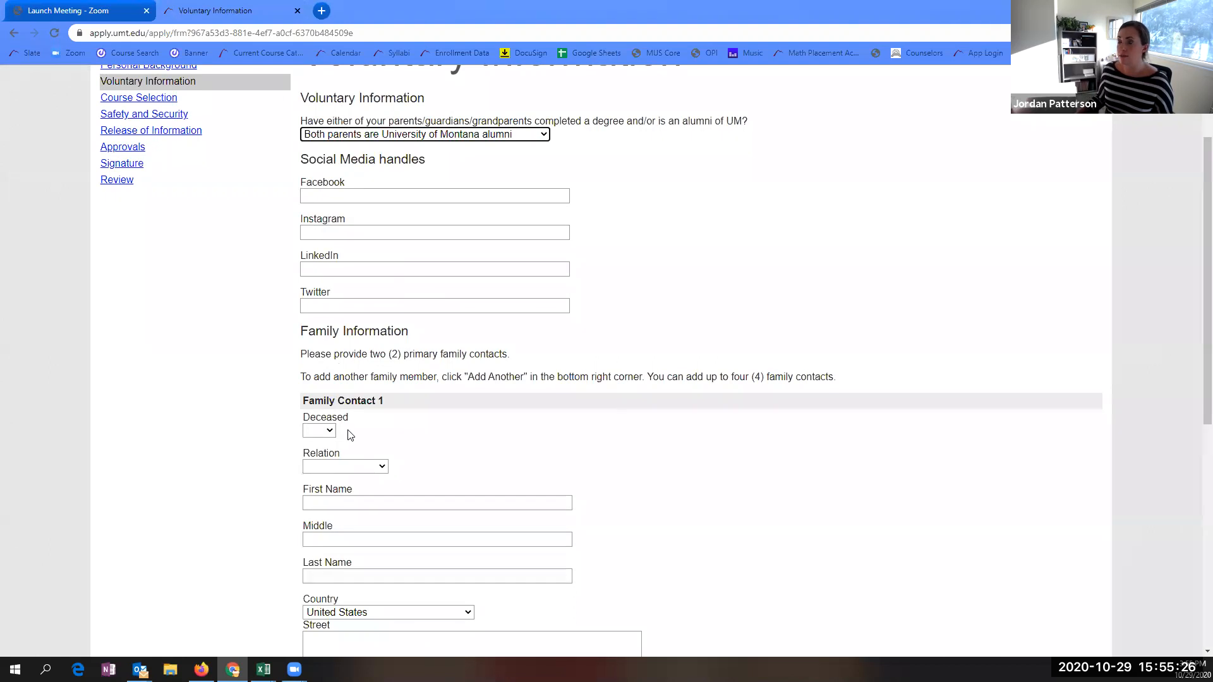
{"action": "scroll", "coordinate": [354, 436], "scroll_direction": "down", "scroll_amount": 1}
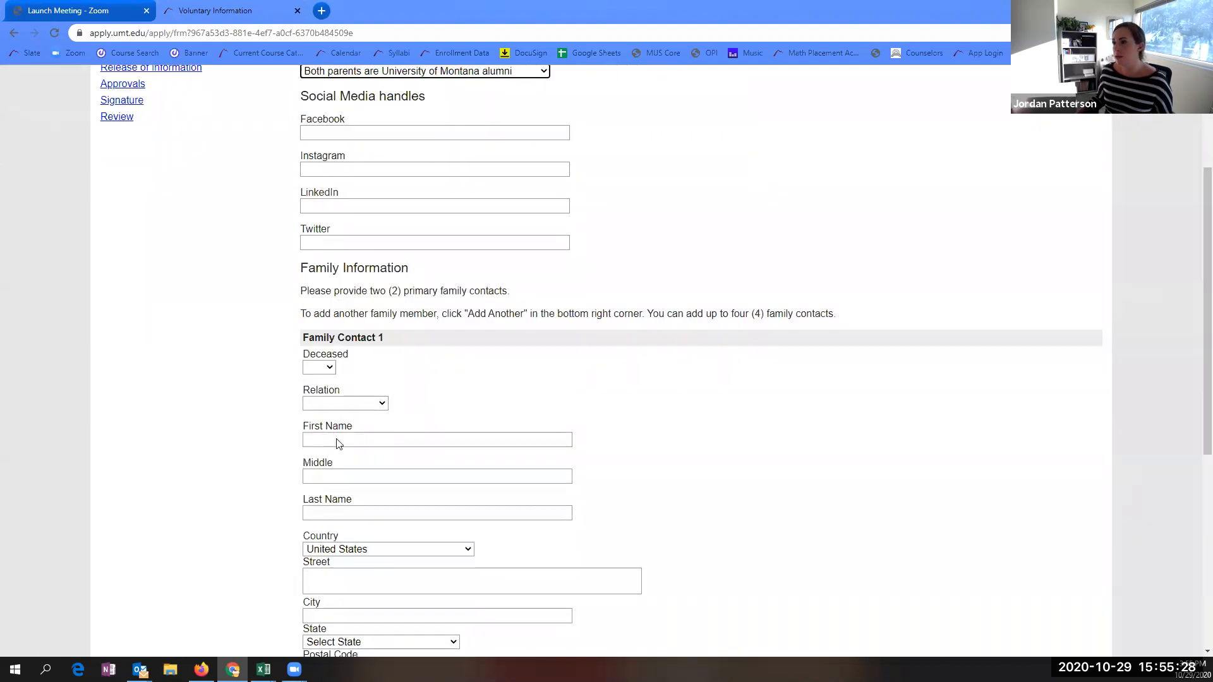
{"action": "scroll", "coordinate": [324, 382], "scroll_direction": "down", "scroll_amount": 1}
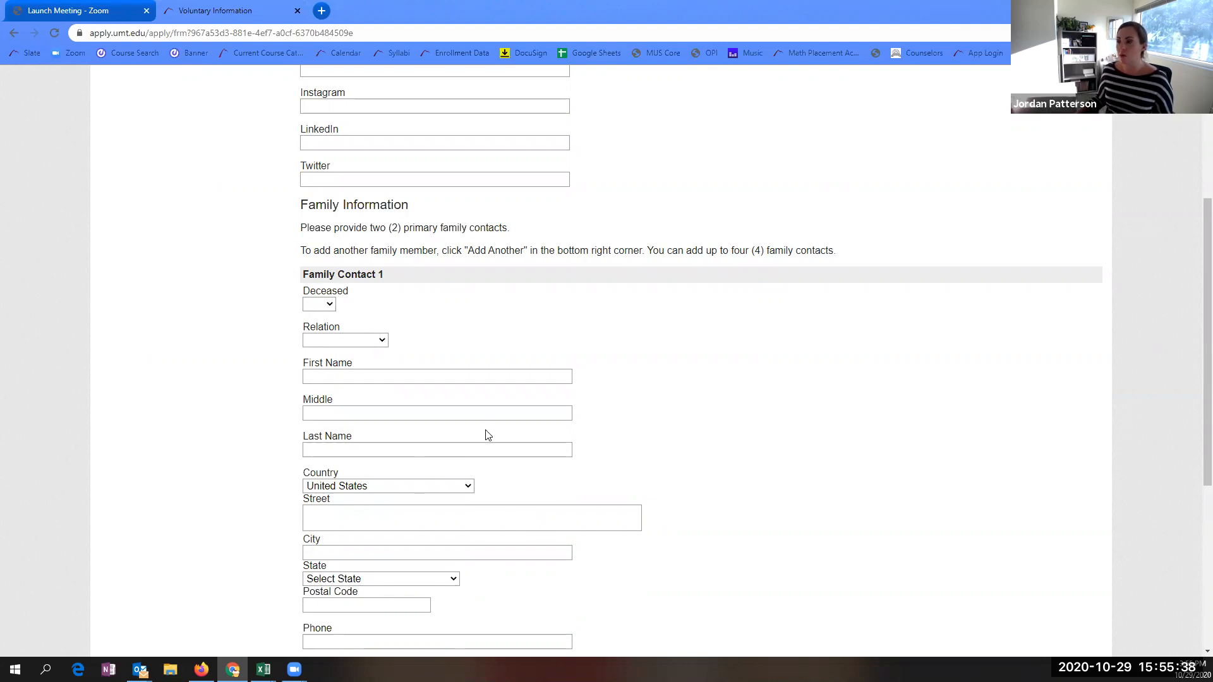
{"action": "scroll", "coordinate": [488, 436], "scroll_direction": "down", "scroll_amount": 3}
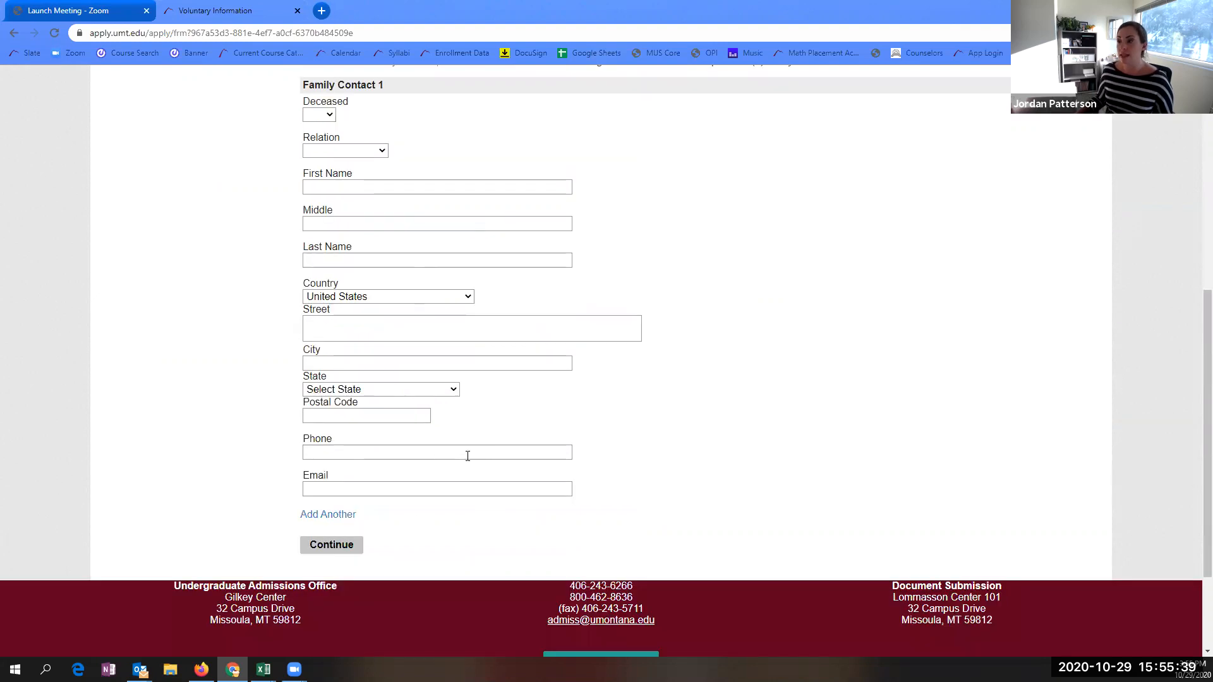
{"action": "left_click", "coordinate": [343, 547]}
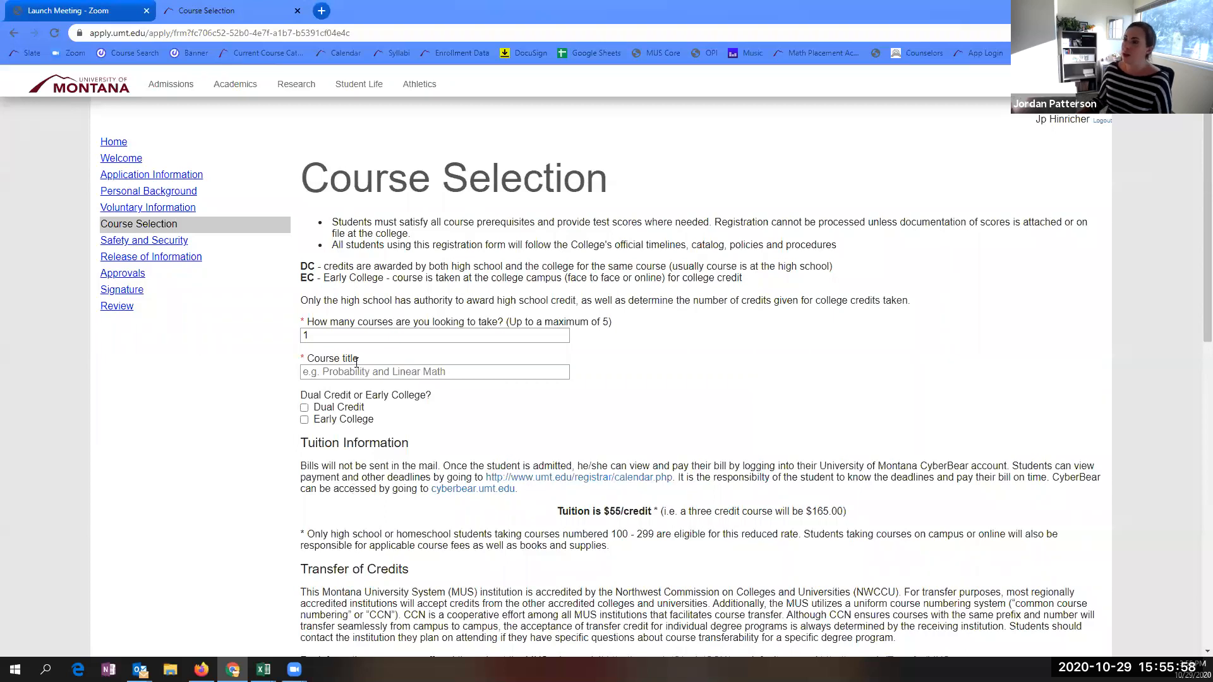
- Set the course count to 2 and add College Writing I as a Dual Credit course
{"action": "left_click_drag", "start_coordinate": [347, 337], "coordinate": [243, 341]}
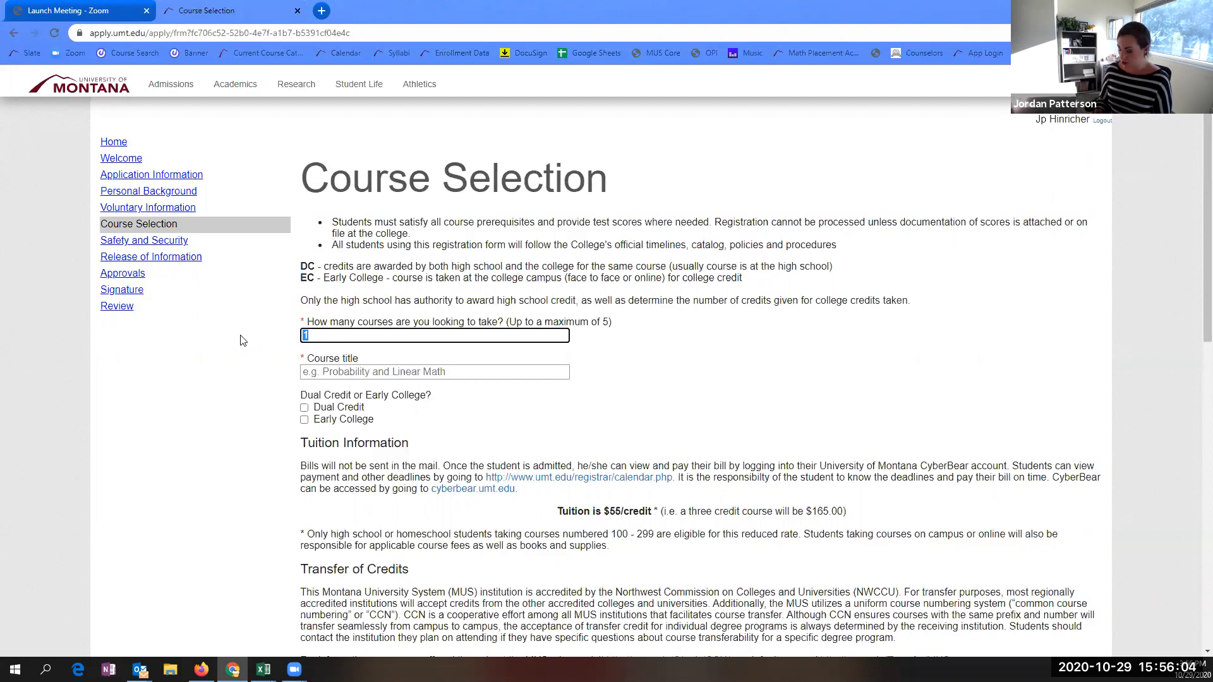
{"action": "type", "text": "2"}
{"action": "left_click", "coordinate": [343, 376]}
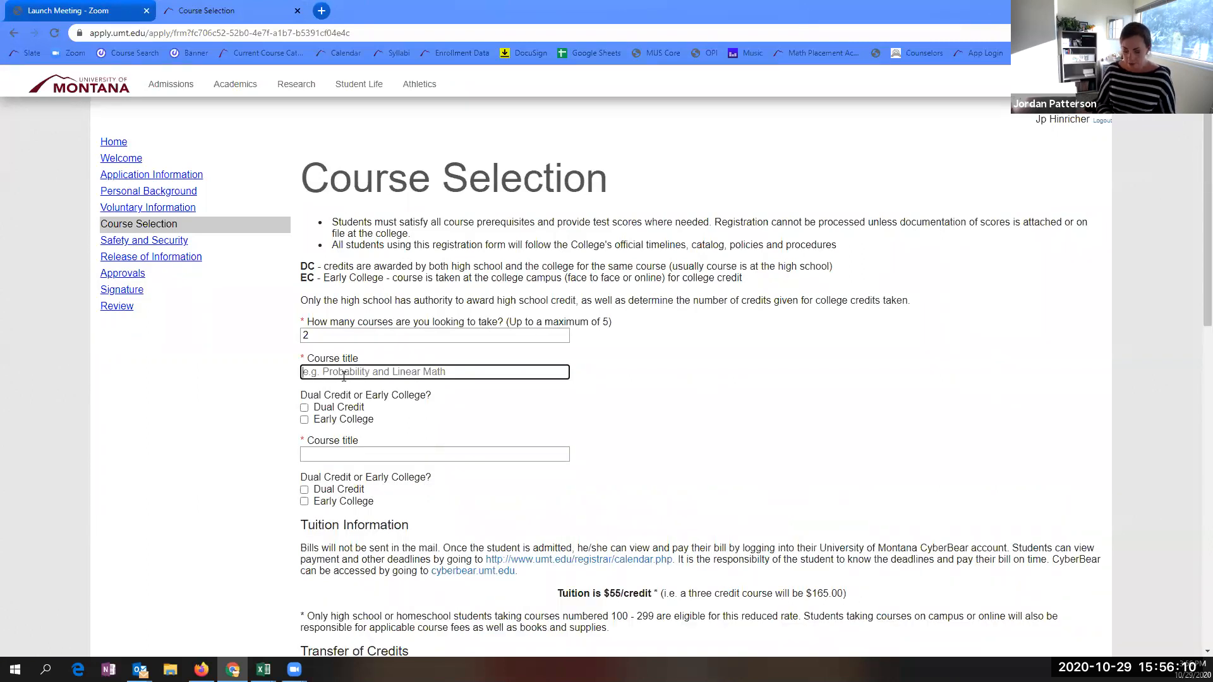
{"action": "type", "text": "College"}
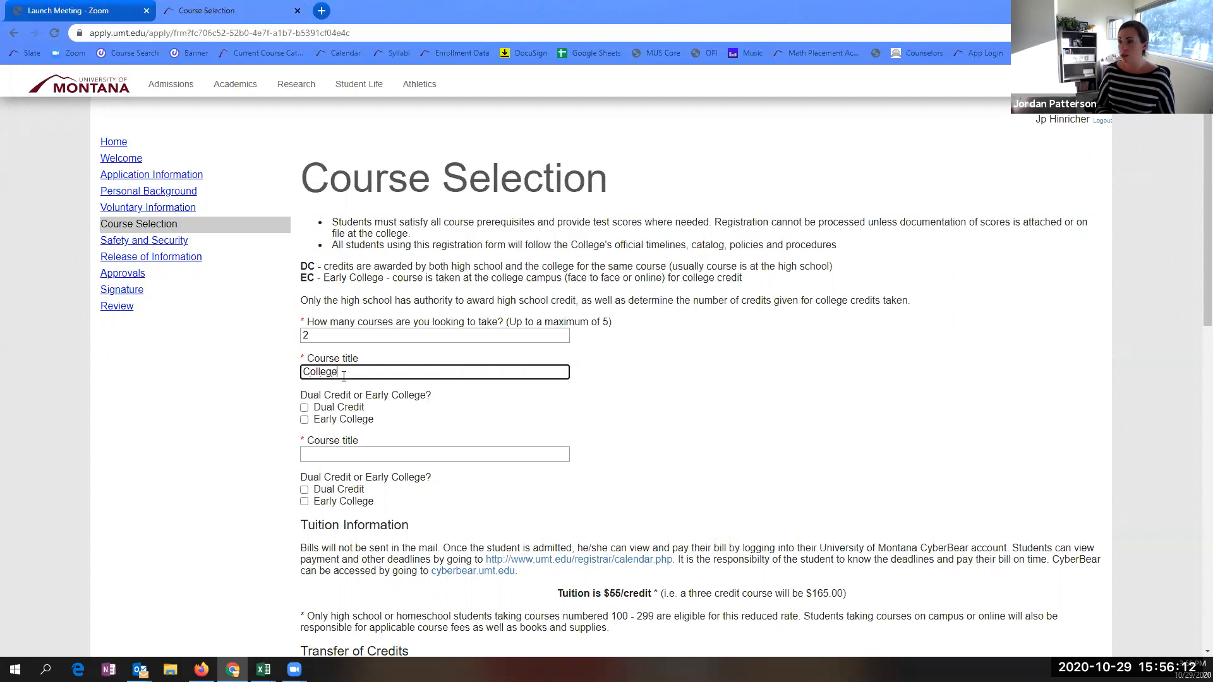
{"action": "type", "text": " Writing I"}
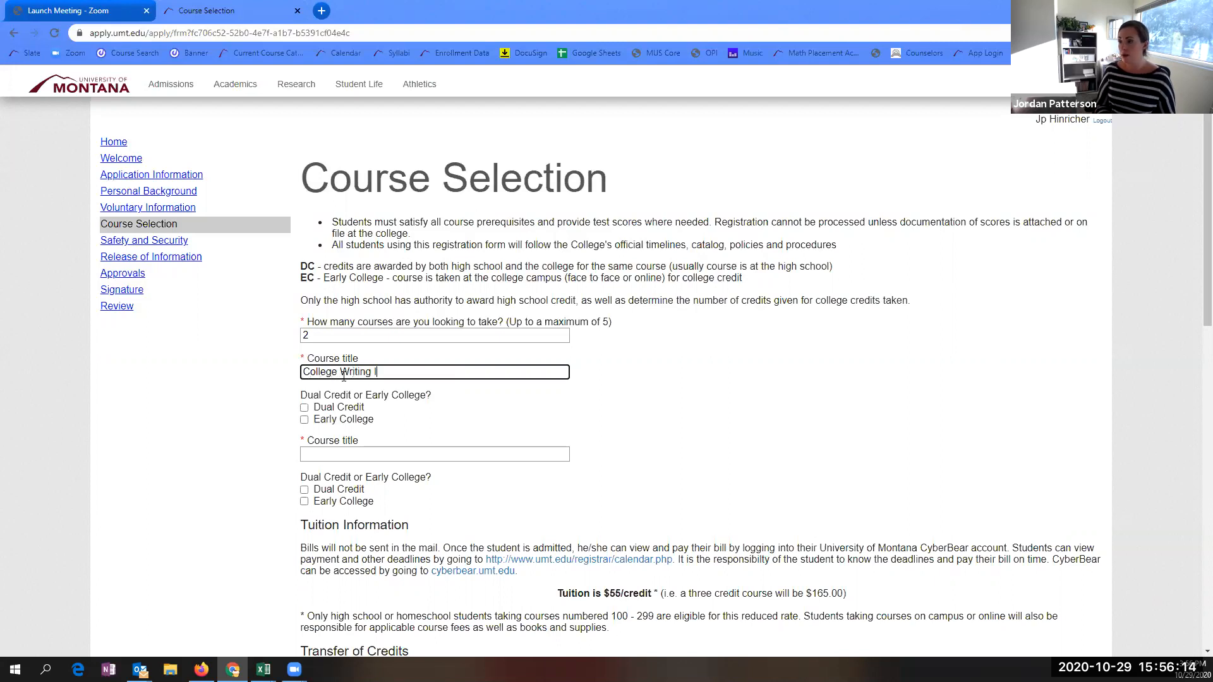
{"action": "left_click", "coordinate": [304, 407]}
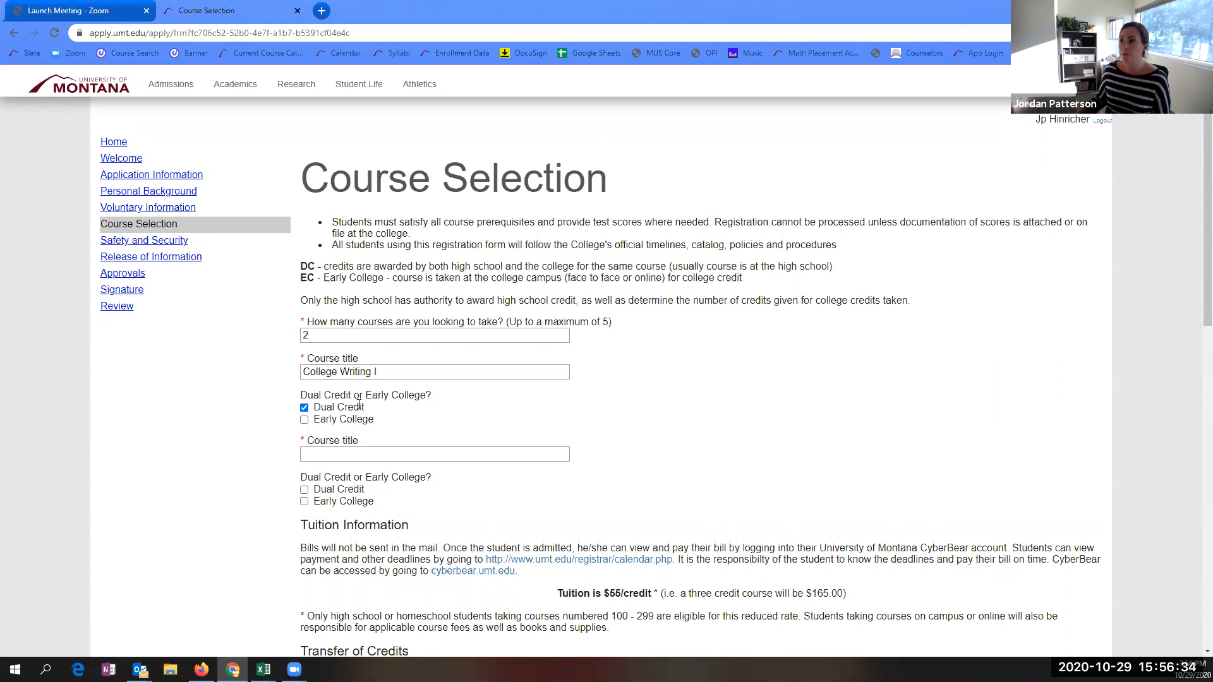
{"action": "left_click", "coordinate": [304, 408]}
{"action": "left_click", "coordinate": [304, 419]}
{"action": "left_click", "coordinate": [305, 408]}
- Add M 115 Probability and Linear Math as Dual Credit and submit the course selection
{"action": "scroll", "coordinate": [321, 471], "scroll_direction": "down", "scroll_amount": 3}
{"action": "left_click", "coordinate": [321, 269]}
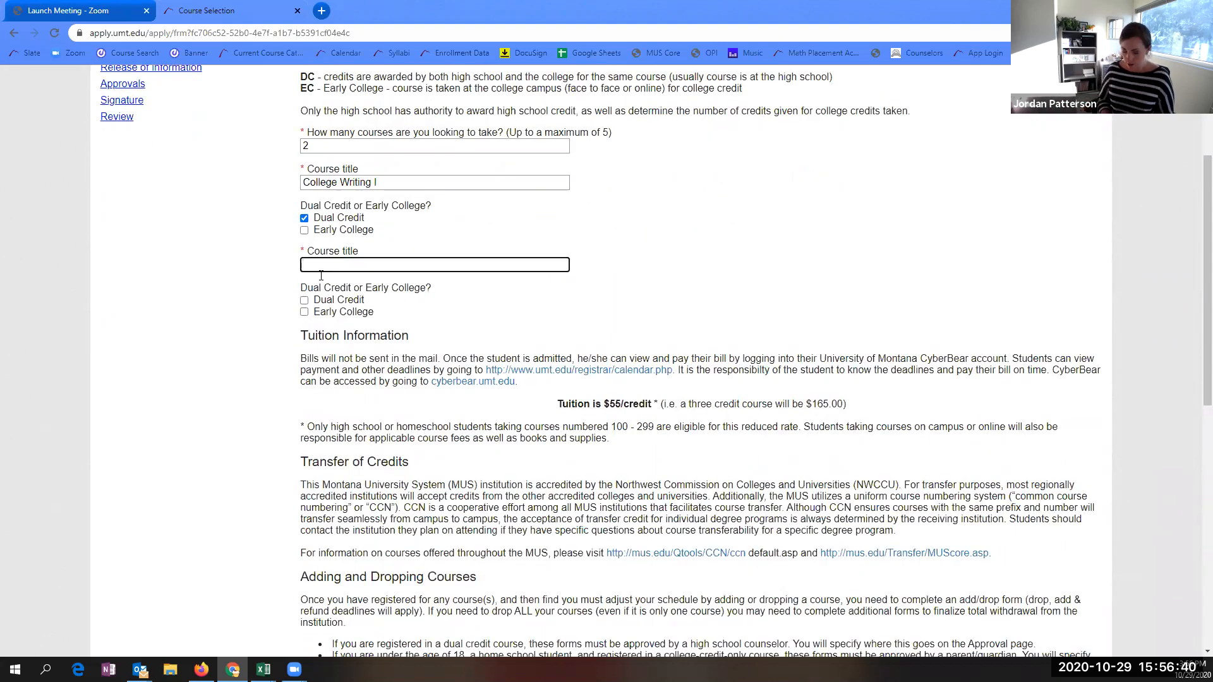
{"action": "type", "text": "Pro"}
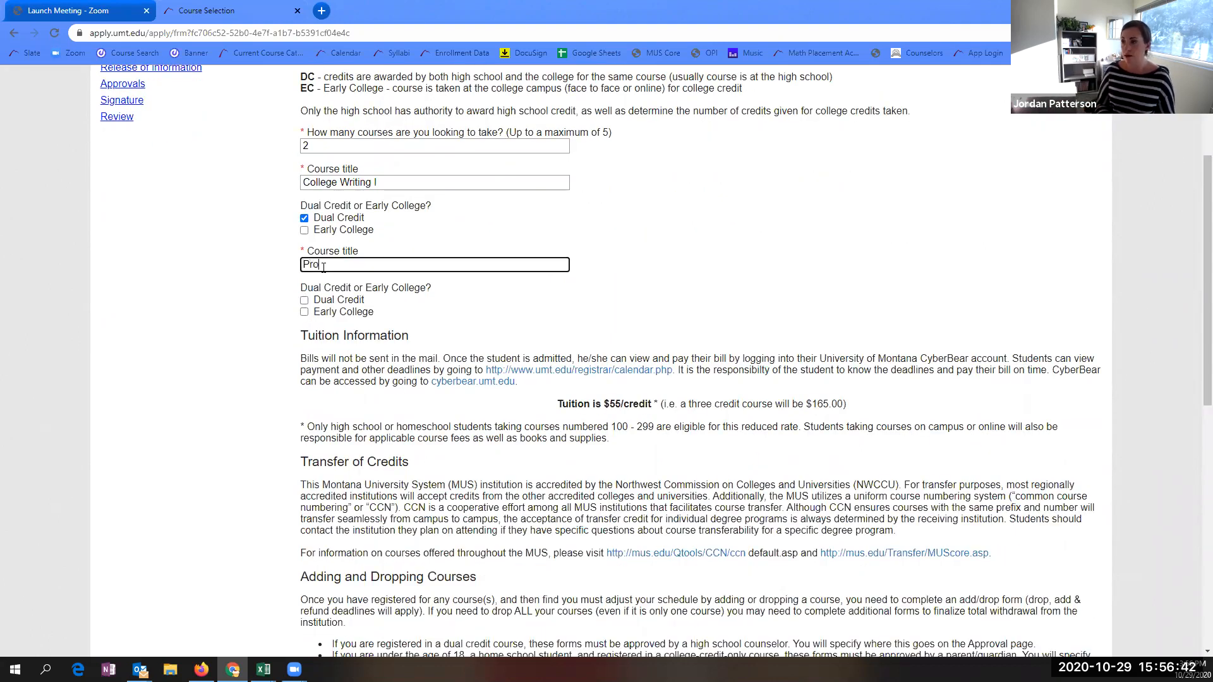
{"action": "type", "text": "bability and Li"}
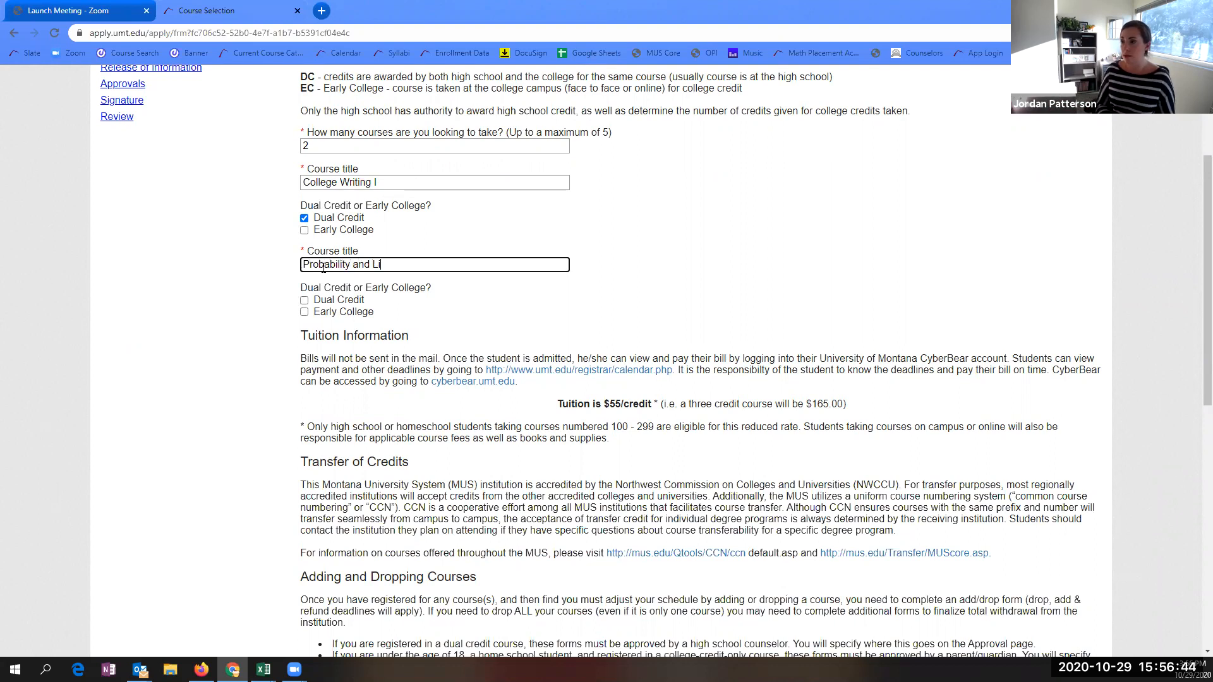
{"action": "type", "text": "near Math"}
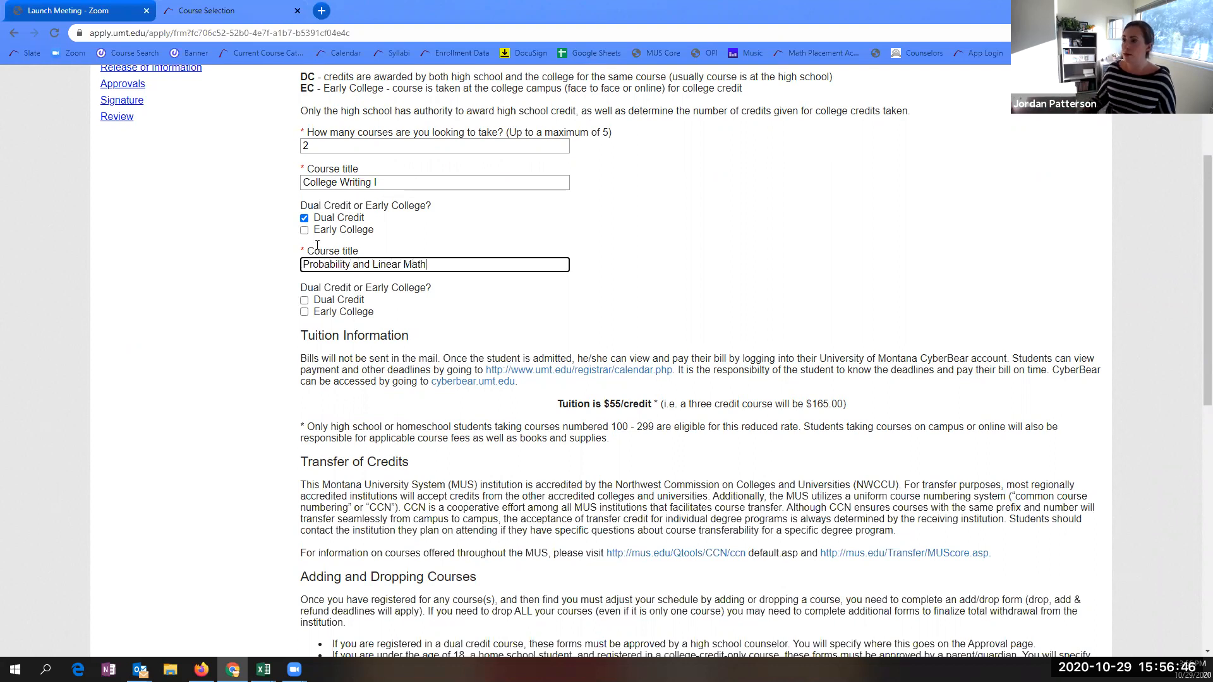
{"action": "type", "text": "M 115"}
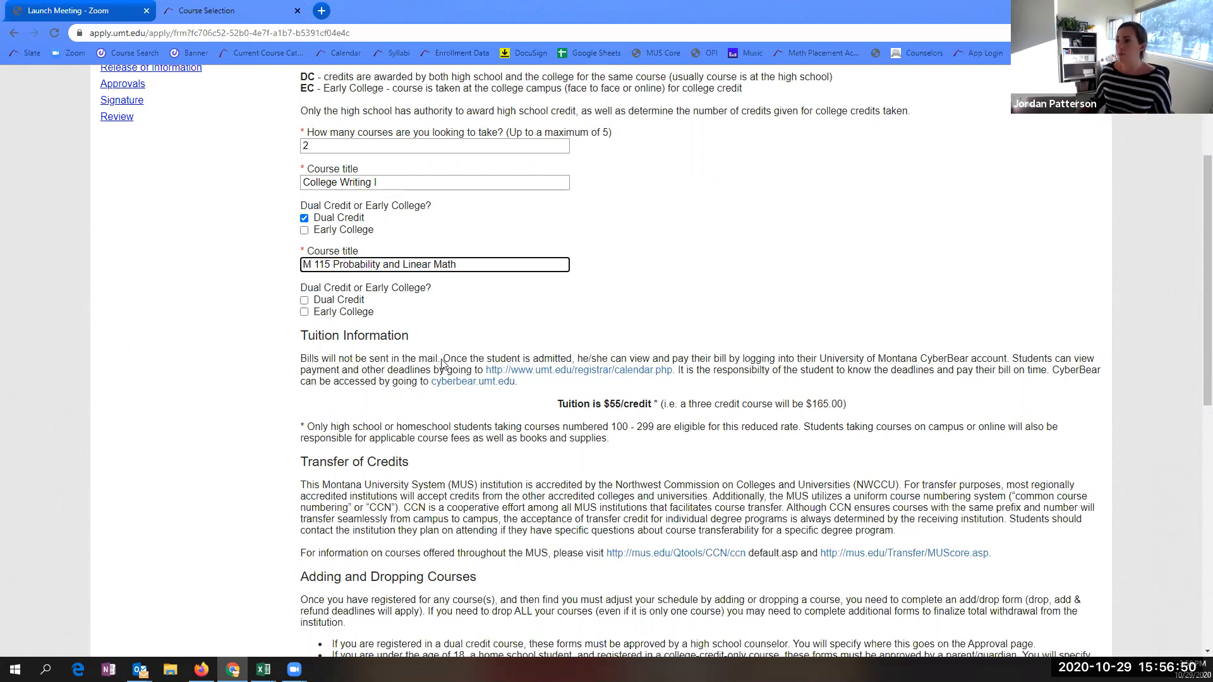
{"action": "left_click", "coordinate": [304, 300]}
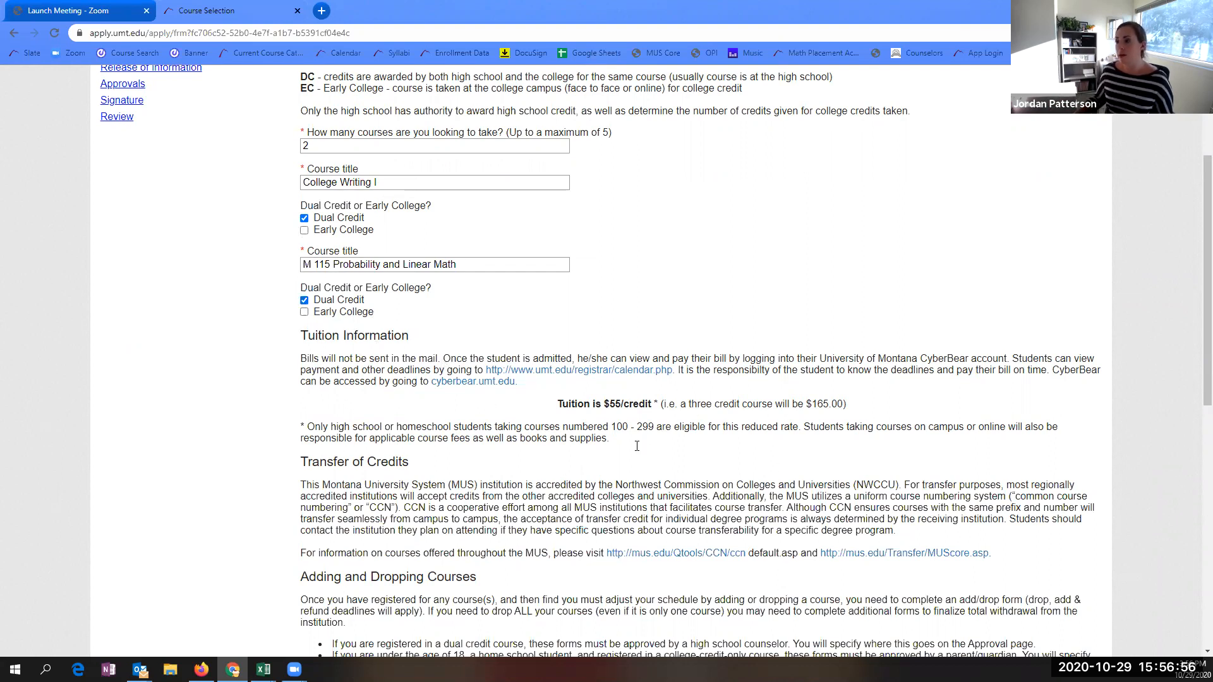
{"action": "scroll", "coordinate": [623, 467], "scroll_direction": "down", "scroll_amount": 3}
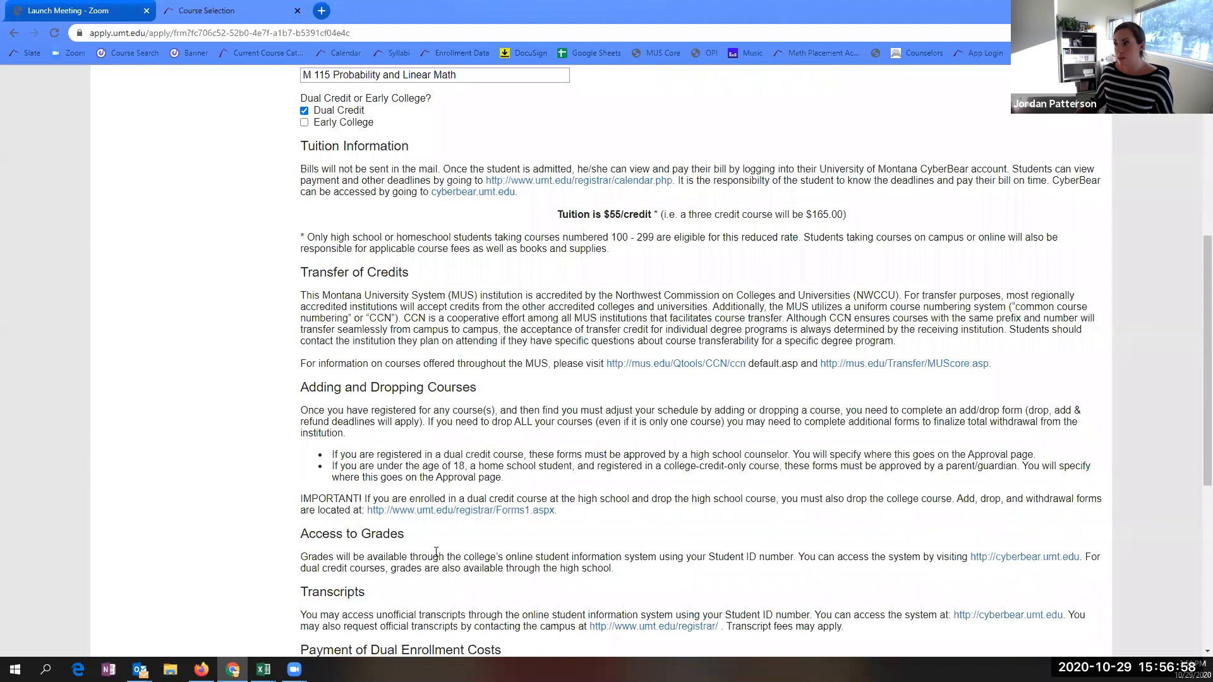
{"action": "scroll", "coordinate": [436, 553], "scroll_direction": "down", "scroll_amount": 5}
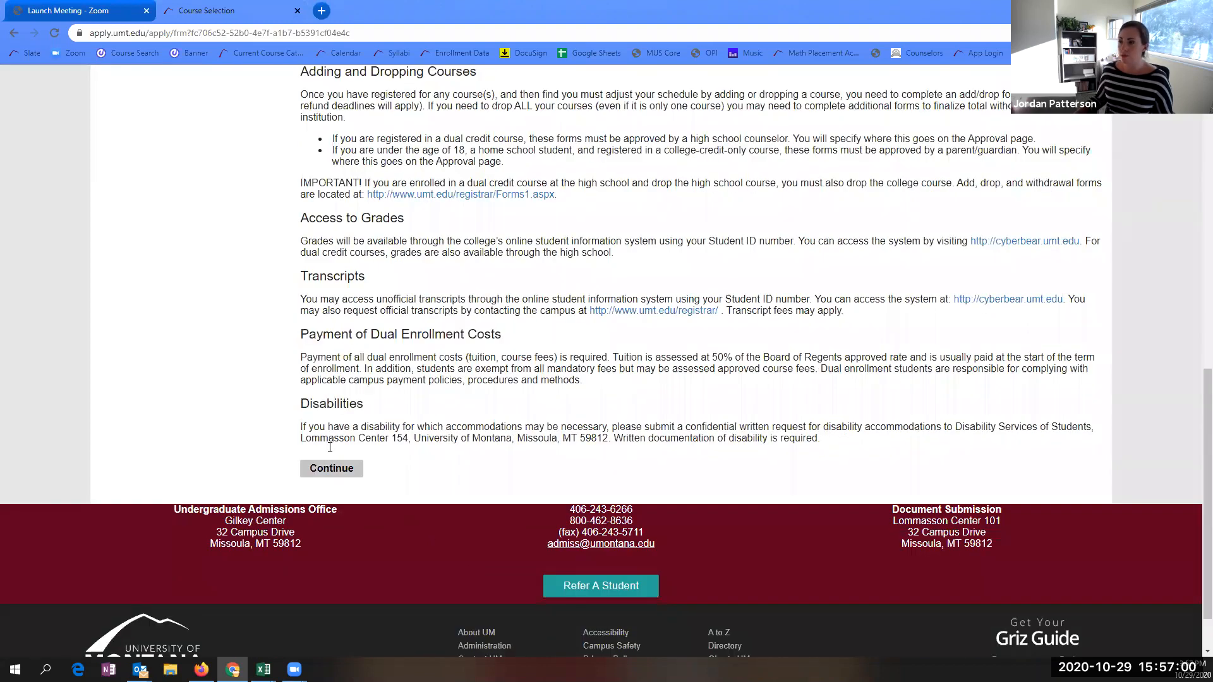
{"action": "left_click", "coordinate": [347, 474]}
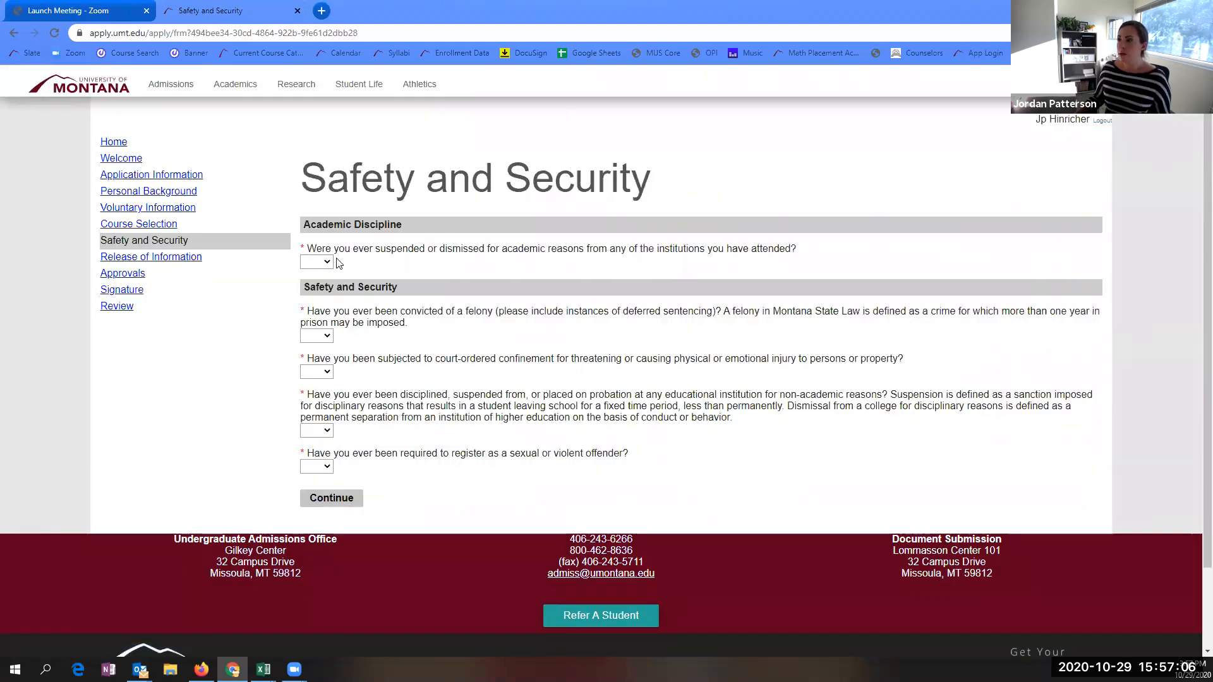
- Answer No to the academic suspension question after trying Yes to see the explanation box
{"action": "left_click", "coordinate": [325, 263]}
{"action": "left_click", "coordinate": [322, 287]}
{"action": "left_click", "coordinate": [326, 263]}
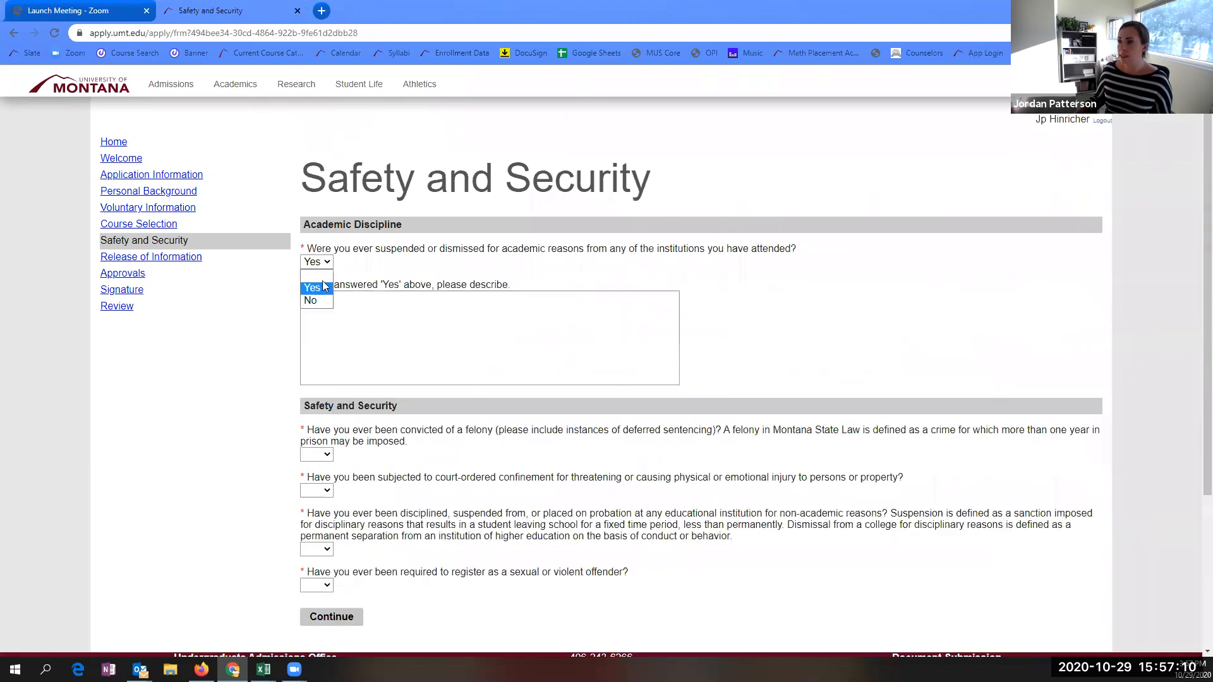
{"action": "left_click", "coordinate": [323, 302]}
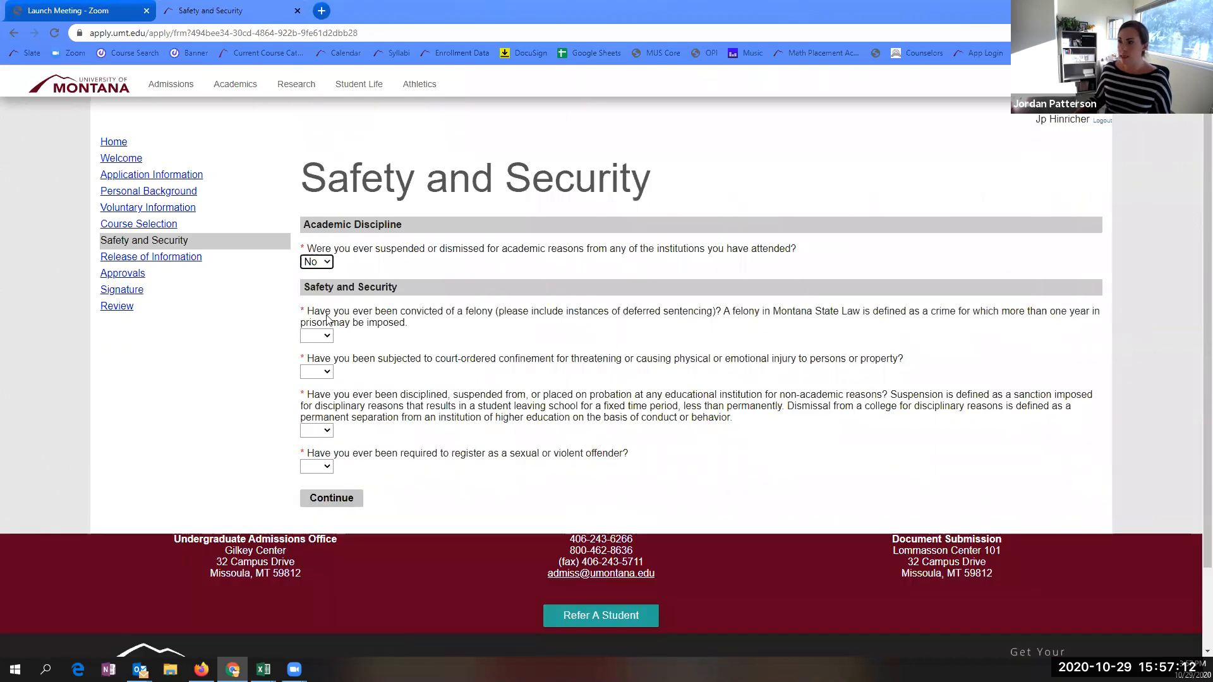
{"action": "left_click", "coordinate": [328, 264]}
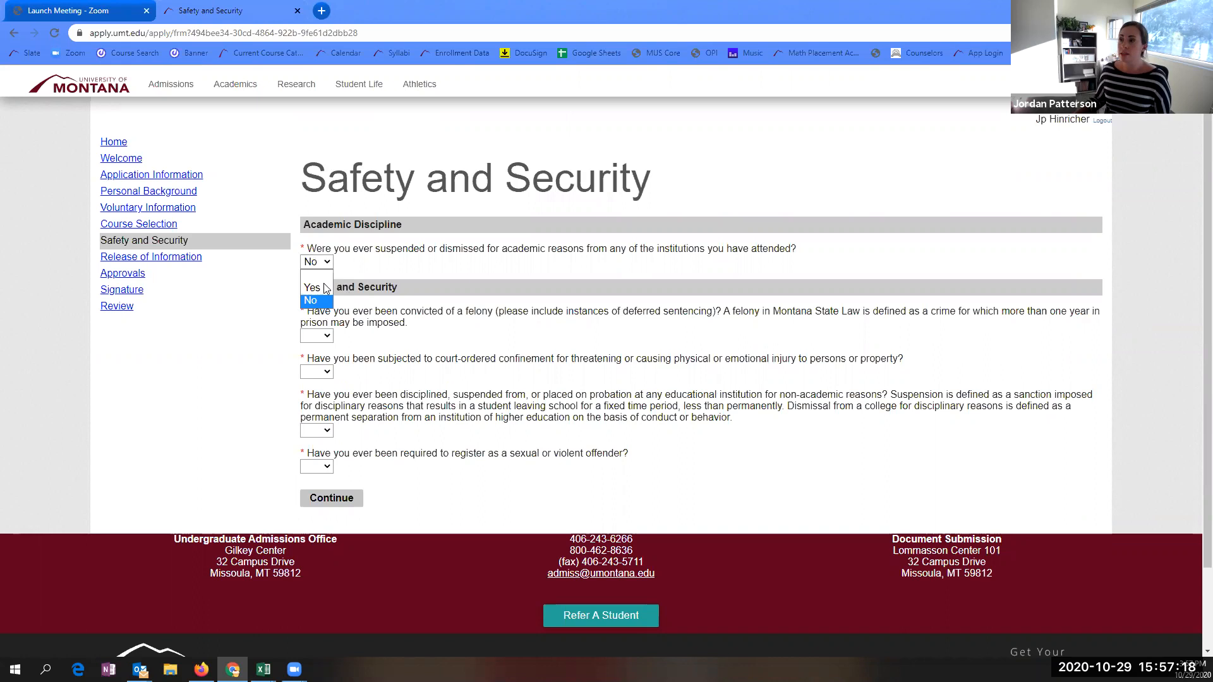
{"action": "left_click", "coordinate": [326, 288]}
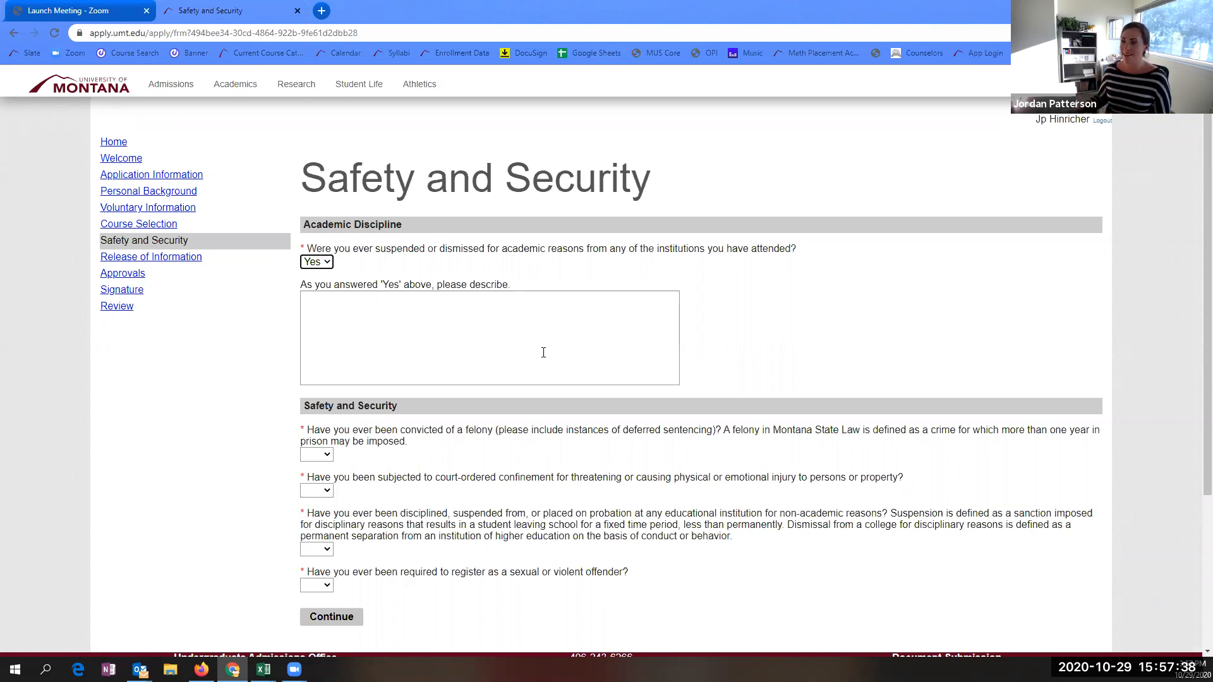
{"action": "left_click", "coordinate": [317, 261]}
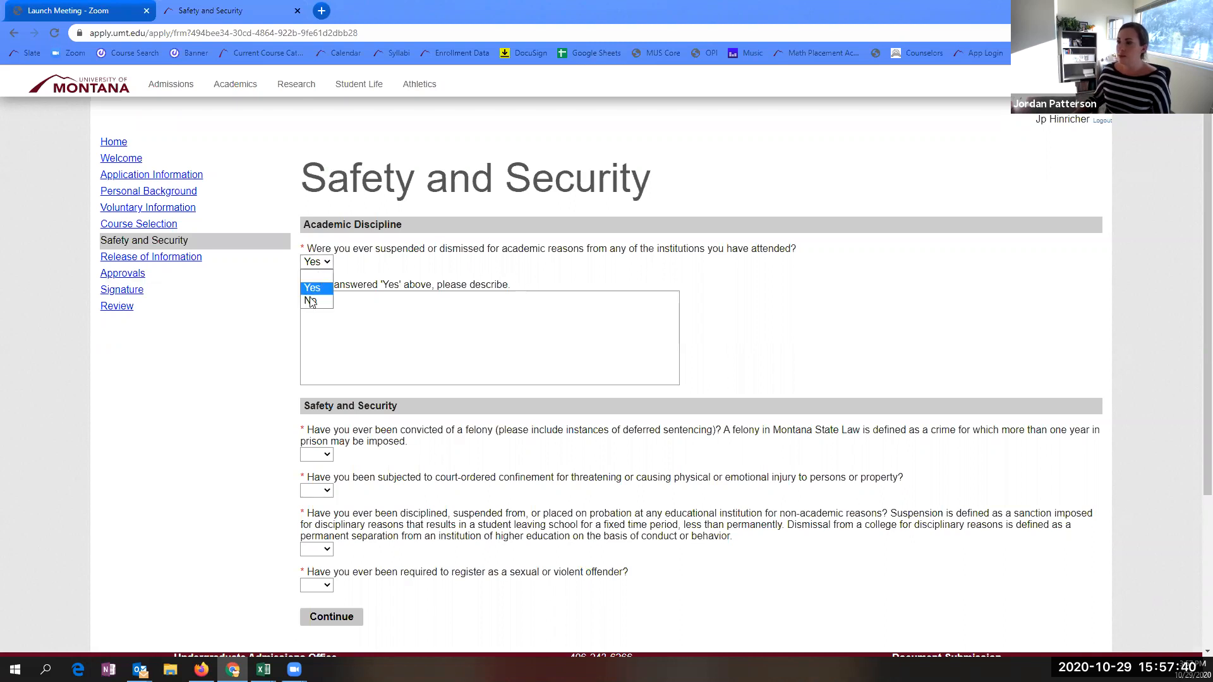
{"action": "left_click", "coordinate": [313, 301]}
- Answer No to the felony, confinement, disciplinary and offender registration questions, then submit
{"action": "left_click", "coordinate": [315, 336]}
{"action": "left_click", "coordinate": [317, 372]}
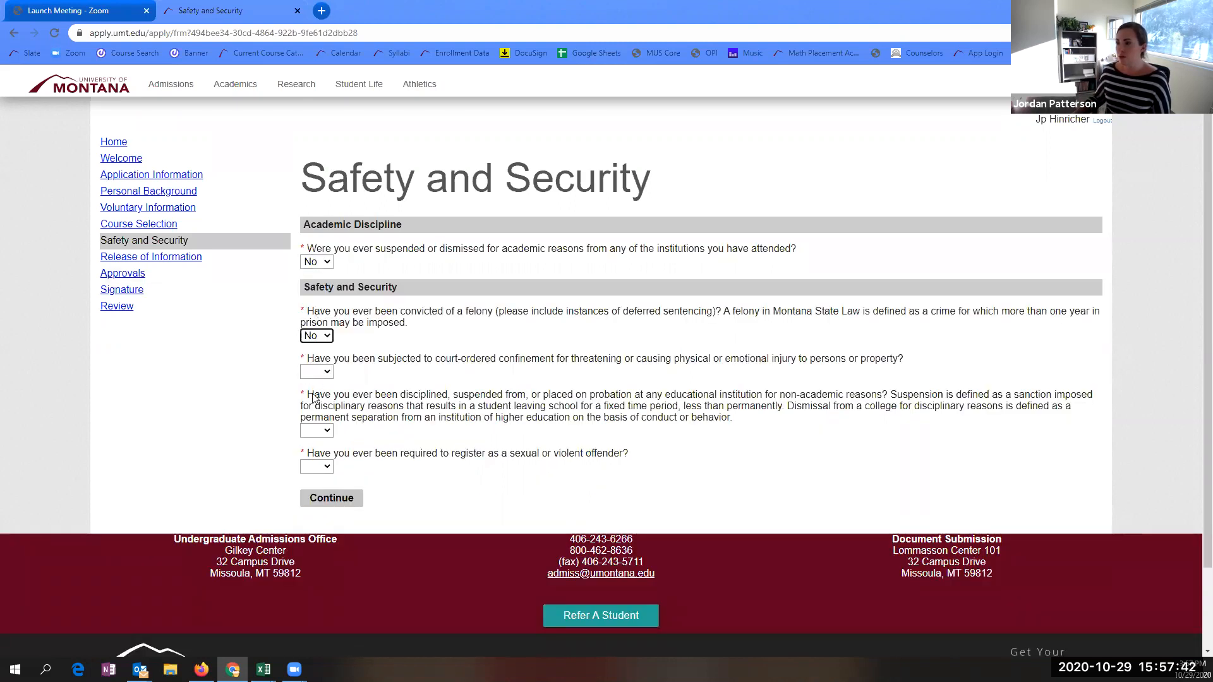
{"action": "left_click", "coordinate": [318, 372]}
{"action": "left_click", "coordinate": [316, 409]}
{"action": "left_click", "coordinate": [318, 430]}
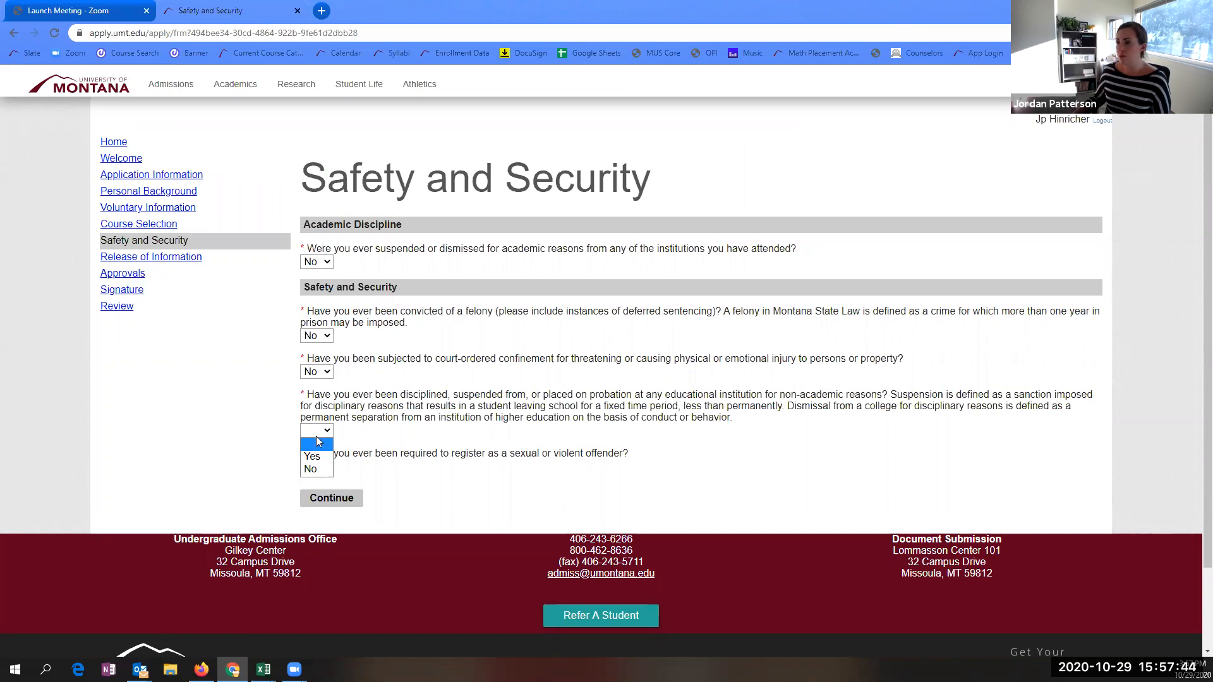
{"action": "left_click", "coordinate": [322, 469]}
{"action": "left_click", "coordinate": [316, 466]}
{"action": "left_click", "coordinate": [325, 504]}
{"action": "left_click", "coordinate": [326, 503]}
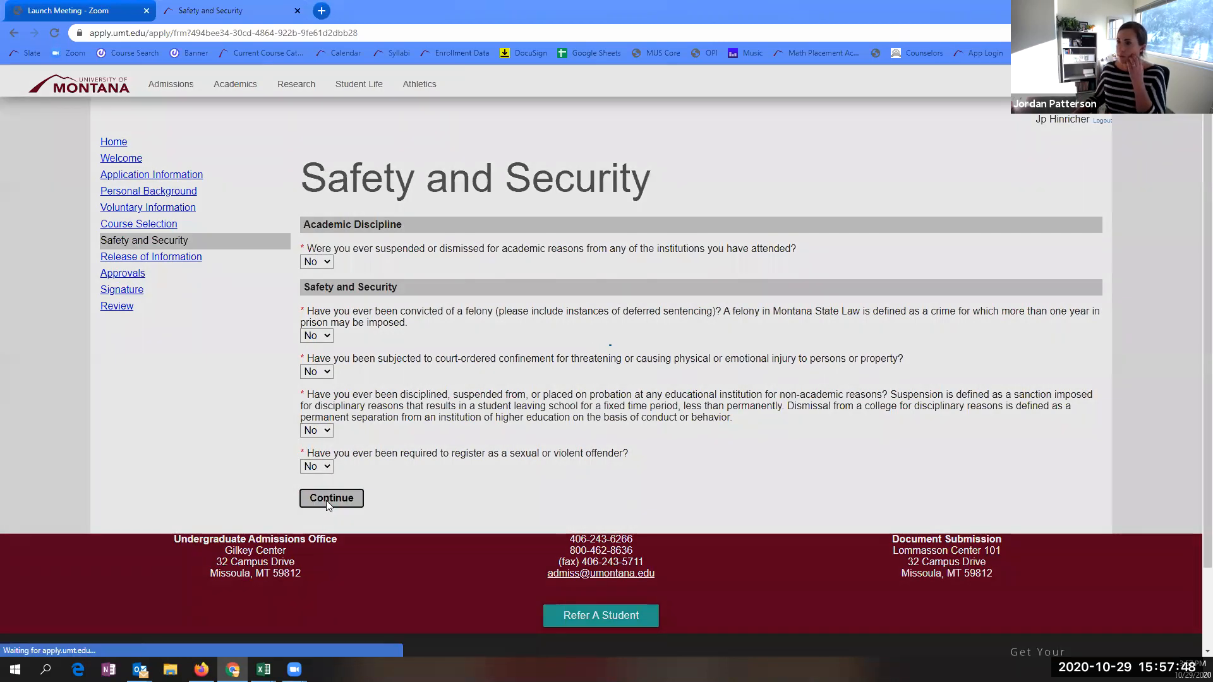
- Skip the Release of Information page with all fields left blank
{"action": "scroll", "coordinate": [531, 429], "scroll_direction": "down", "scroll_amount": 2}
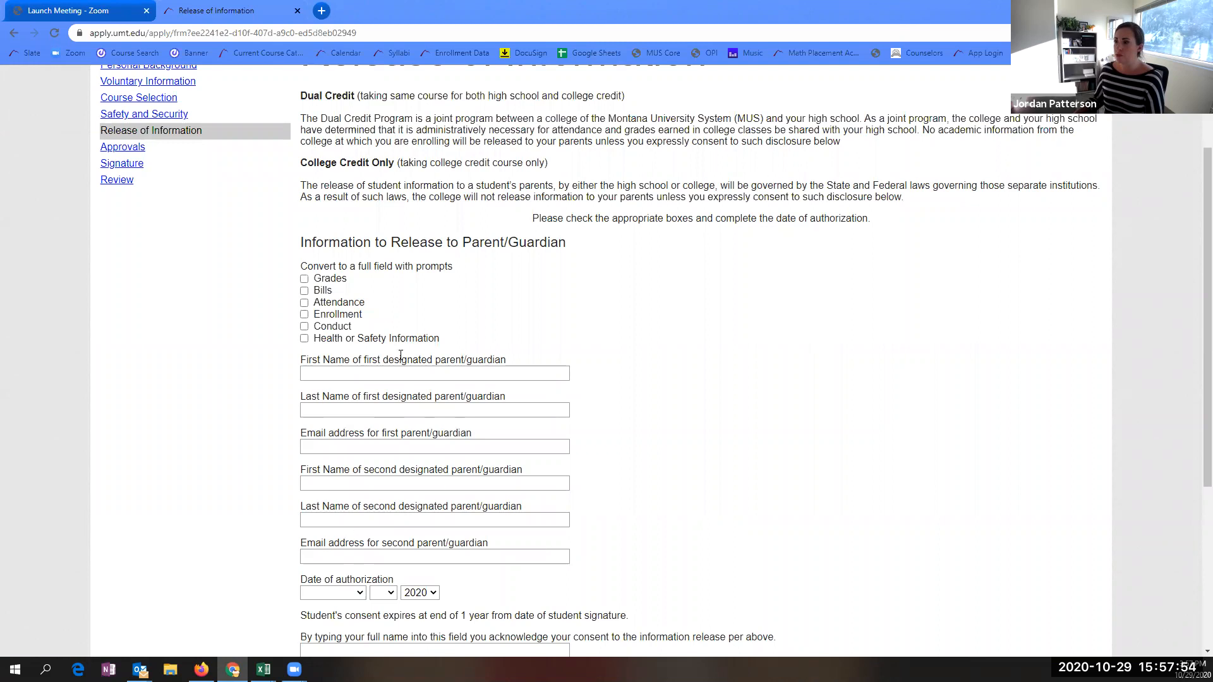
{"action": "scroll", "coordinate": [341, 353], "scroll_direction": "down", "scroll_amount": 2}
{"action": "scroll", "coordinate": [316, 351], "scroll_direction": "up", "scroll_amount": 4}
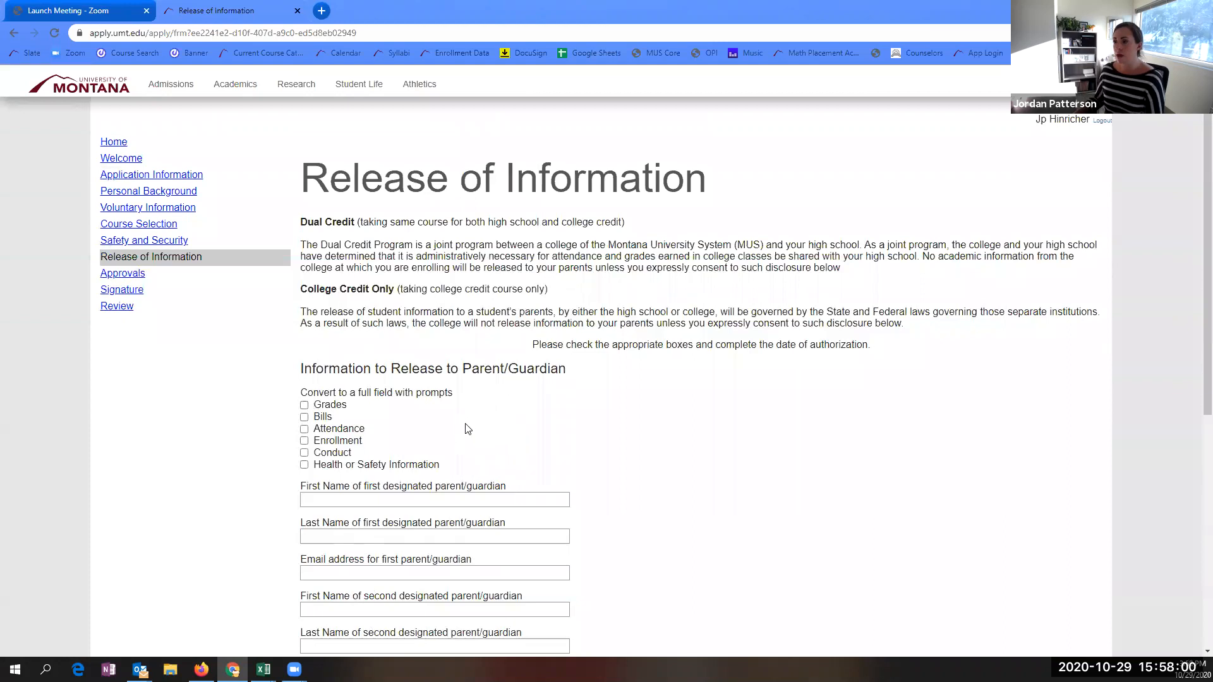
{"action": "scroll", "coordinate": [442, 379], "scroll_direction": "down", "scroll_amount": 1}
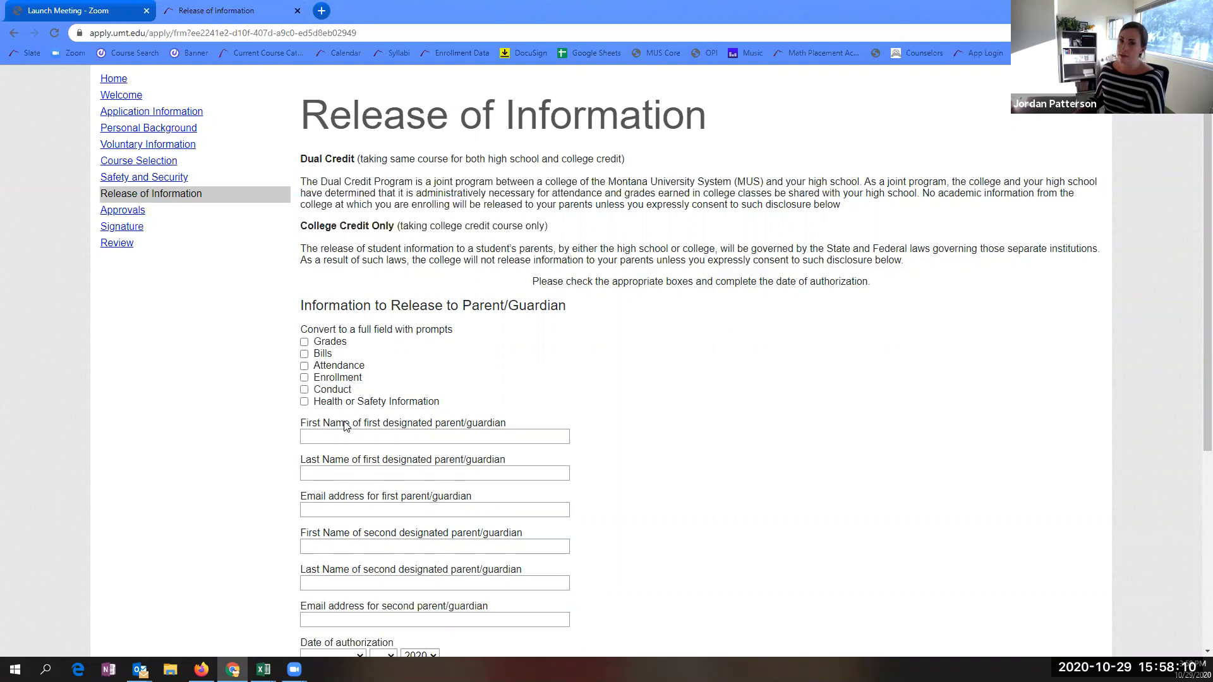
{"action": "scroll", "coordinate": [642, 492], "scroll_direction": "down", "scroll_amount": 3}
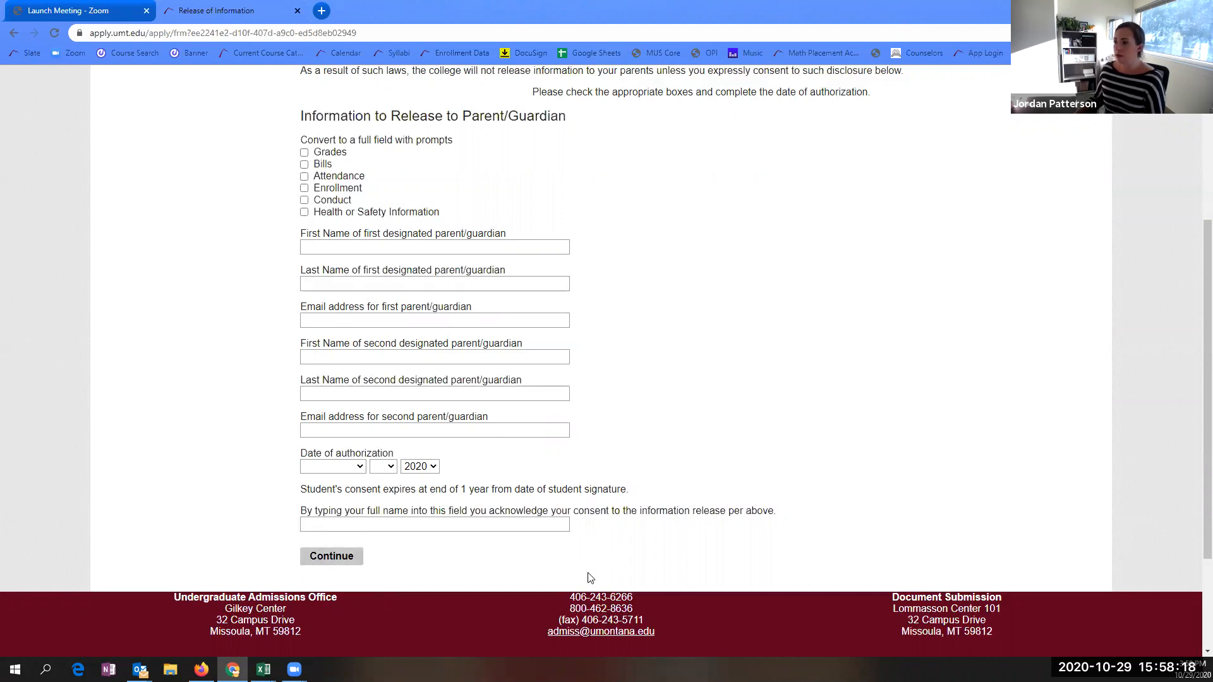
{"action": "left_click", "coordinate": [337, 558]}
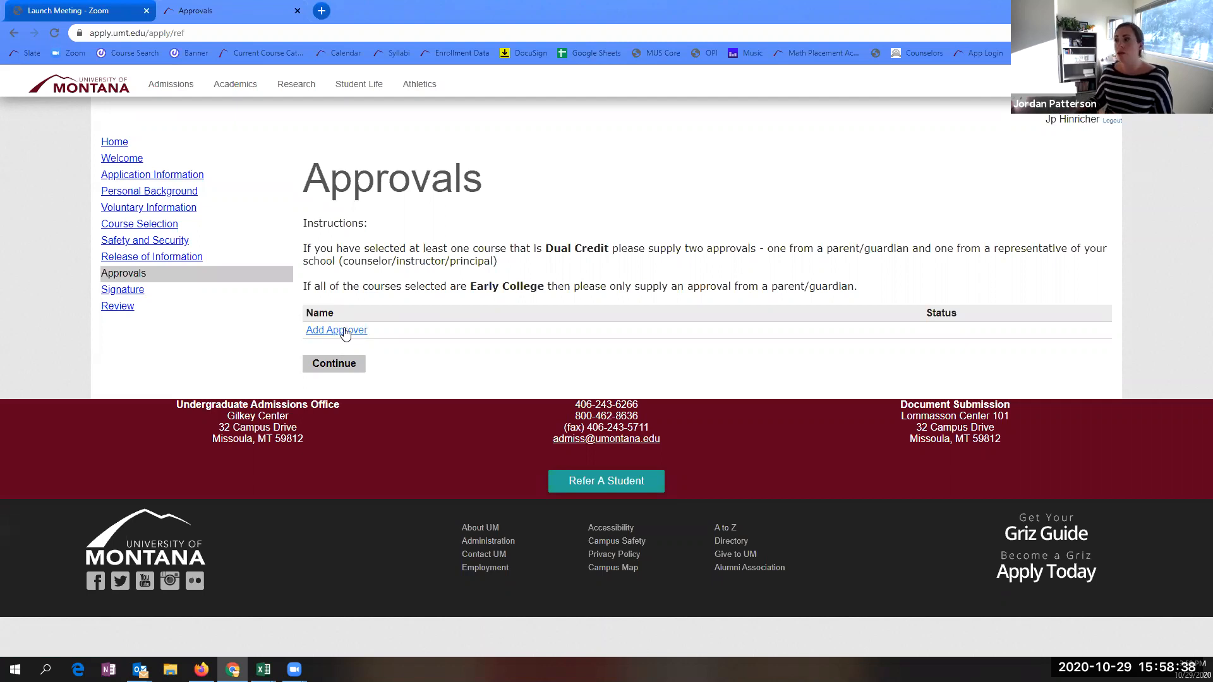
- Add a Parent/Guardian approver from a saved contact, organization UM, with the e-mail address corrected
{"action": "left_click", "coordinate": [347, 331]}
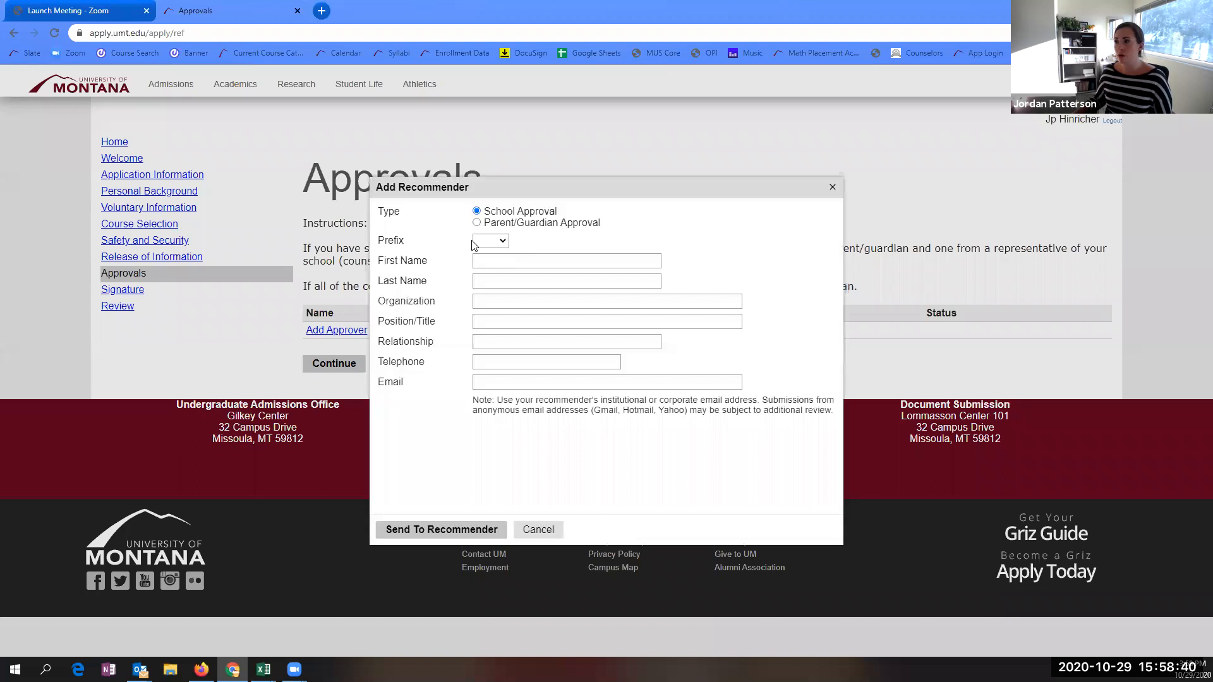
{"action": "left_click", "coordinate": [477, 223]}
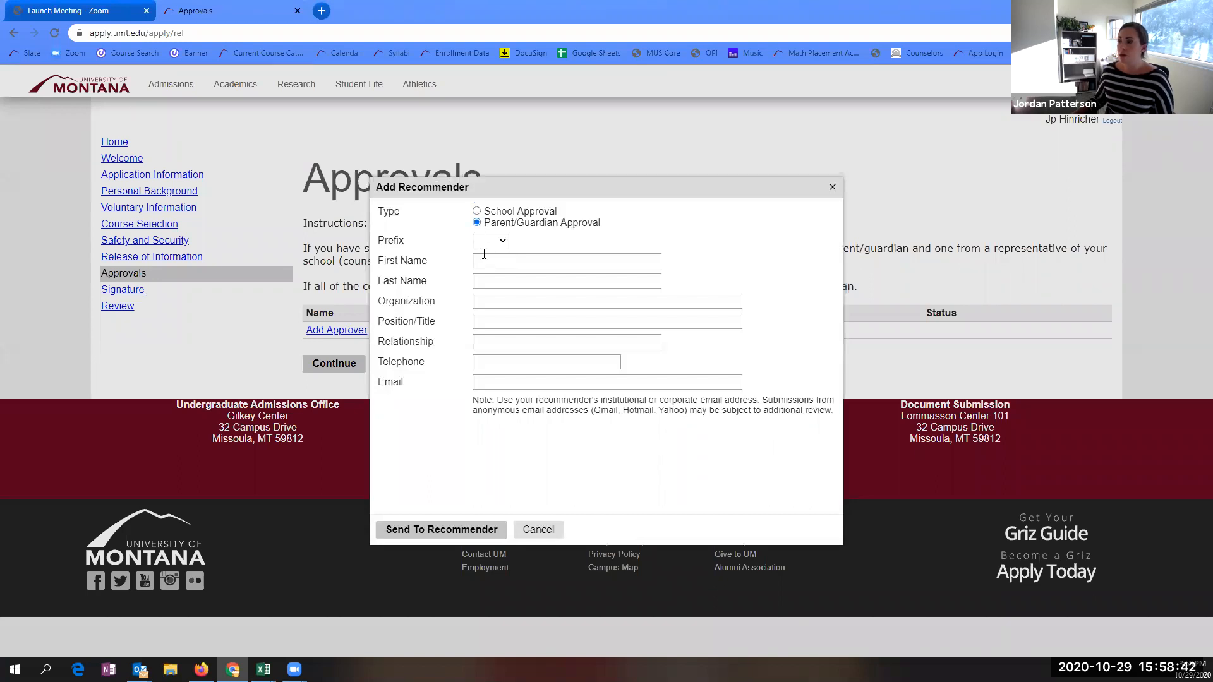
{"action": "left_click", "coordinate": [485, 259]}
{"action": "type", "text": "Katie"}
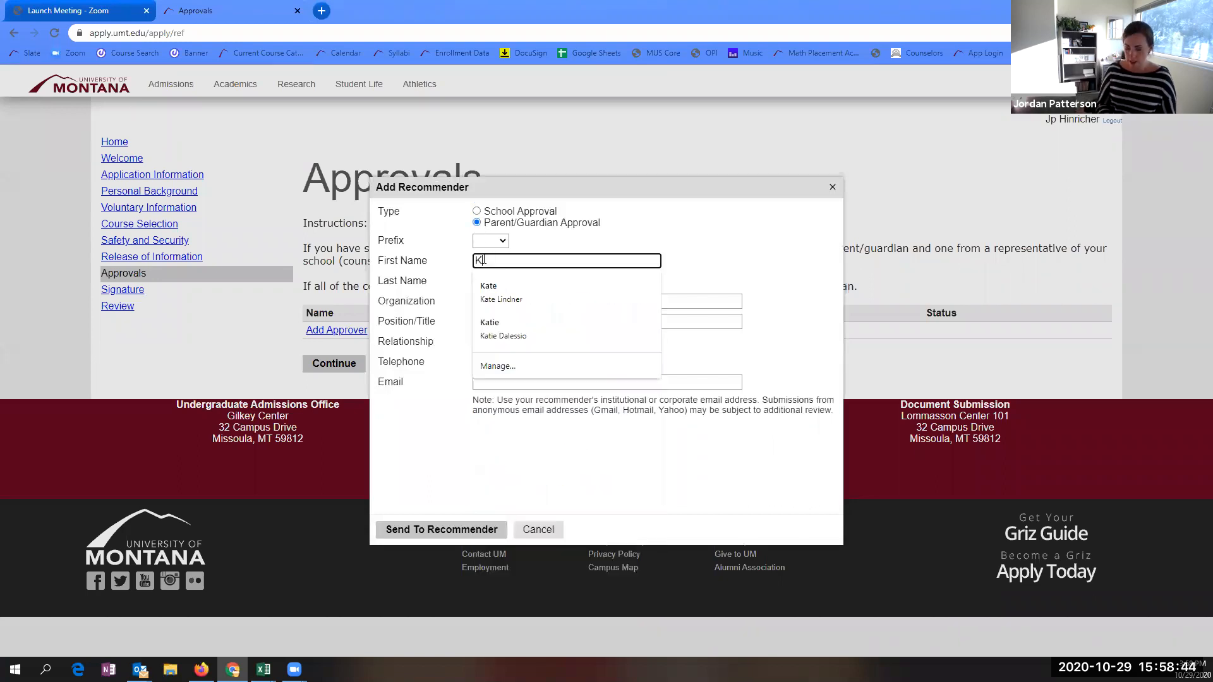
{"action": "left_click", "coordinate": [496, 329]}
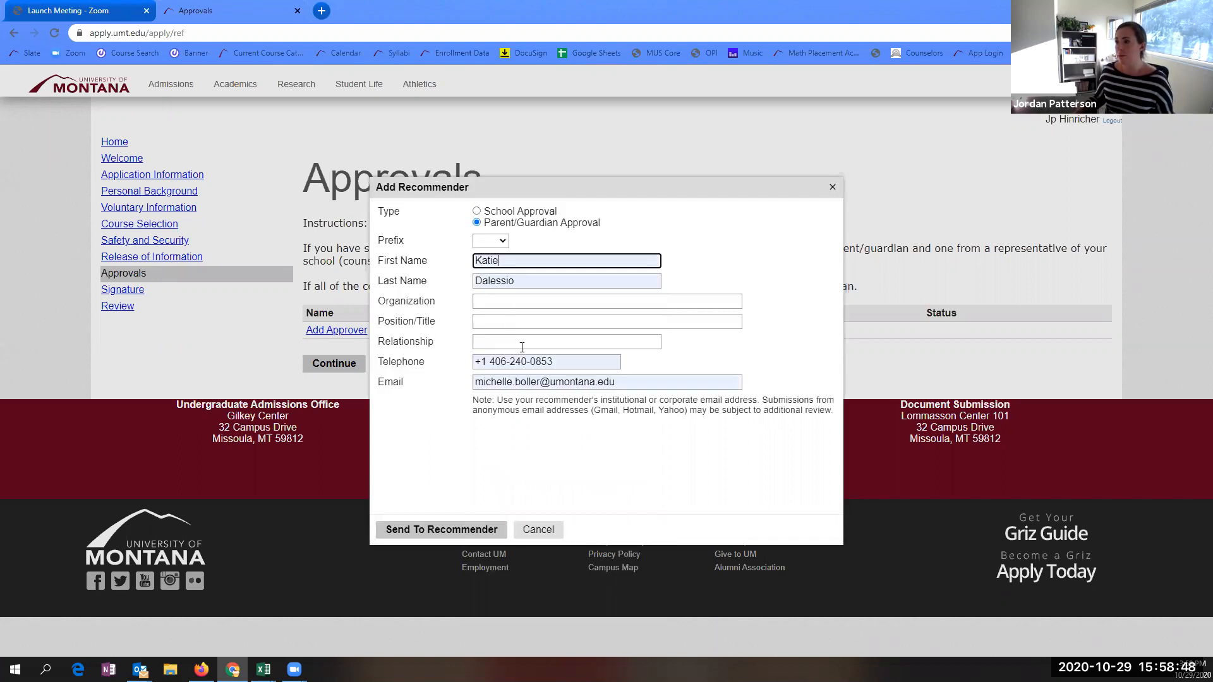
{"action": "left_click", "coordinate": [493, 306]}
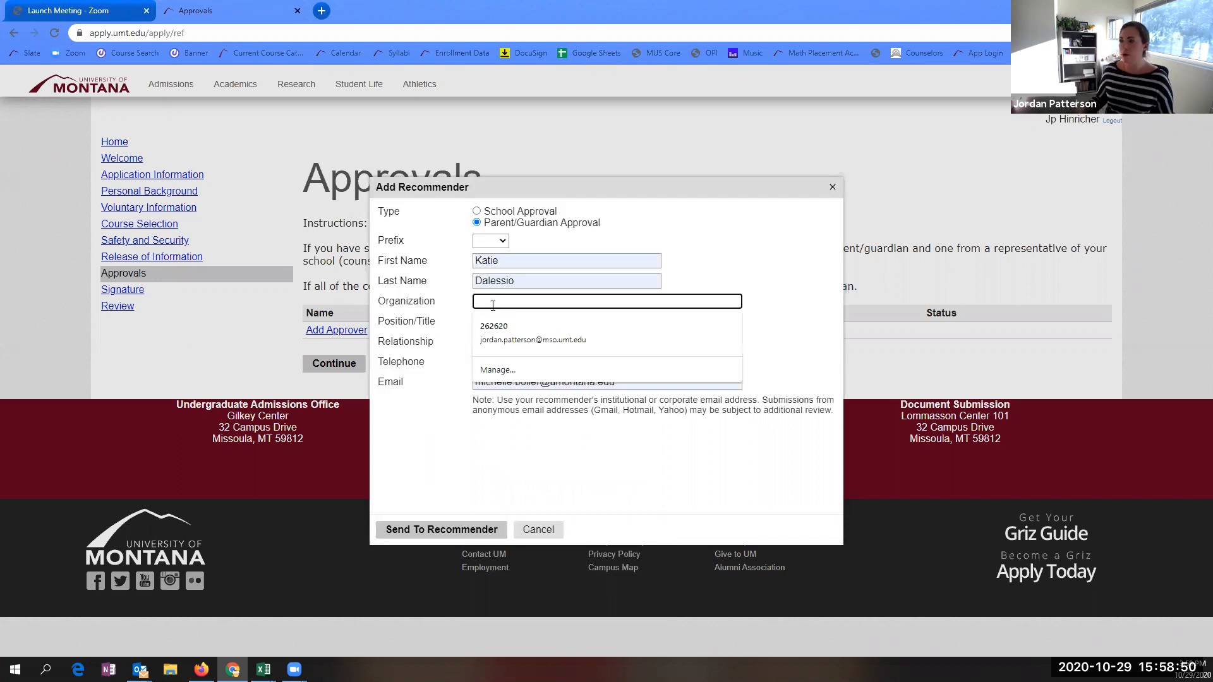
{"action": "type", "text": "UM"}
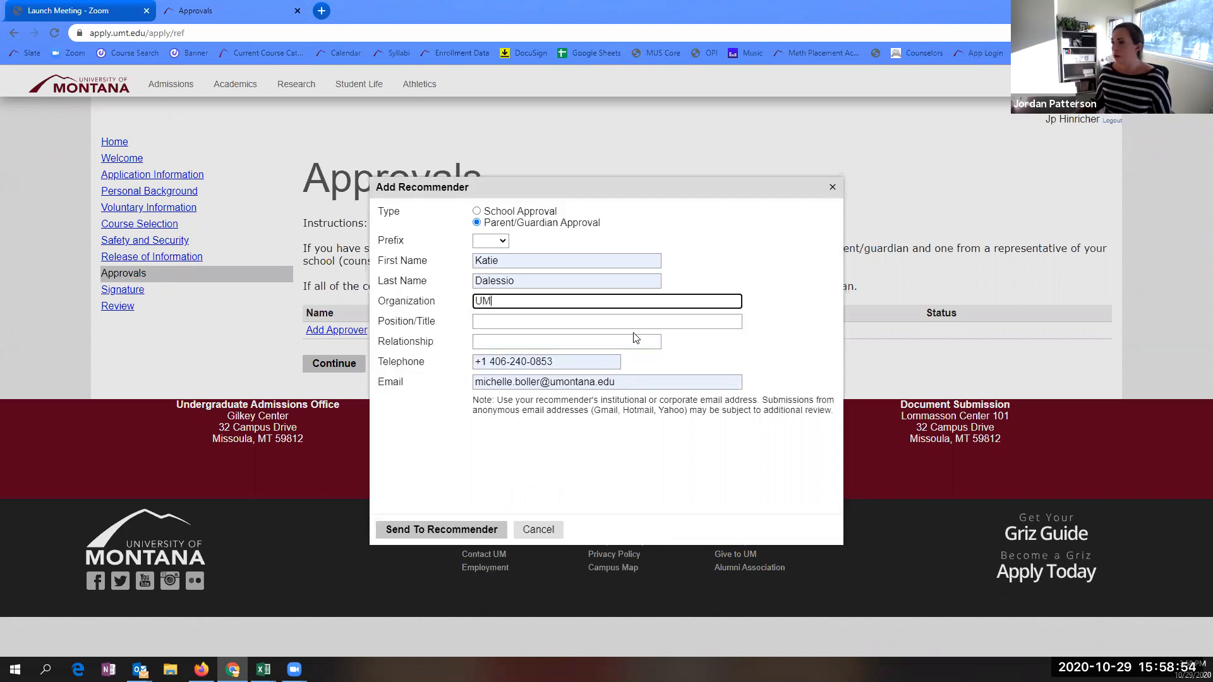
{"action": "left_click", "coordinate": [538, 381]}
{"action": "left_click_drag", "start_coordinate": [541, 381], "coordinate": [423, 381]}
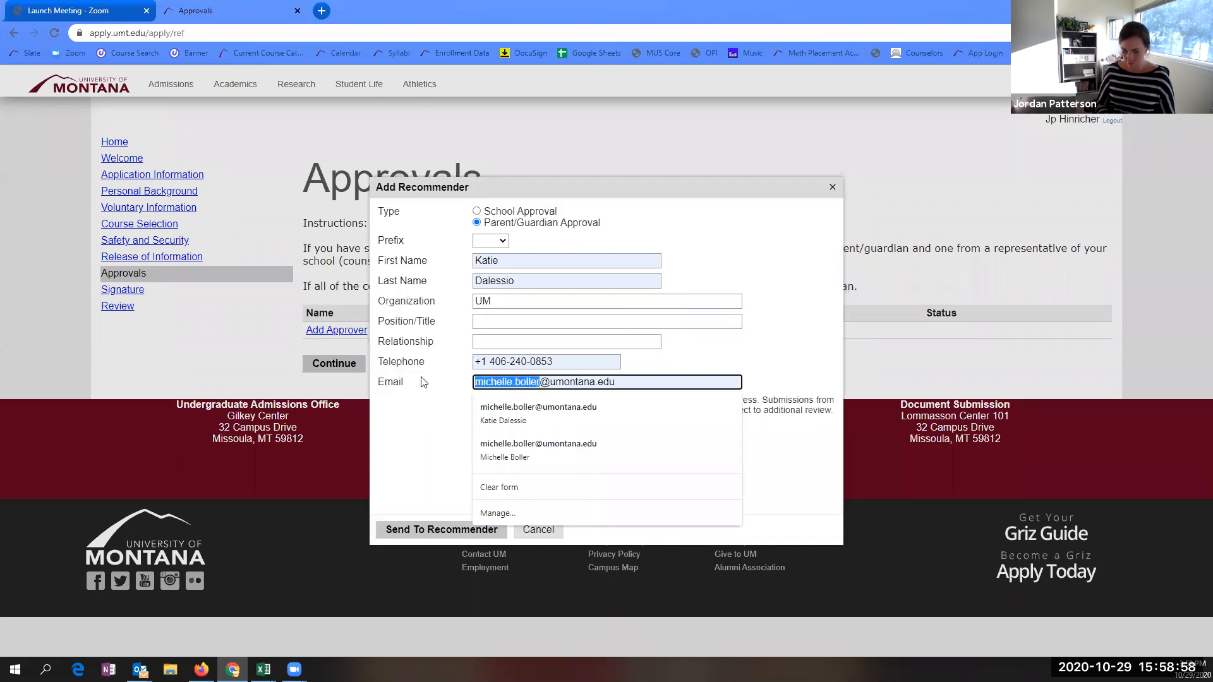
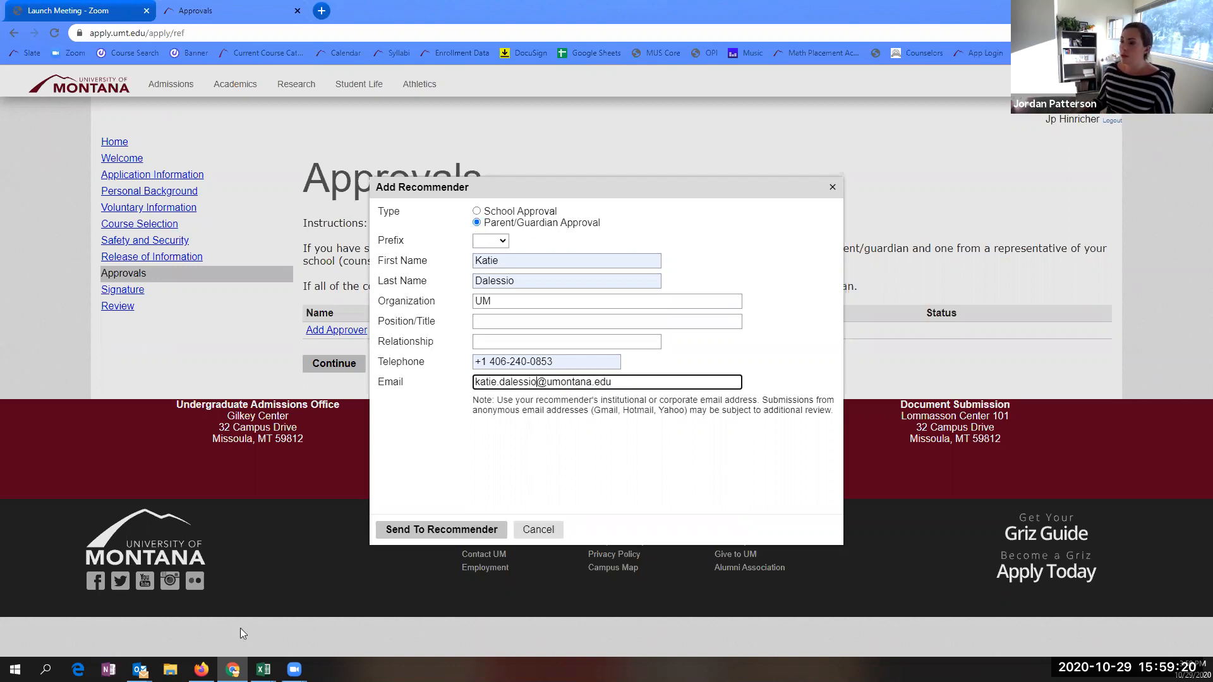
- Fill in relationship Mom and send the parent approval request
{"action": "left_click", "coordinate": [446, 531]}
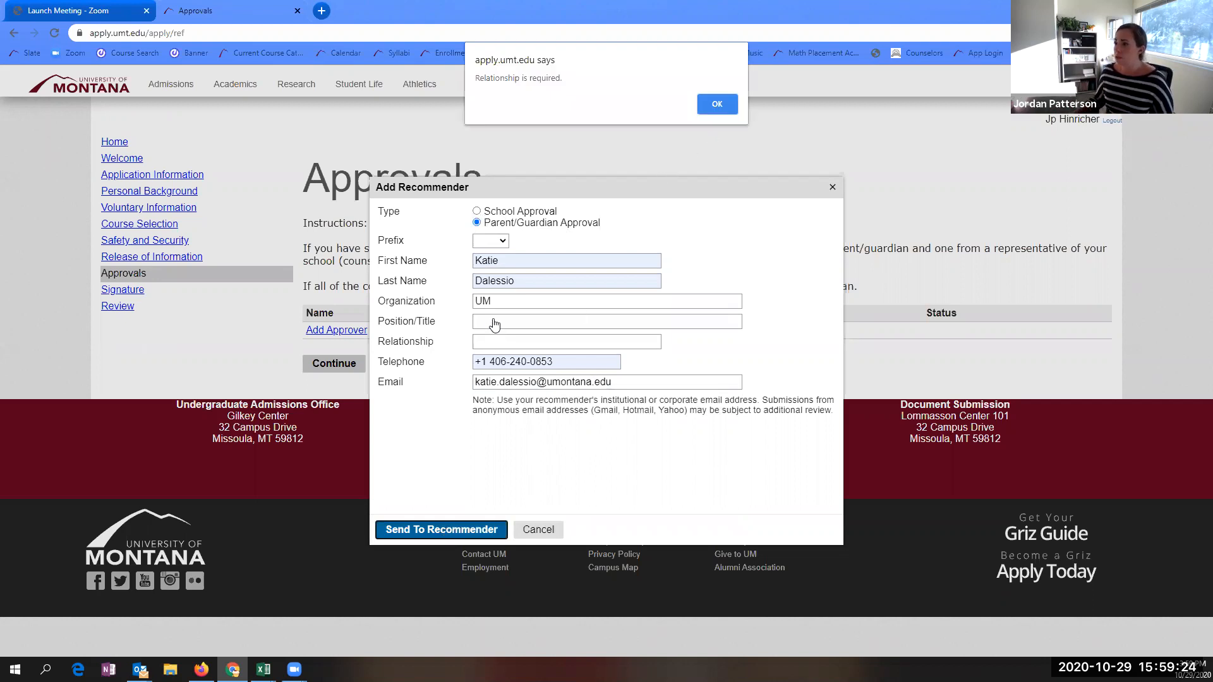
{"action": "left_click", "coordinate": [724, 101]}
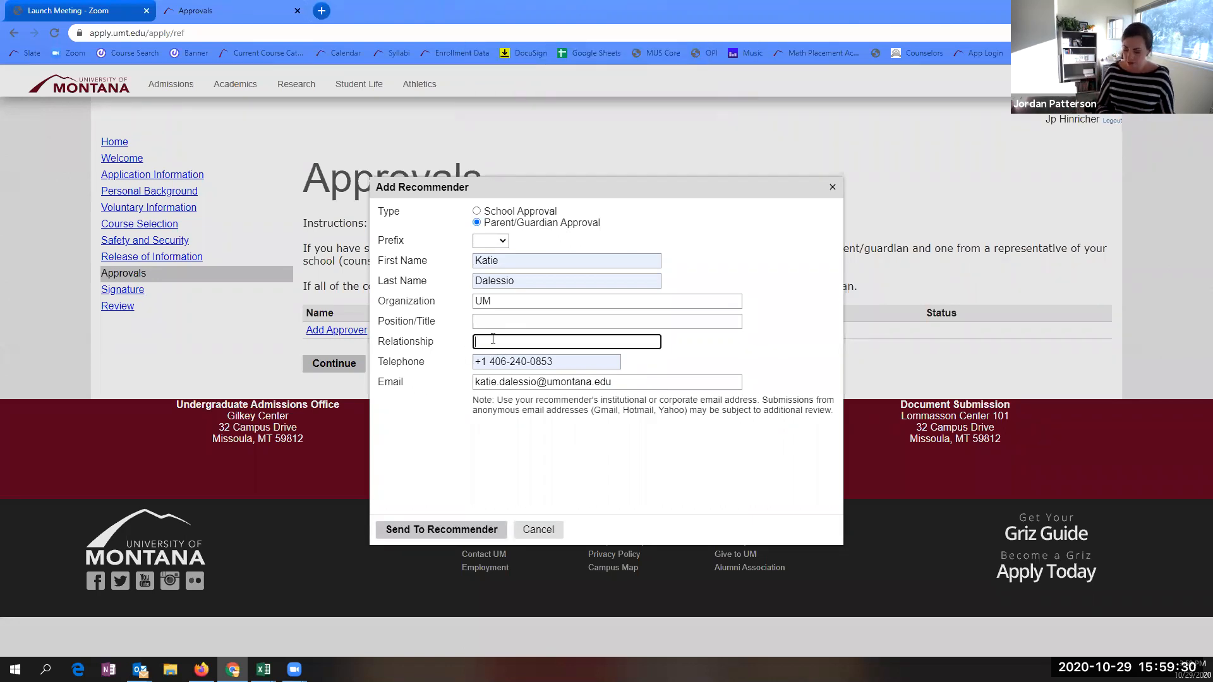
{"action": "type", "text": "Mo"}
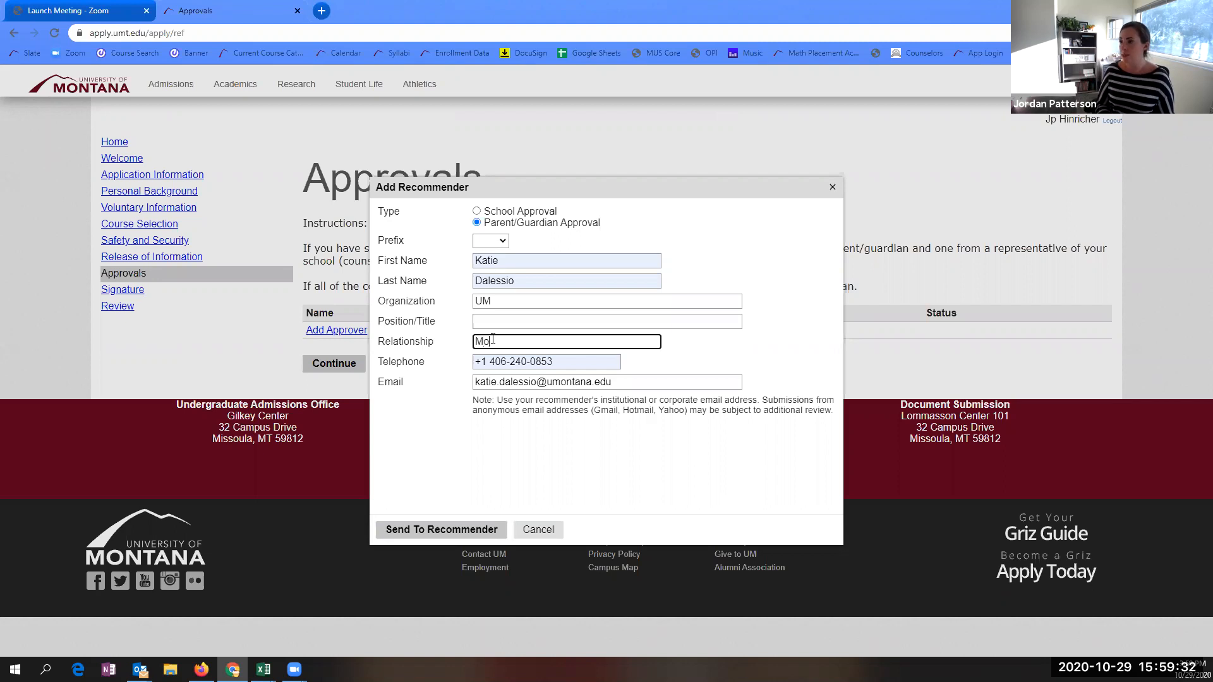
{"action": "type", "text": "m"}
{"action": "left_click", "coordinate": [460, 531]}
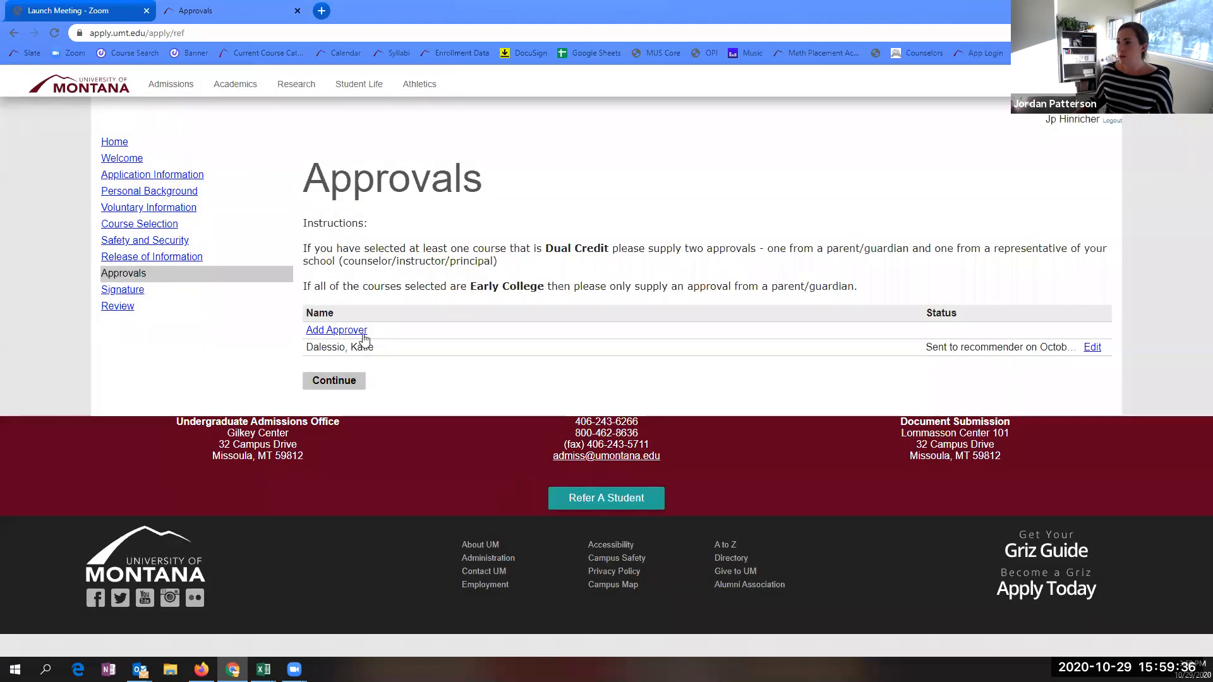
- Send a School Approval request to the saved counselor contact with organization UM DE and relationship Counselor
{"action": "left_click", "coordinate": [328, 332]}
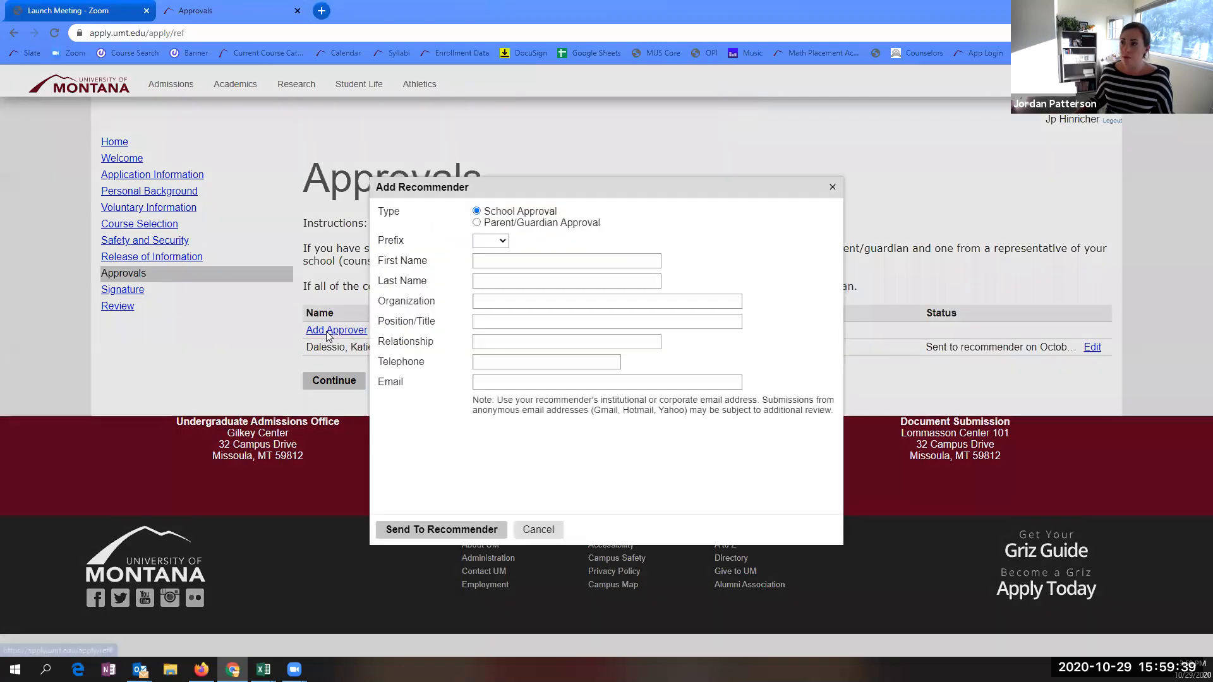
{"action": "left_click", "coordinate": [489, 262]}
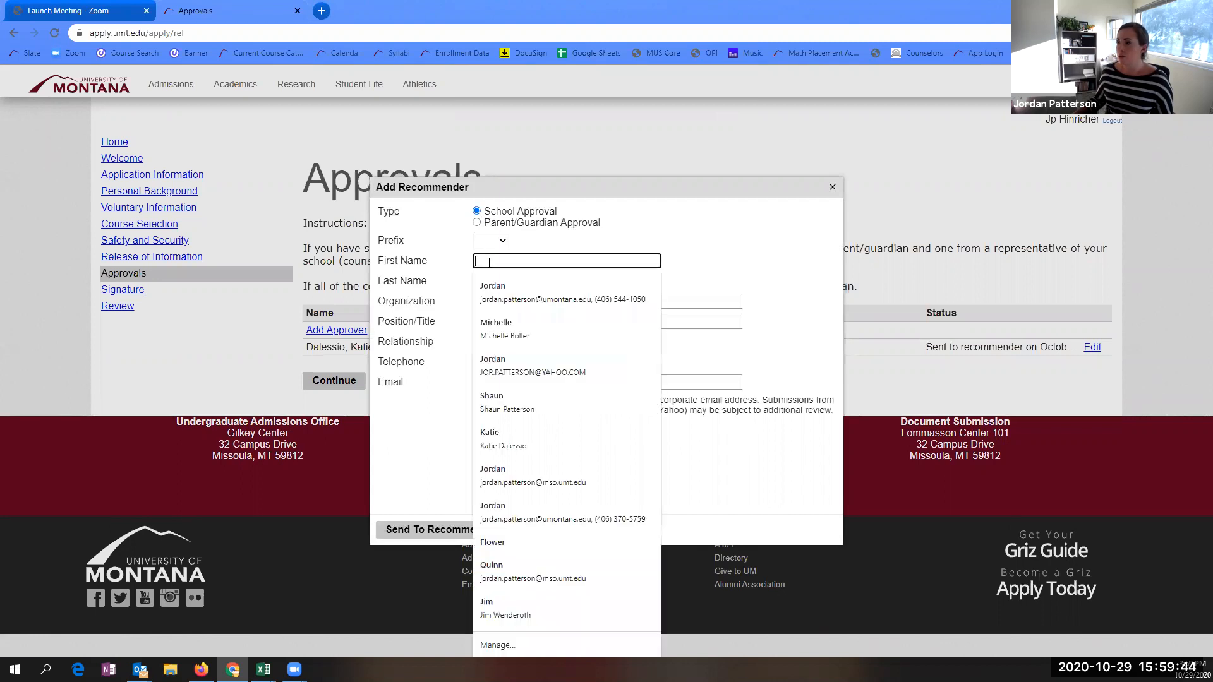
{"action": "left_click", "coordinate": [499, 299]}
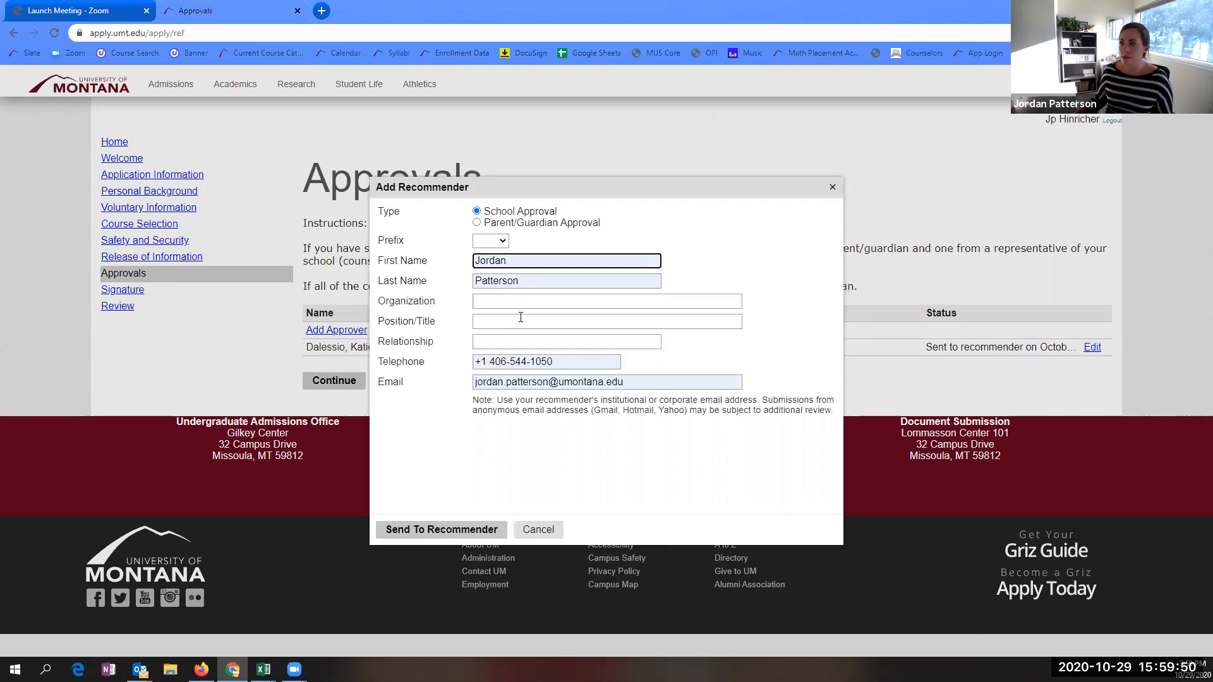
{"action": "left_click", "coordinate": [485, 302]}
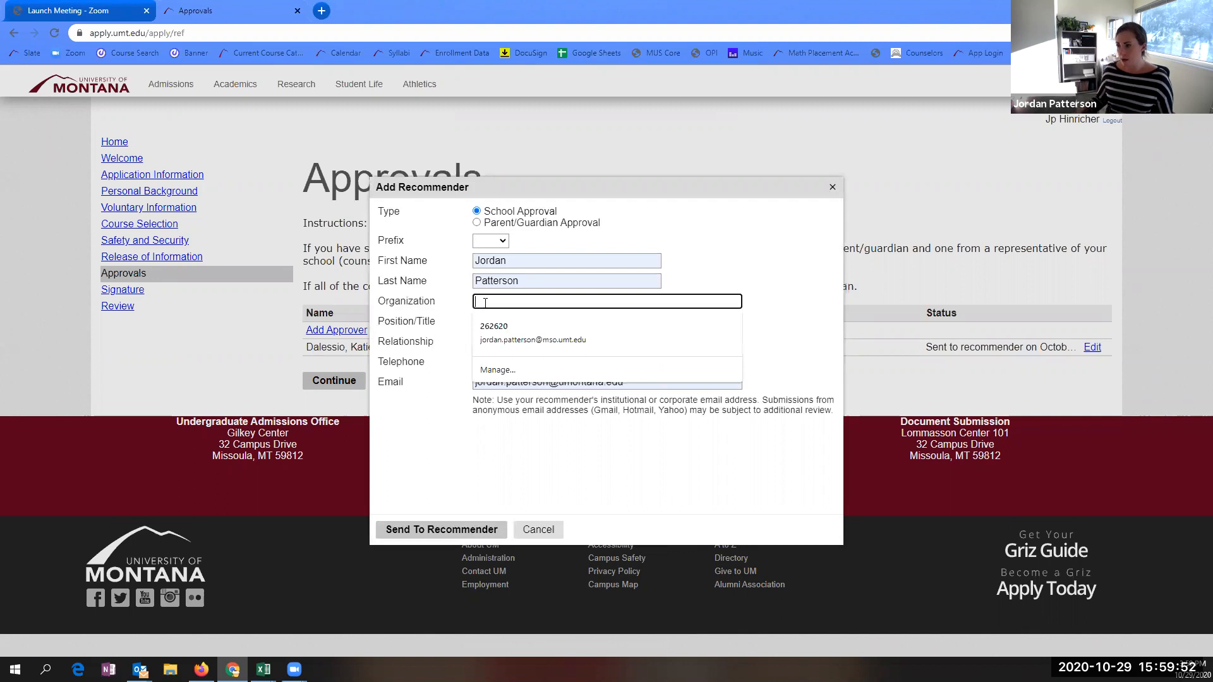
{"action": "type", "text": "UM DE"}
{"action": "left_click", "coordinate": [562, 363]}
{"action": "left_click", "coordinate": [491, 341]}
{"action": "type", "text": "Counselor"}
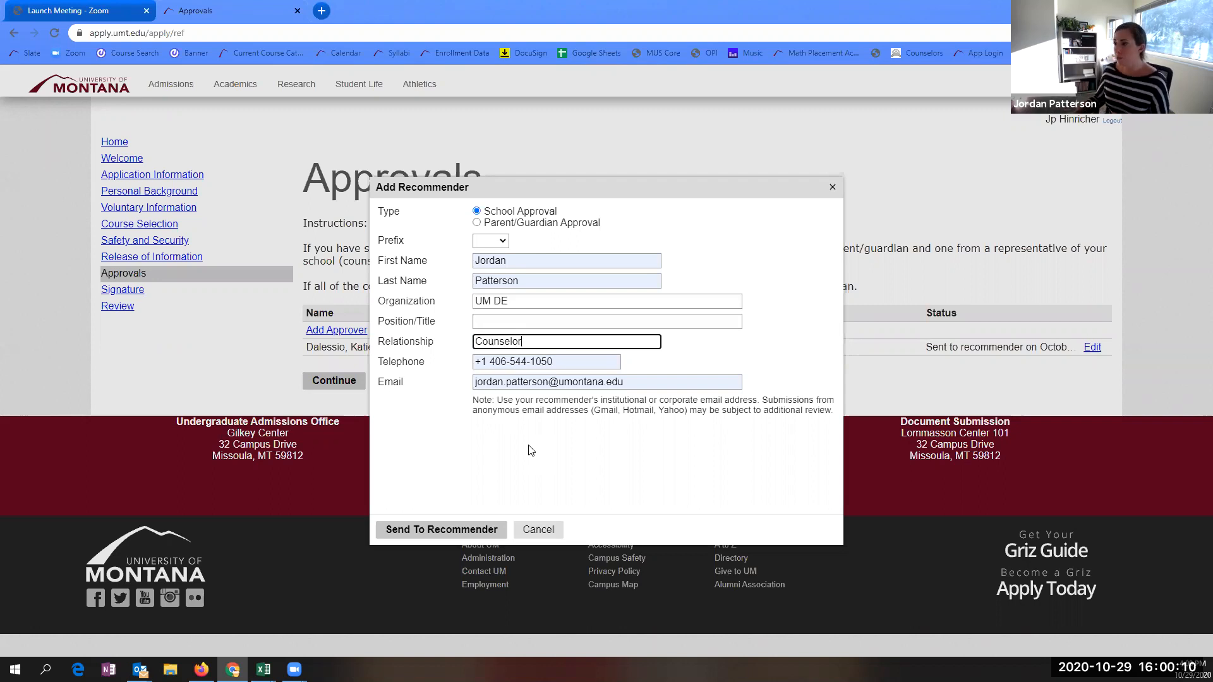
{"action": "left_click", "coordinate": [433, 536]}
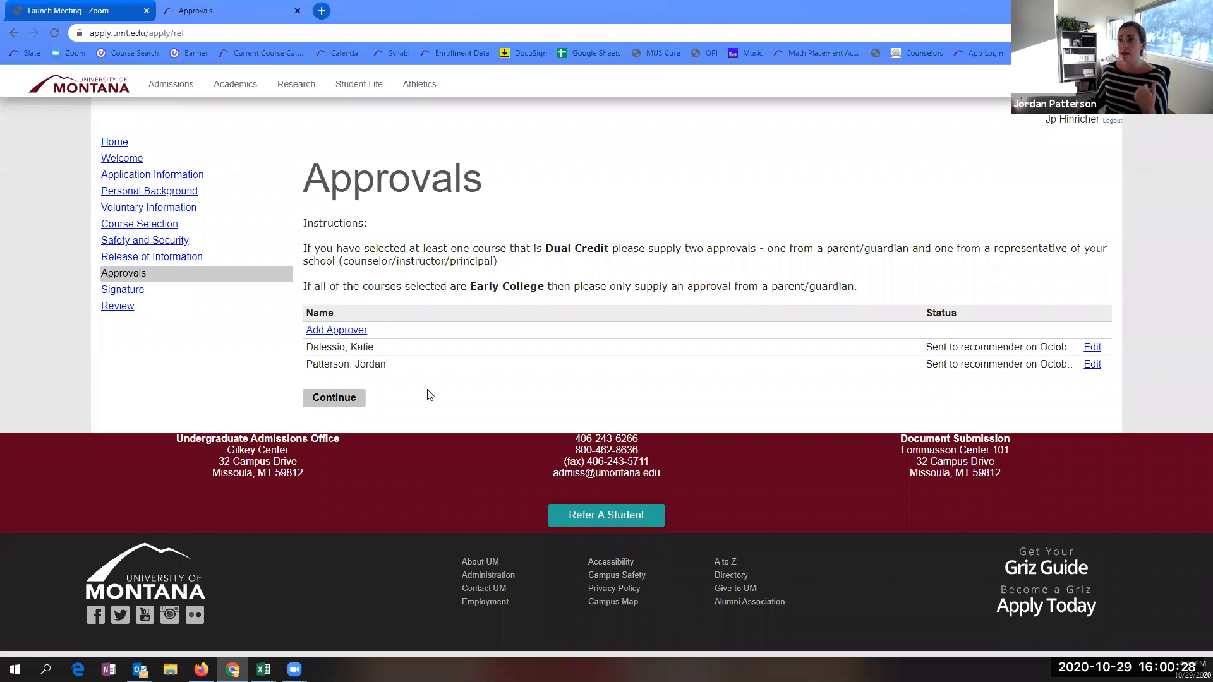
{"action": "left_click_drag", "start_coordinate": [304, 292], "coordinate": [582, 298]}
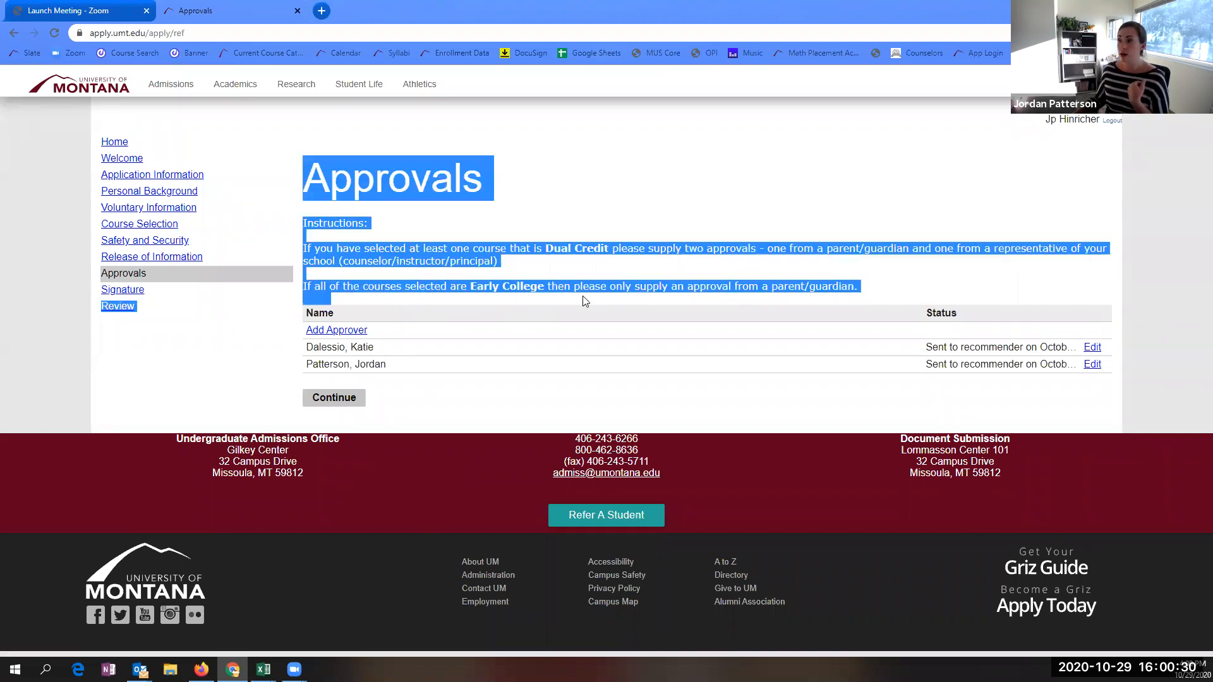
{"action": "left_click", "coordinate": [671, 303]}
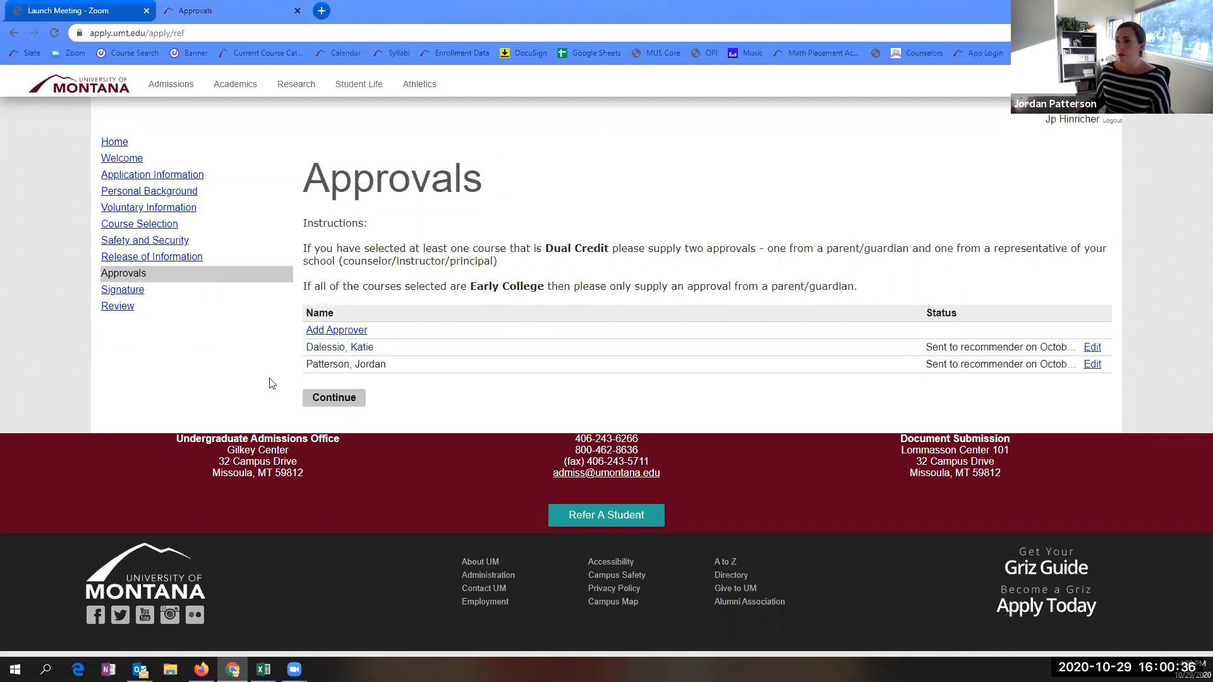
- Sign the certification with the applicant's full legal name and confirm to reach Review
{"action": "left_click", "coordinate": [319, 402]}
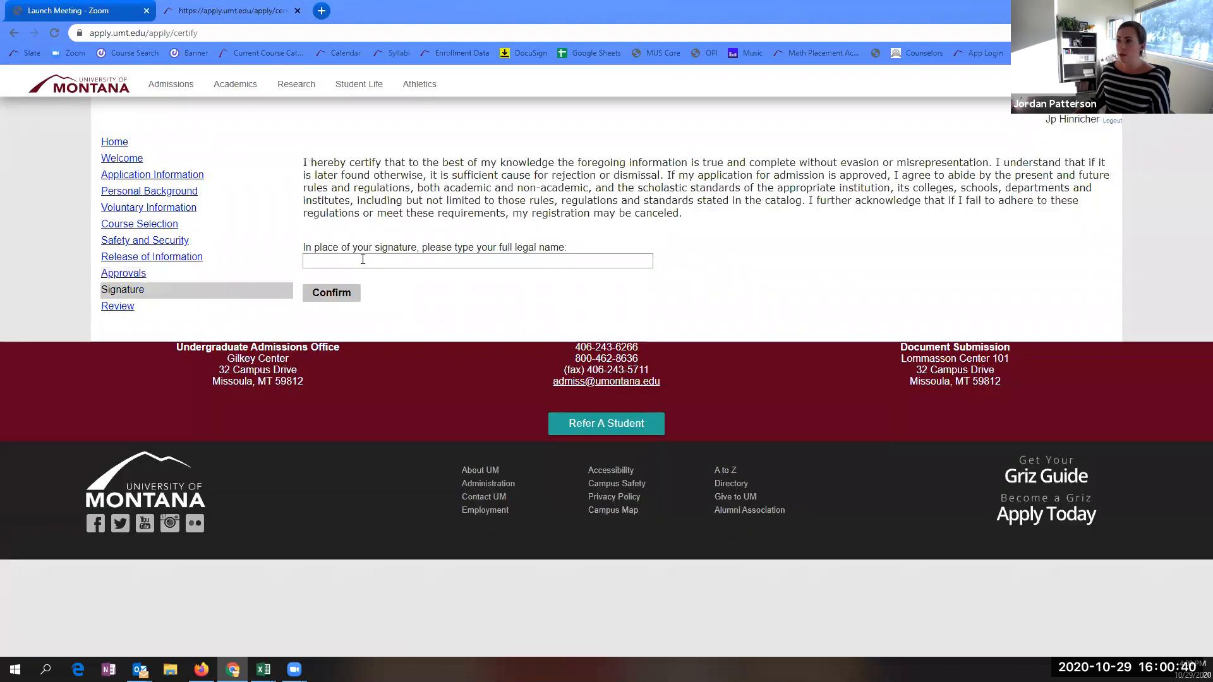
{"action": "left_click", "coordinate": [361, 264]}
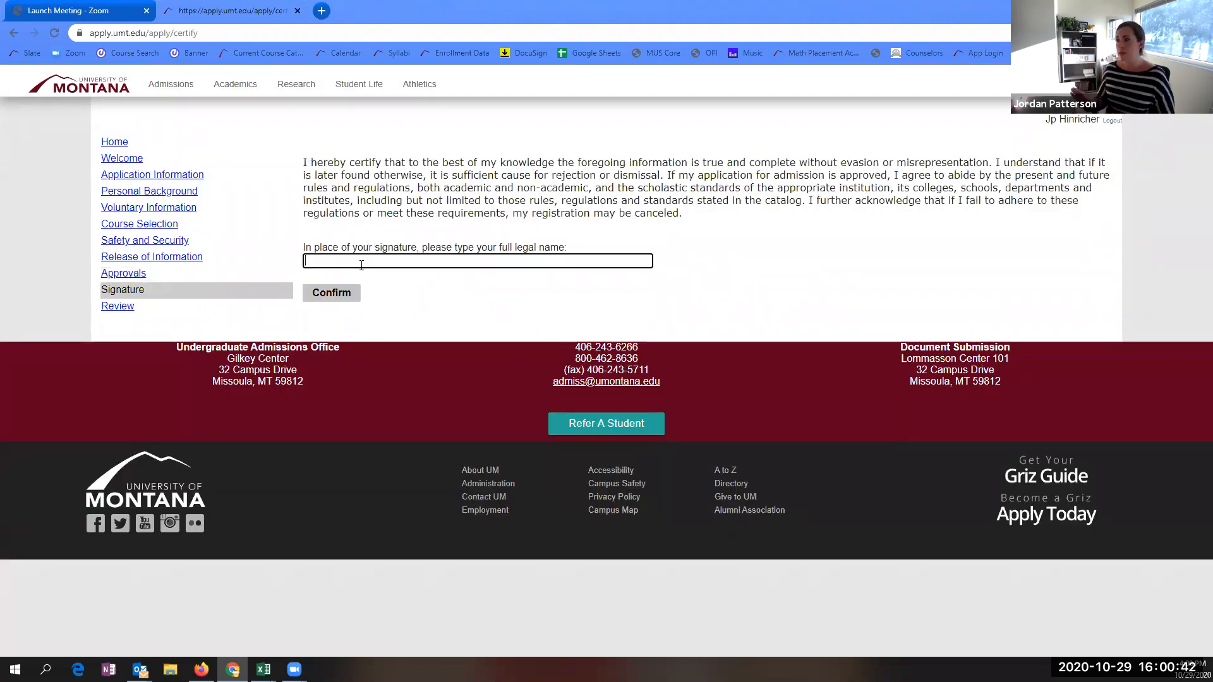
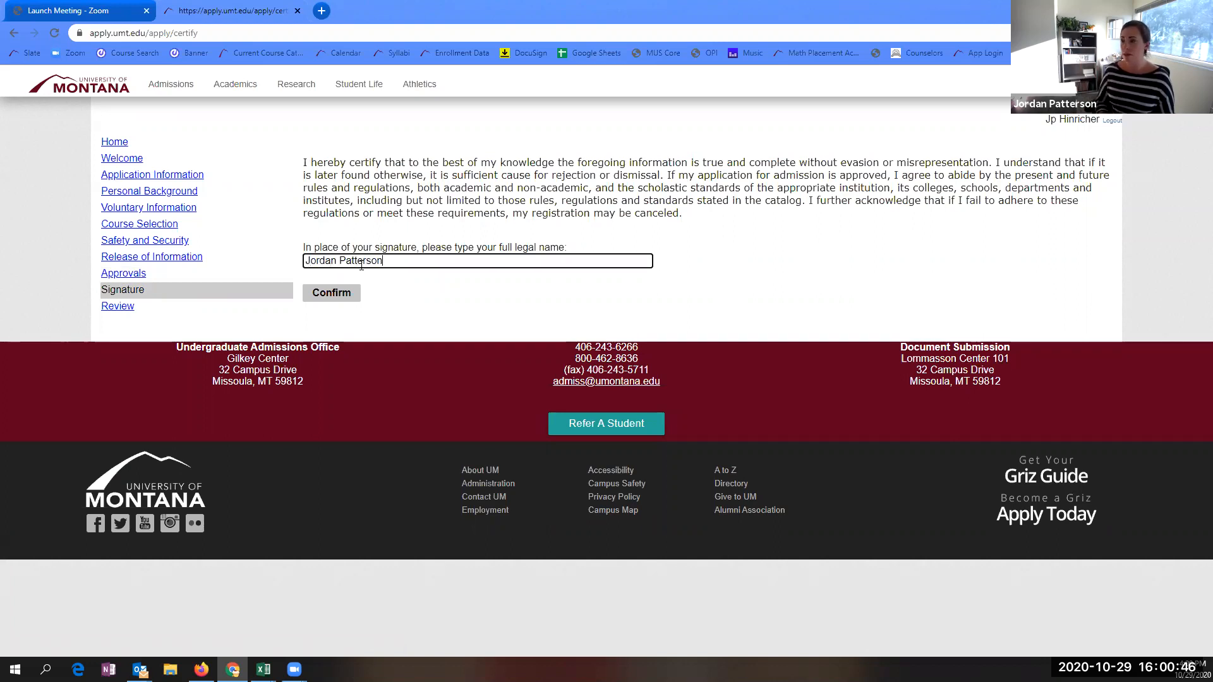
{"action": "left_click", "coordinate": [341, 296]}
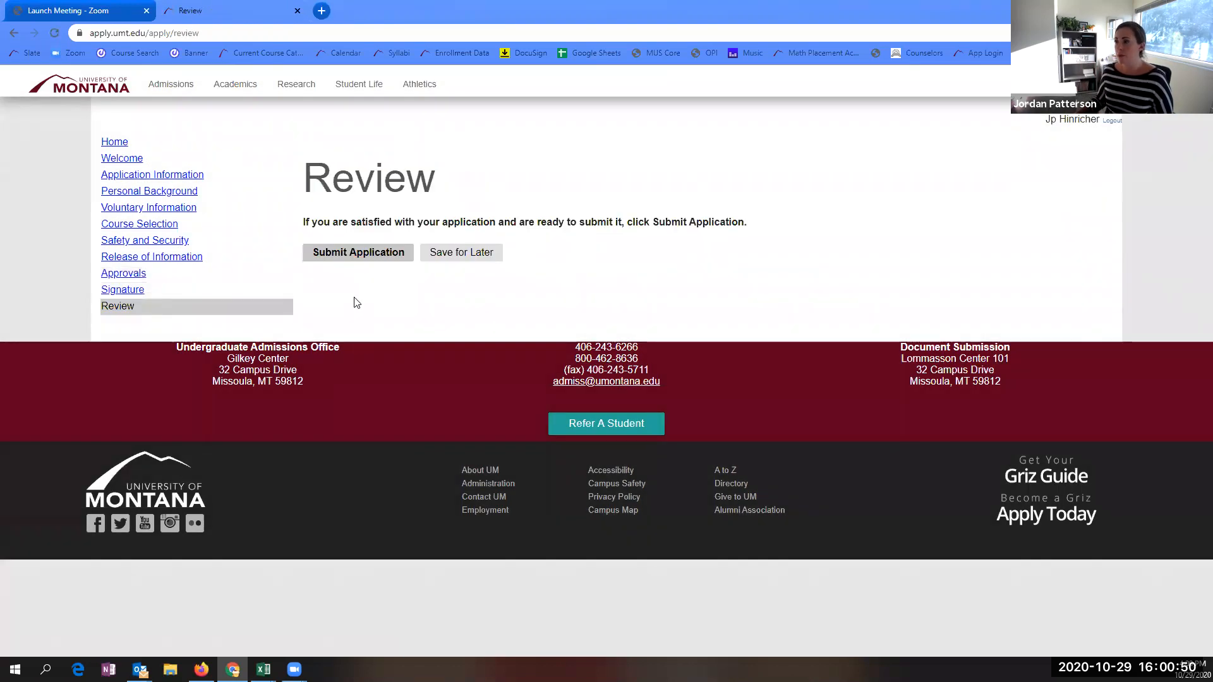
- Exclude the parent/guardian approver and check the Review step for resulting errors
{"action": "left_click", "coordinate": [153, 274]}
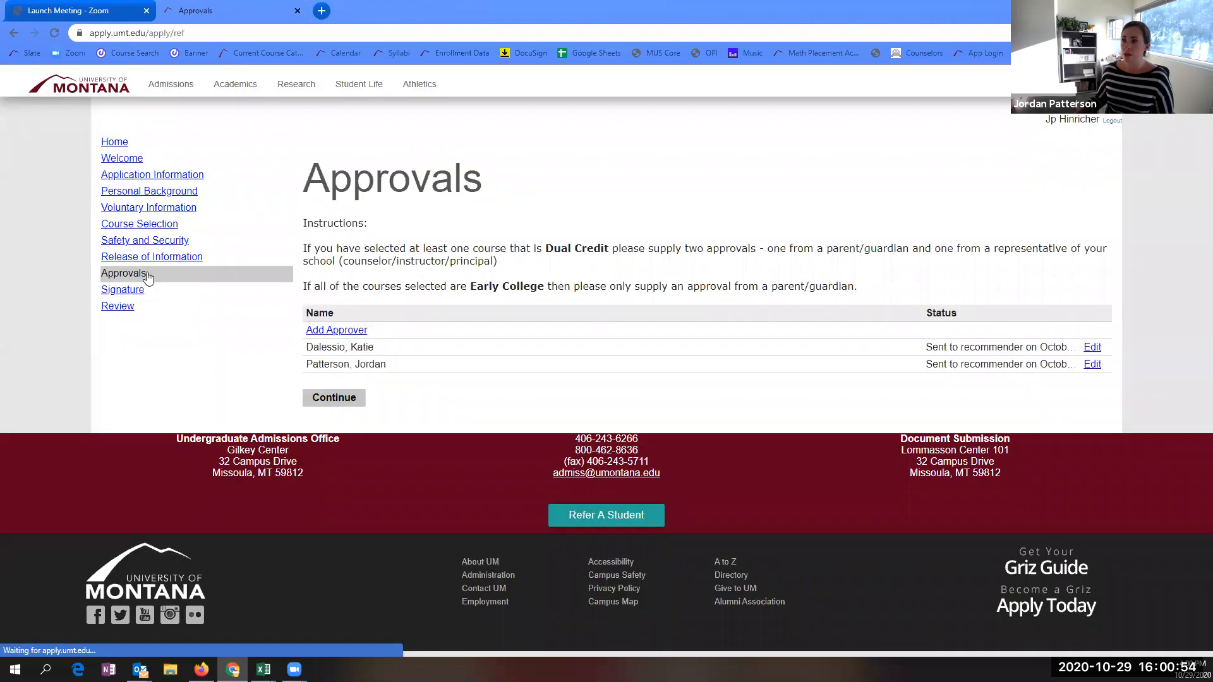
{"action": "left_click", "coordinate": [1092, 347]}
{"action": "left_click", "coordinate": [542, 532]}
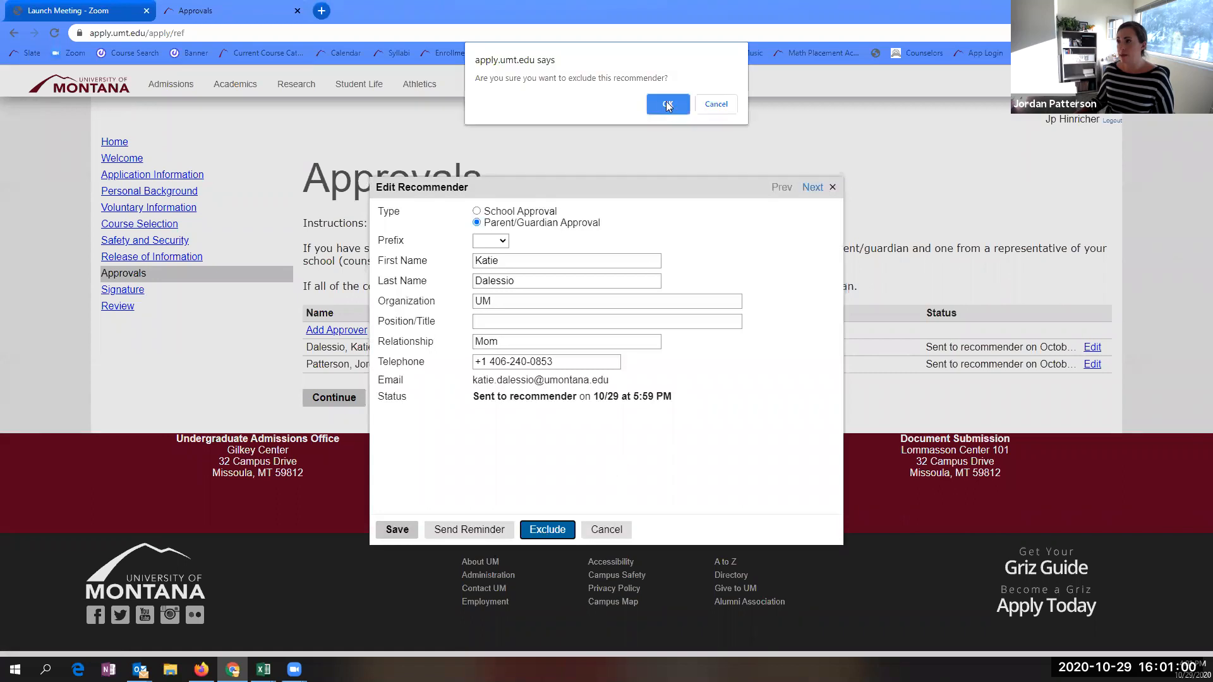
{"action": "left_click", "coordinate": [668, 103]}
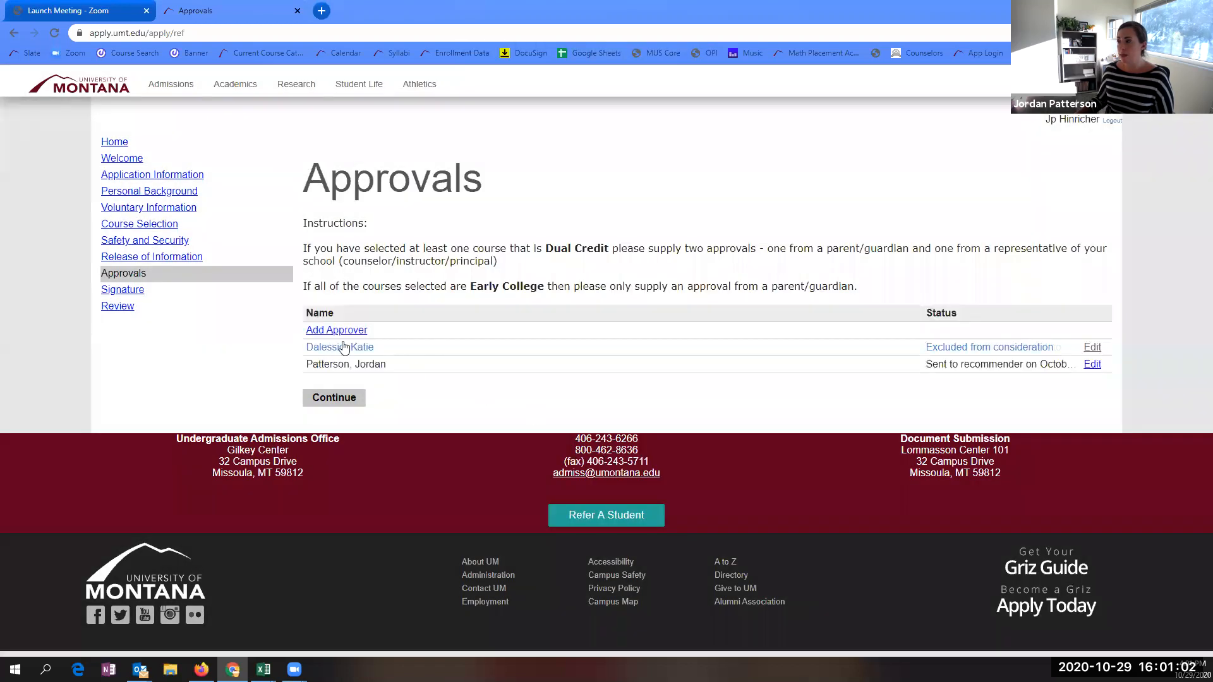
{"action": "left_click", "coordinate": [129, 312]}
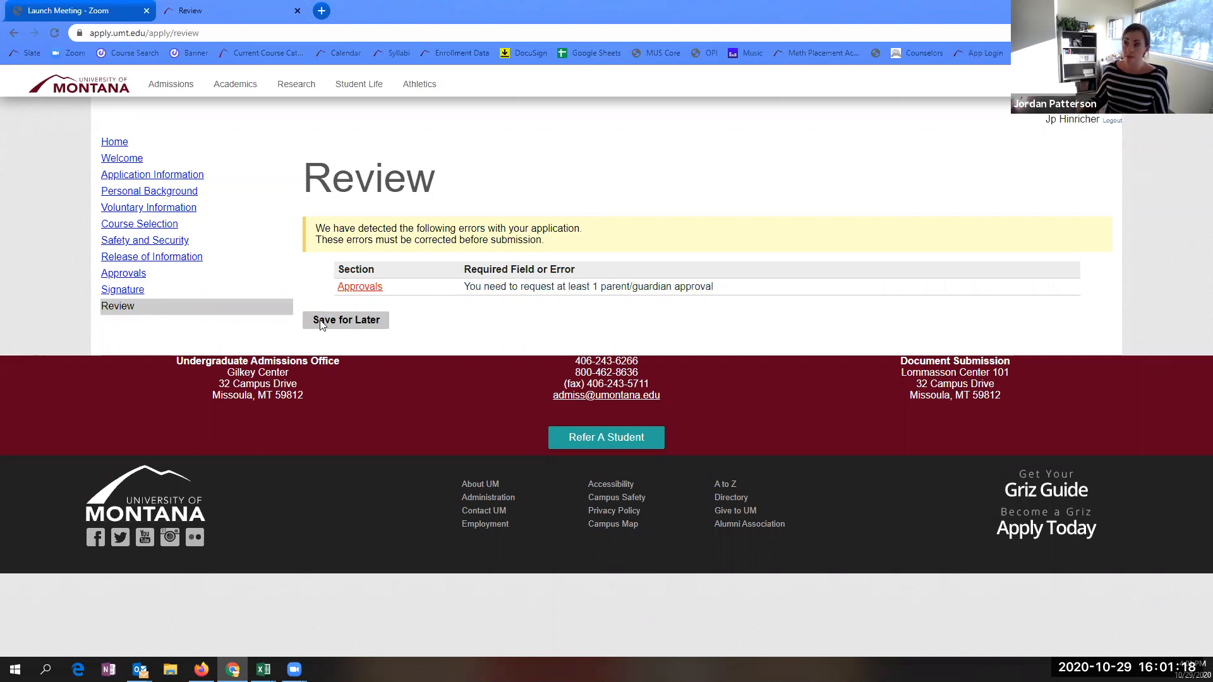
- Reinstate the parent/guardian approver and continue to the signature step
{"action": "left_click", "coordinate": [135, 274]}
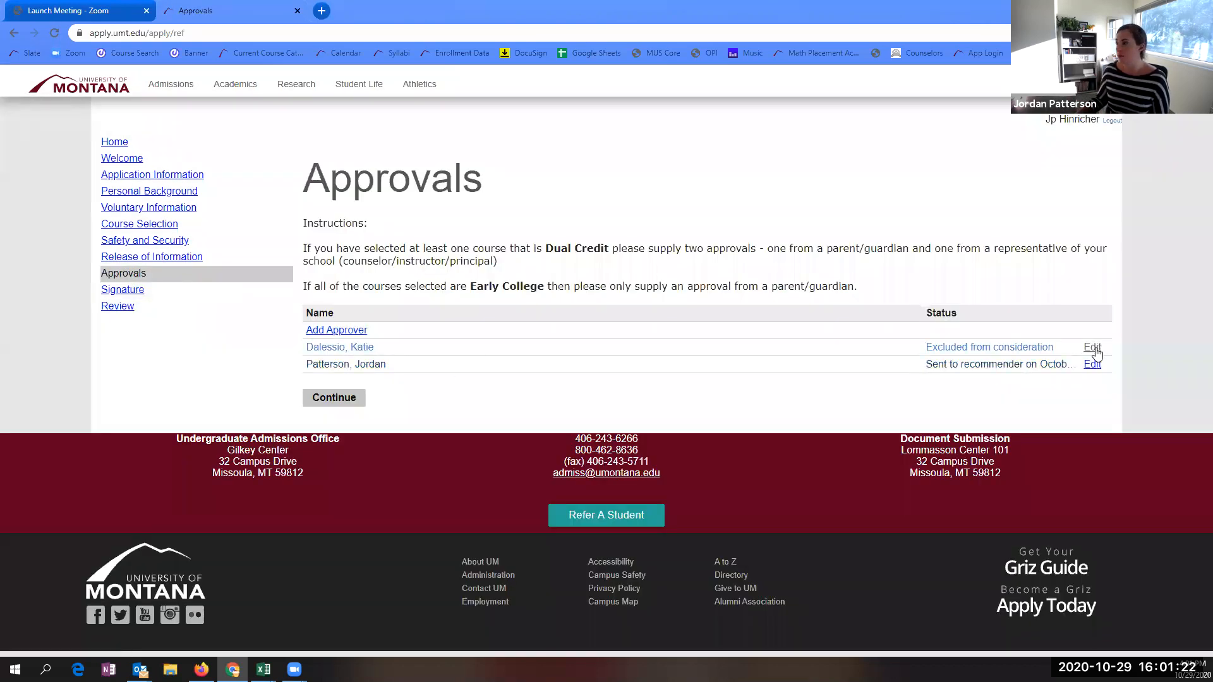
{"action": "left_click", "coordinate": [1093, 348]}
{"action": "left_click", "coordinate": [406, 452]}
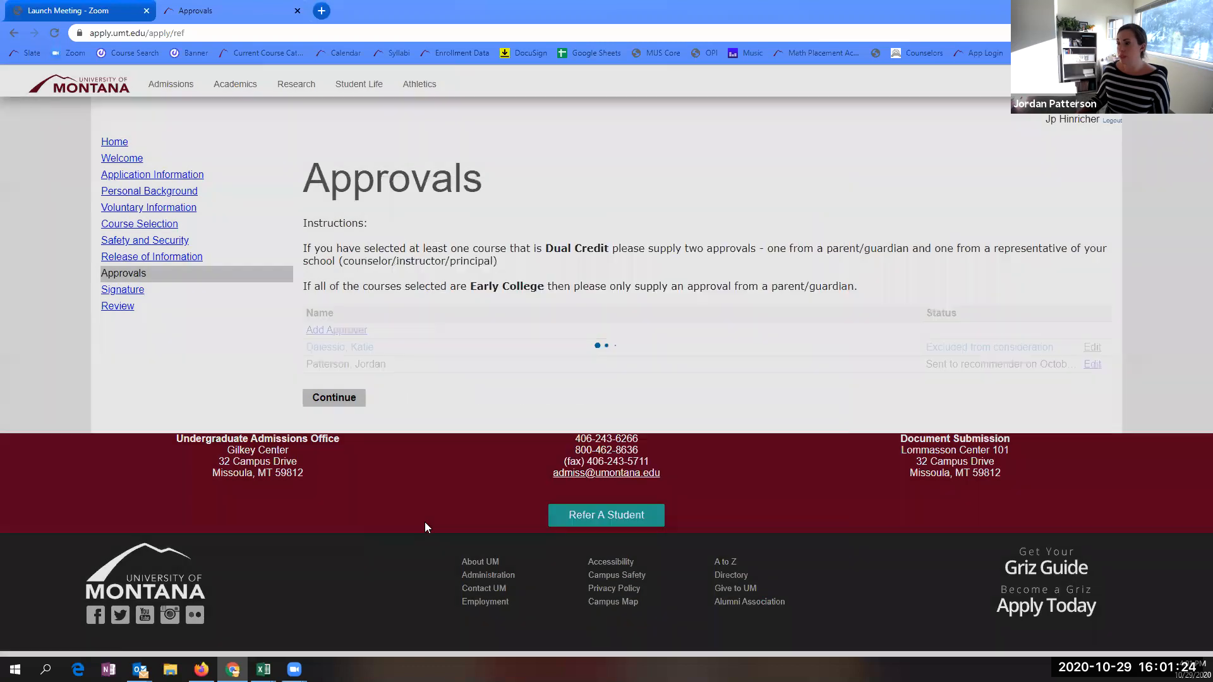
{"action": "left_click", "coordinate": [353, 407]}
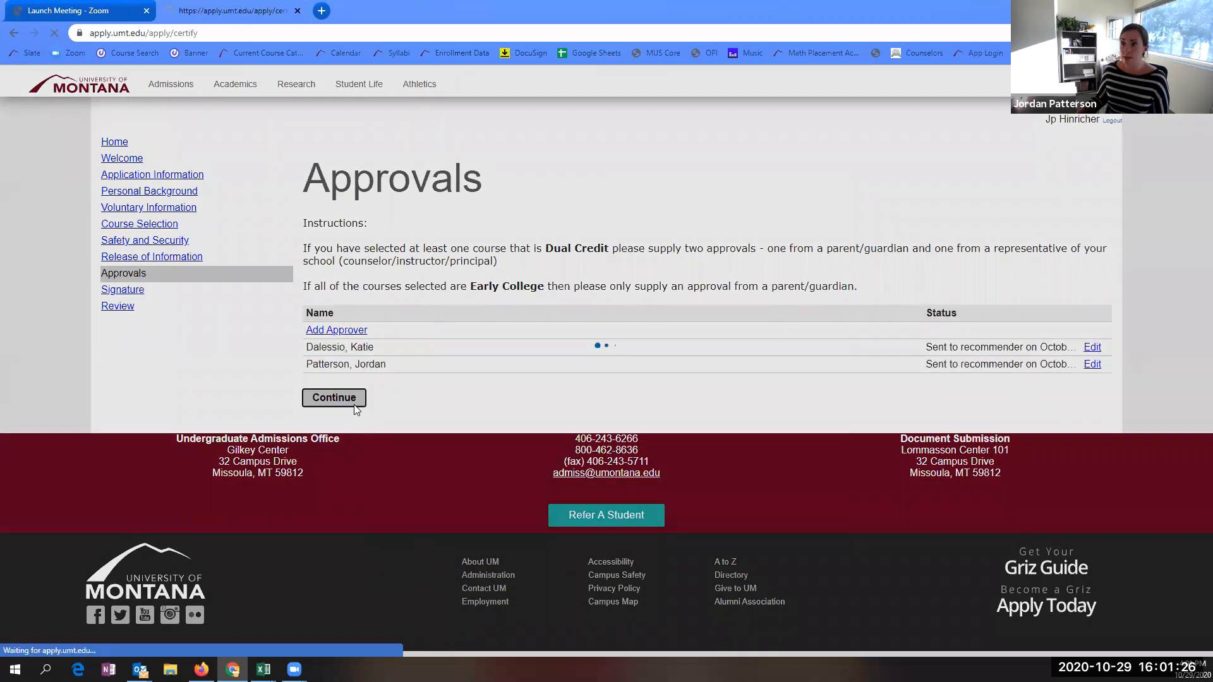
- Submit the application, confirm it, and view the approval request e-mail full screen
{"action": "left_click", "coordinate": [341, 320]}
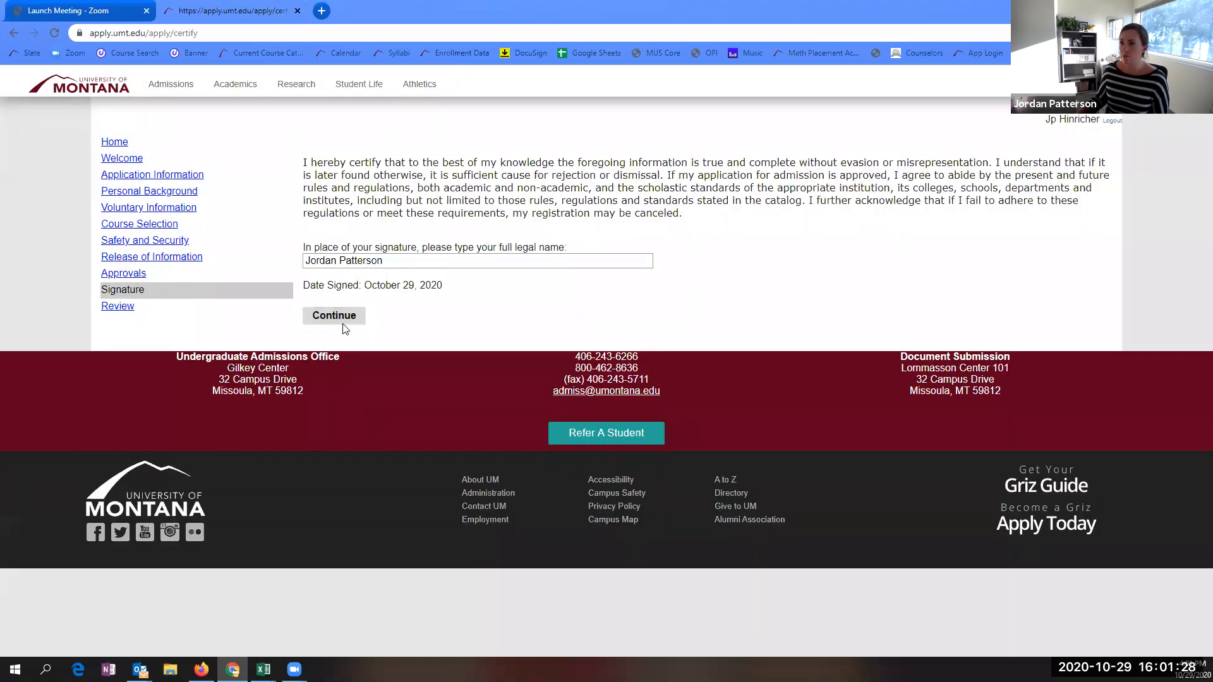
{"action": "left_click", "coordinate": [366, 258]}
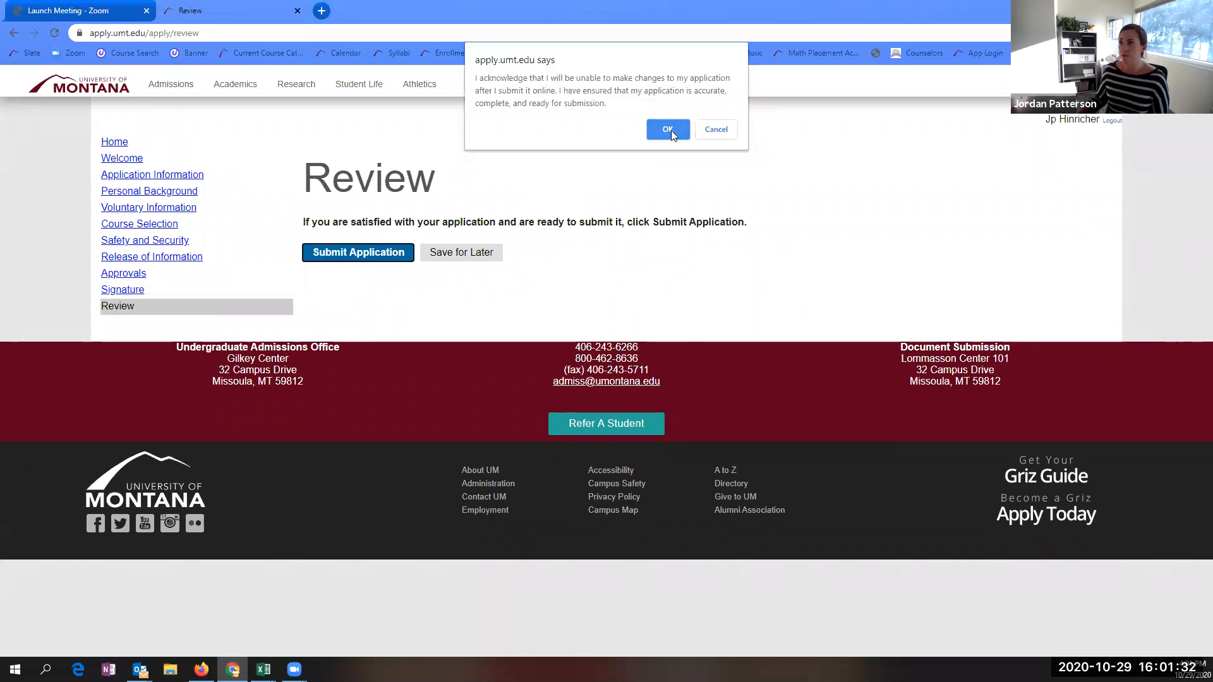
{"action": "left_click", "coordinate": [670, 129]}
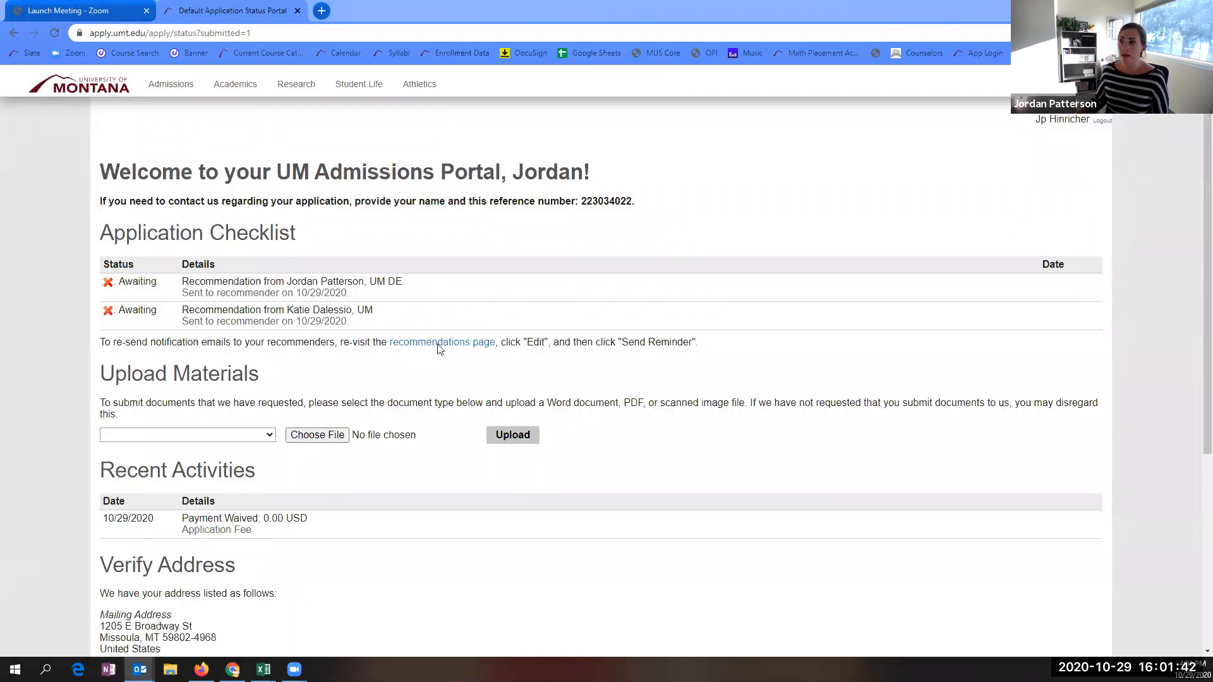
{"action": "scroll", "coordinate": [291, 366], "scroll_direction": "down", "scroll_amount": 2}
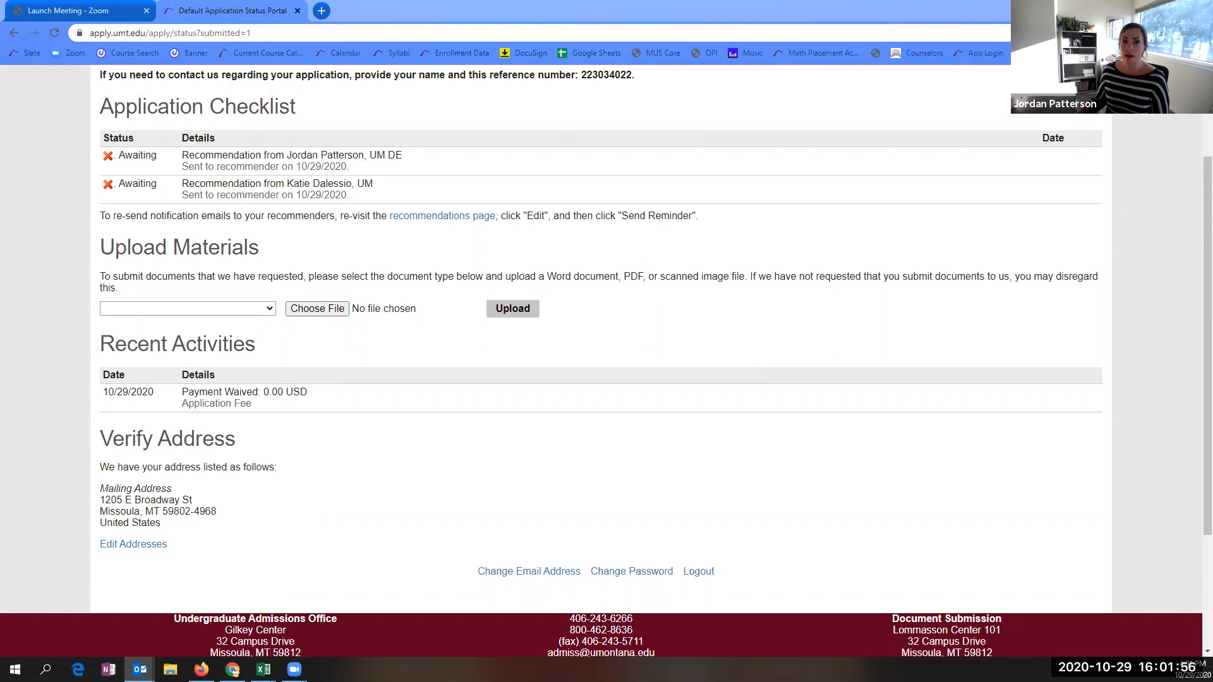
{"action": "left_click", "coordinate": [882, 72]}
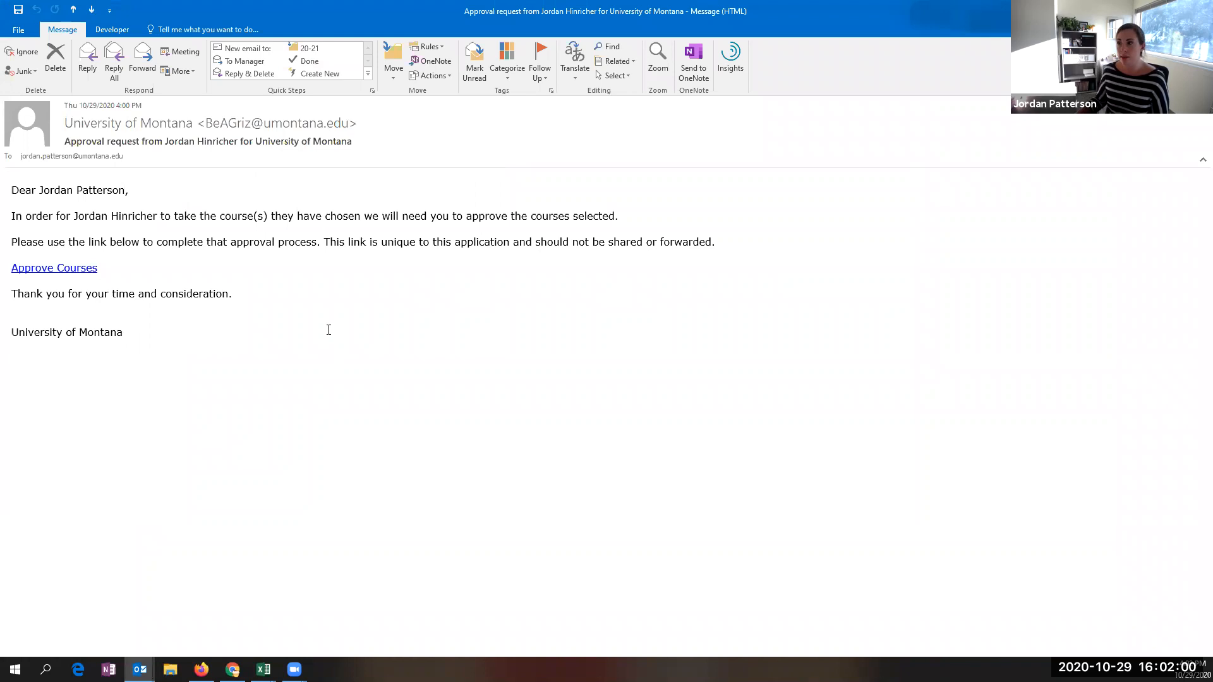
- Follow the Approve Courses link in the e-mail to open the Recommendation page
{"action": "left_click", "coordinate": [82, 275]}
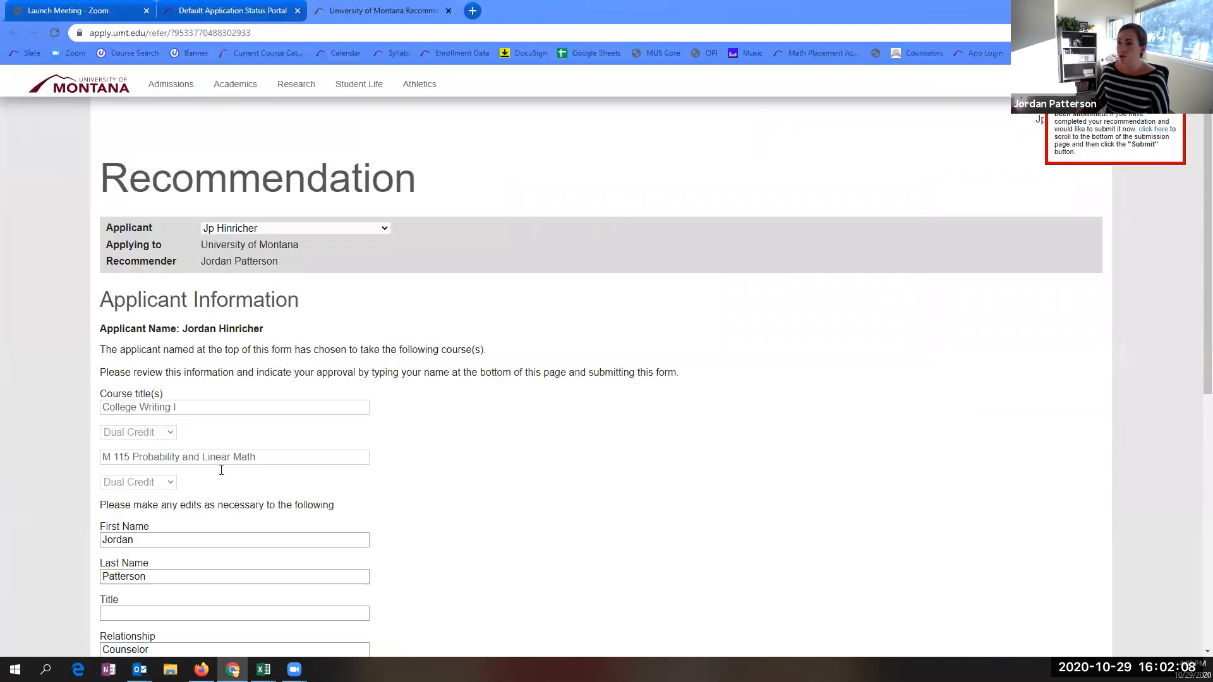
- Sign the counselor's recommendation by entering the recommender's full name in the signature field
{"action": "scroll", "coordinate": [221, 470], "scroll_direction": "down", "scroll_amount": 3}
{"action": "scroll", "coordinate": [163, 528], "scroll_direction": "down", "scroll_amount": 3}
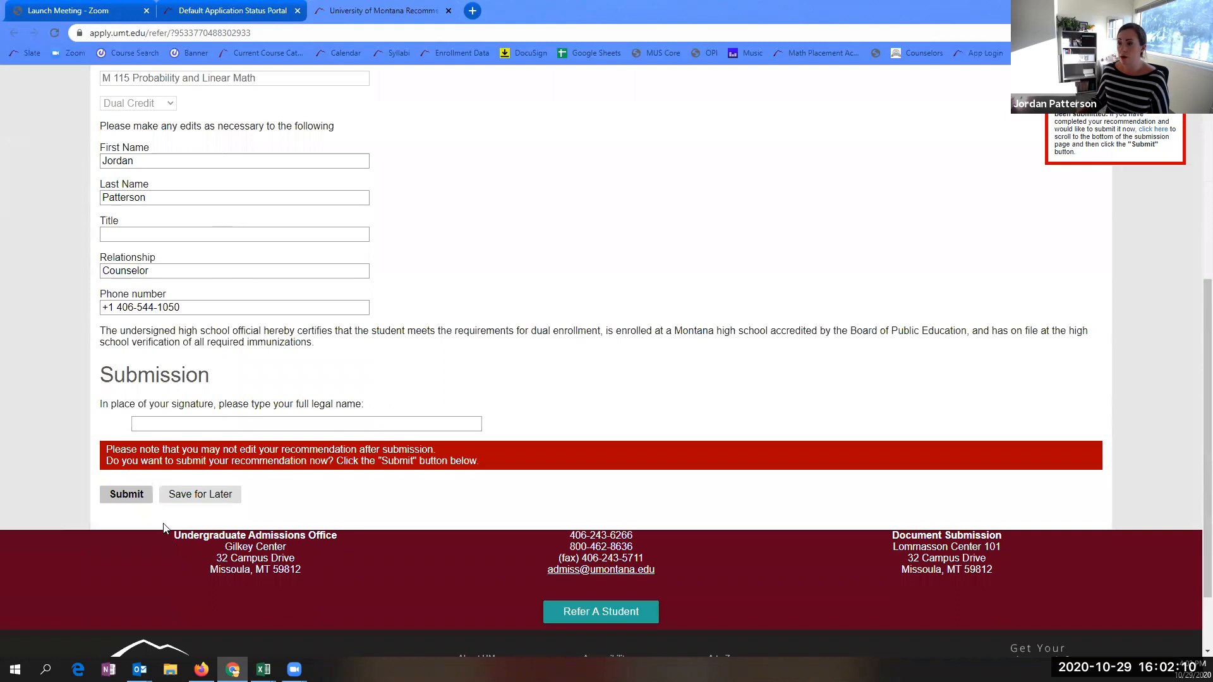
{"action": "scroll", "coordinate": [163, 528], "scroll_direction": "down", "scroll_amount": 1}
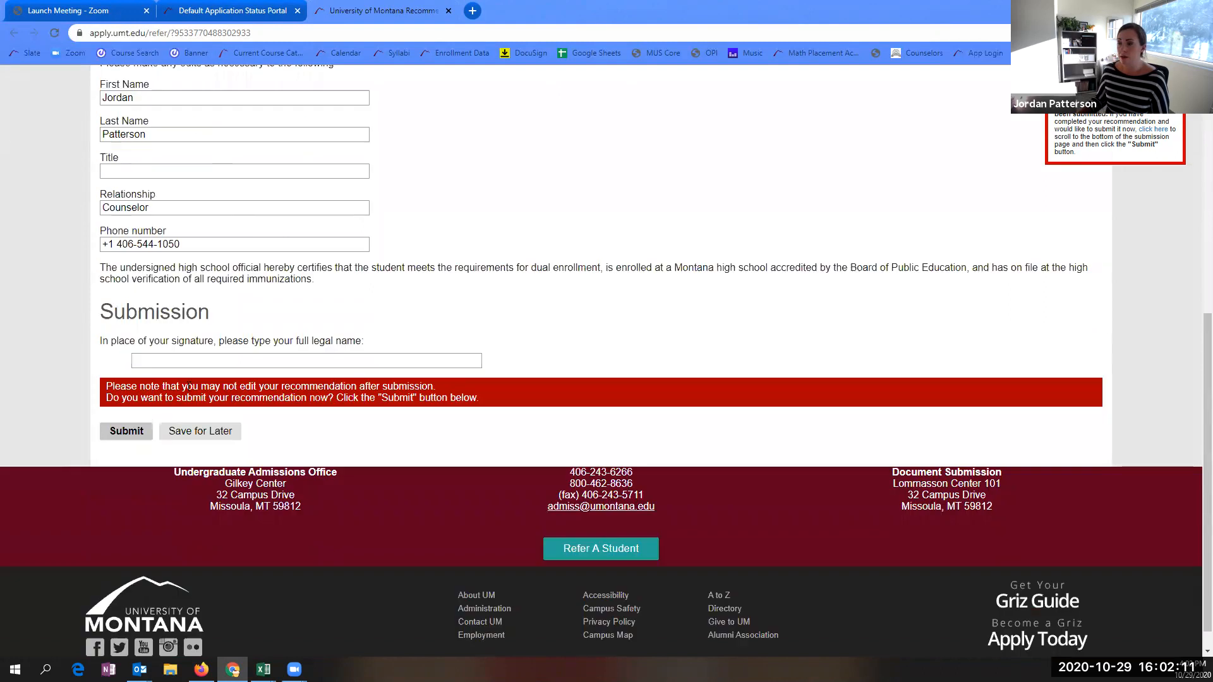
{"action": "left_click", "coordinate": [158, 362]}
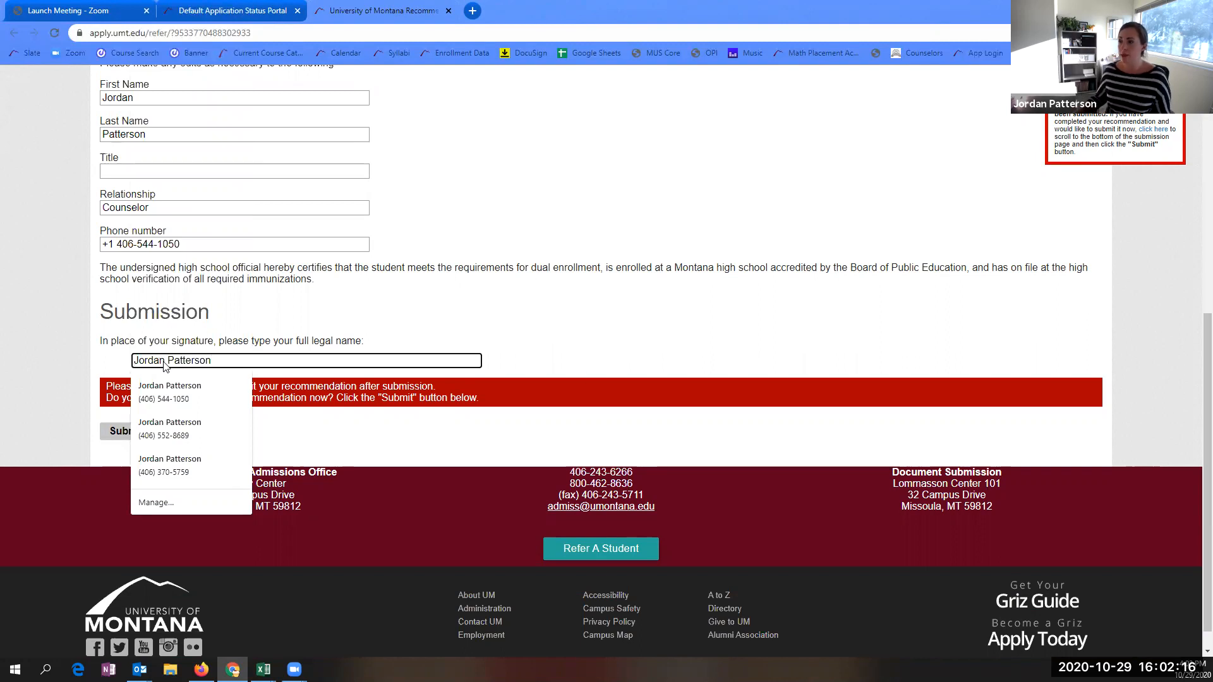
{"action": "left_click", "coordinate": [349, 322]}
- Fill the required Title as 'Dual Enrollment' and submit the recommendation, confirming it
{"action": "left_click", "coordinate": [136, 434]}
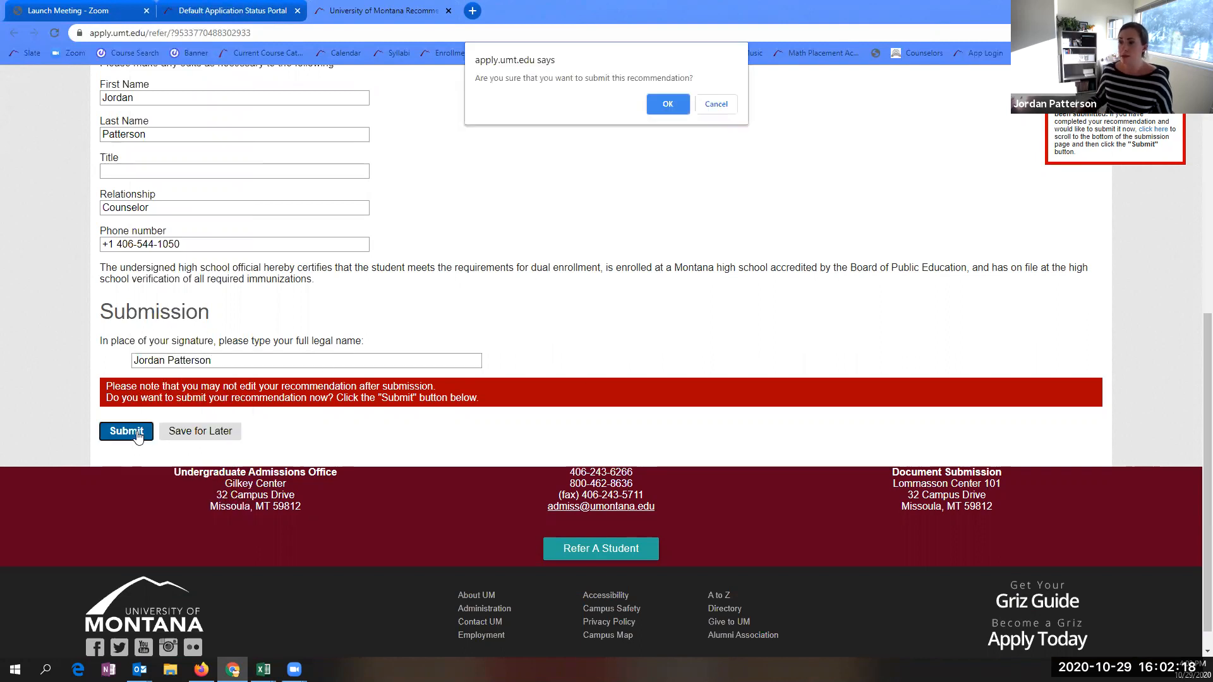
{"action": "left_click", "coordinate": [667, 104]}
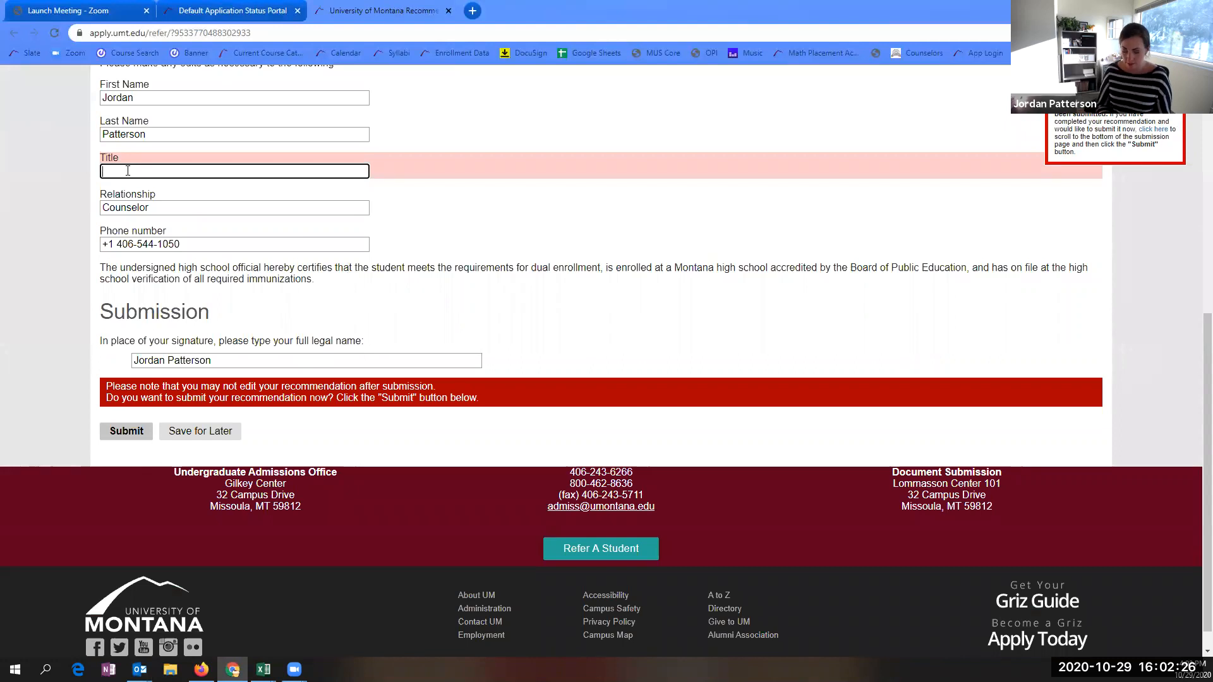
{"action": "type", "text": "DUal Ernoll"}
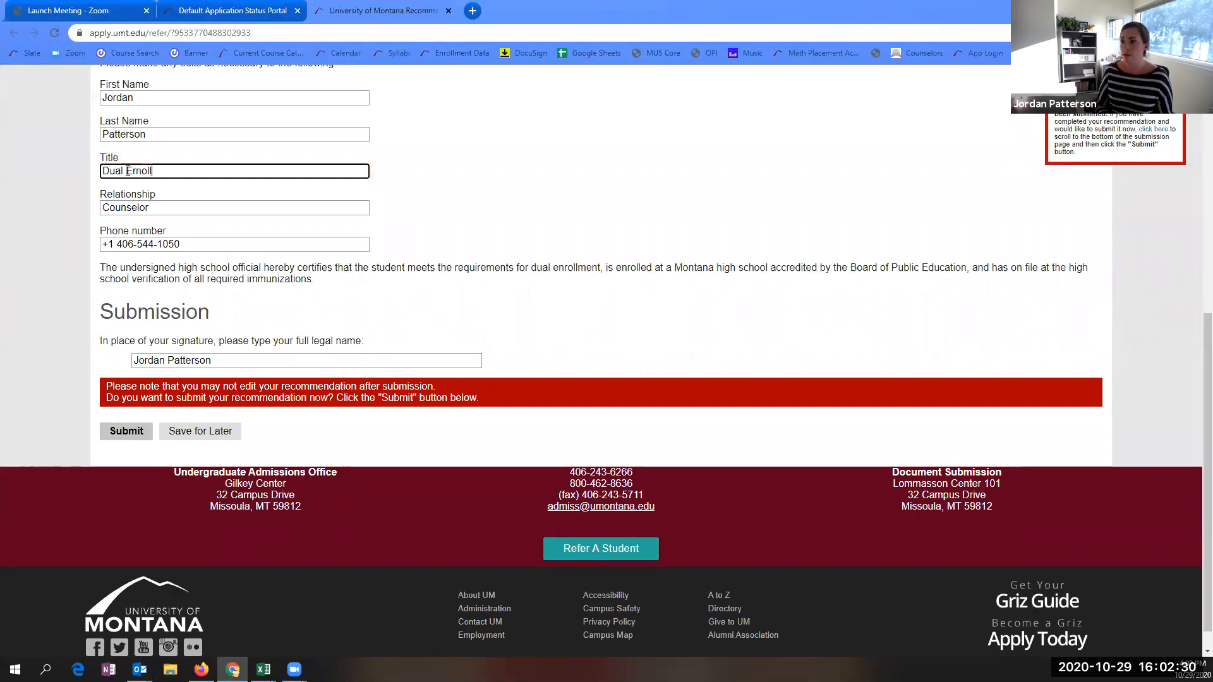
{"action": "key", "text": "BackSpace"}
{"action": "key", "text": "BackSpace"}
{"action": "key", "text": "BackSpace"}
{"action": "key", "text": "BackSpace"}
{"action": "key", "text": "BackSpace"}
{"action": "type", "text": "nrollment"}
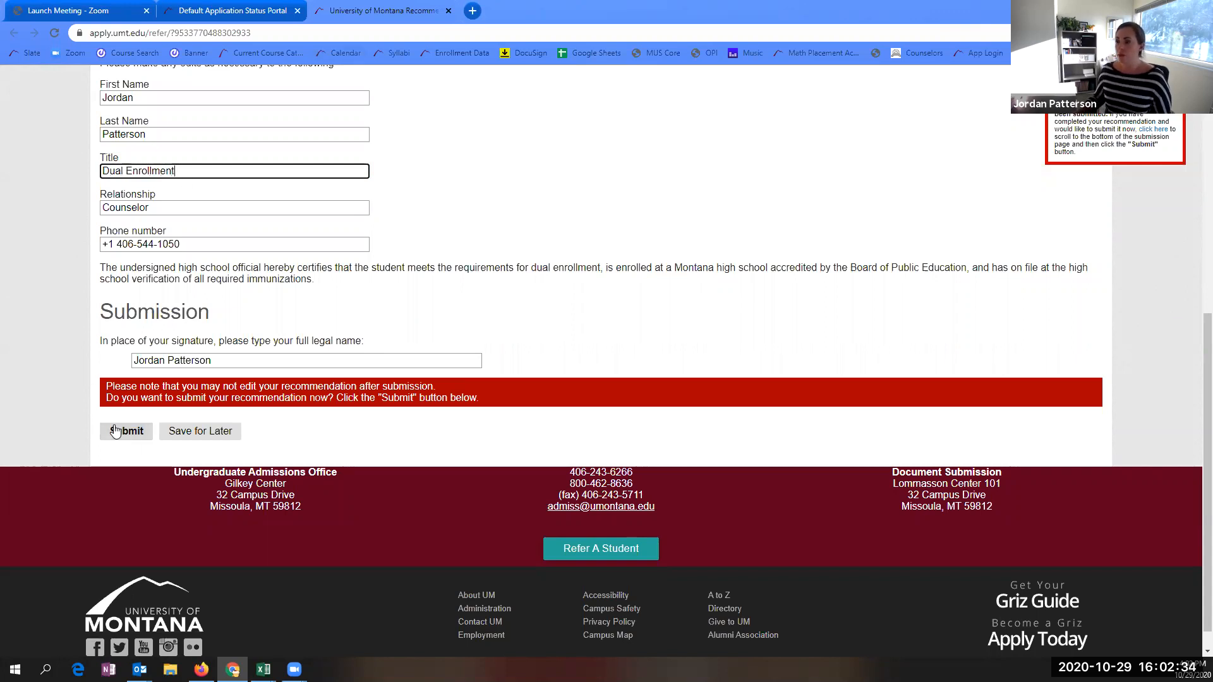
{"action": "left_click", "coordinate": [115, 431]}
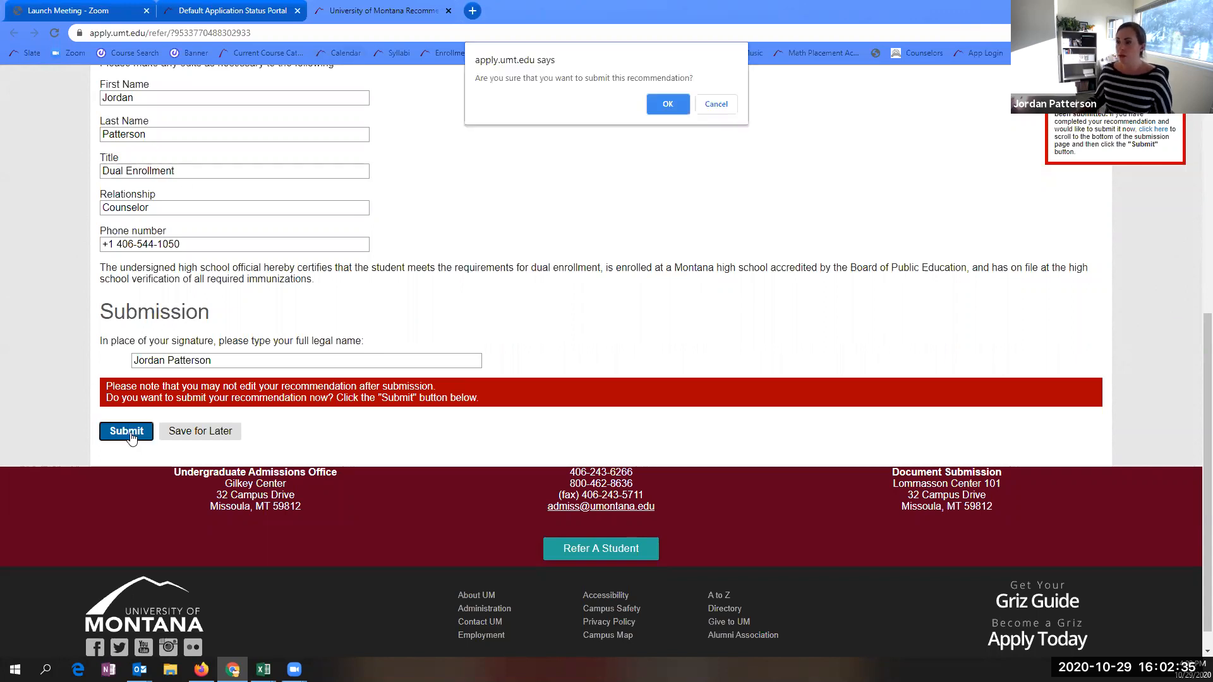
{"action": "left_click", "coordinate": [661, 108]}
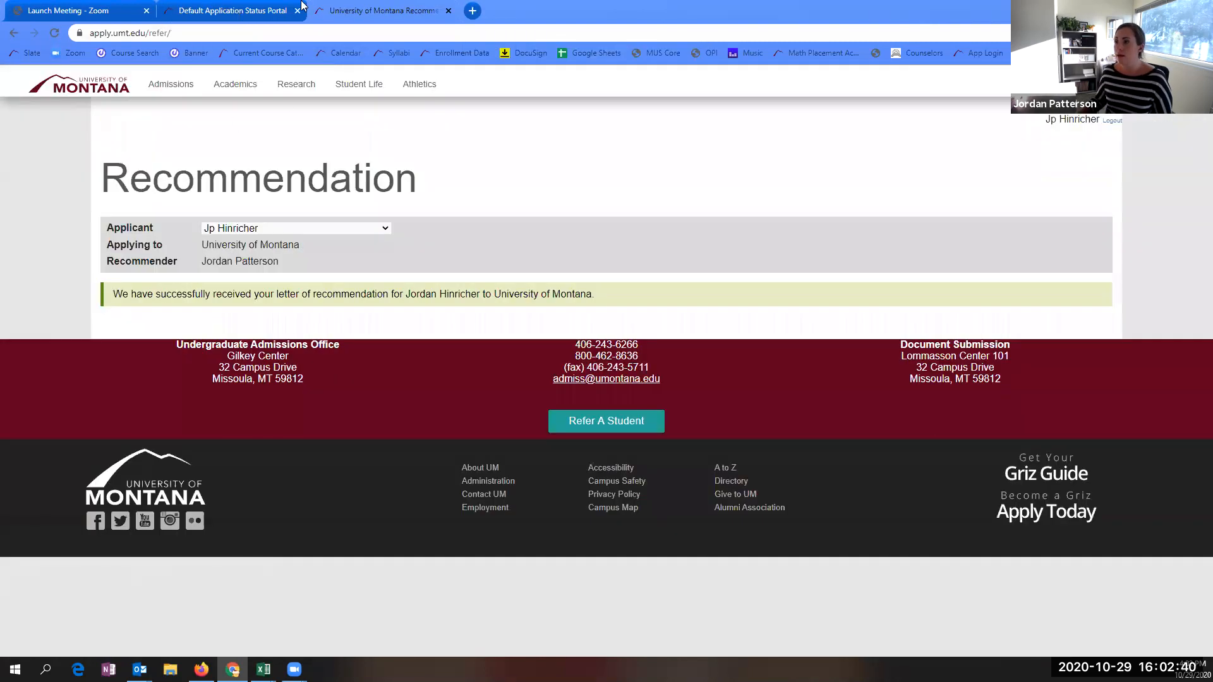
- Close the recommendation form and review the status portal checklist: first recommendation Received, second Awaiting
{"action": "left_click", "coordinate": [448, 10]}
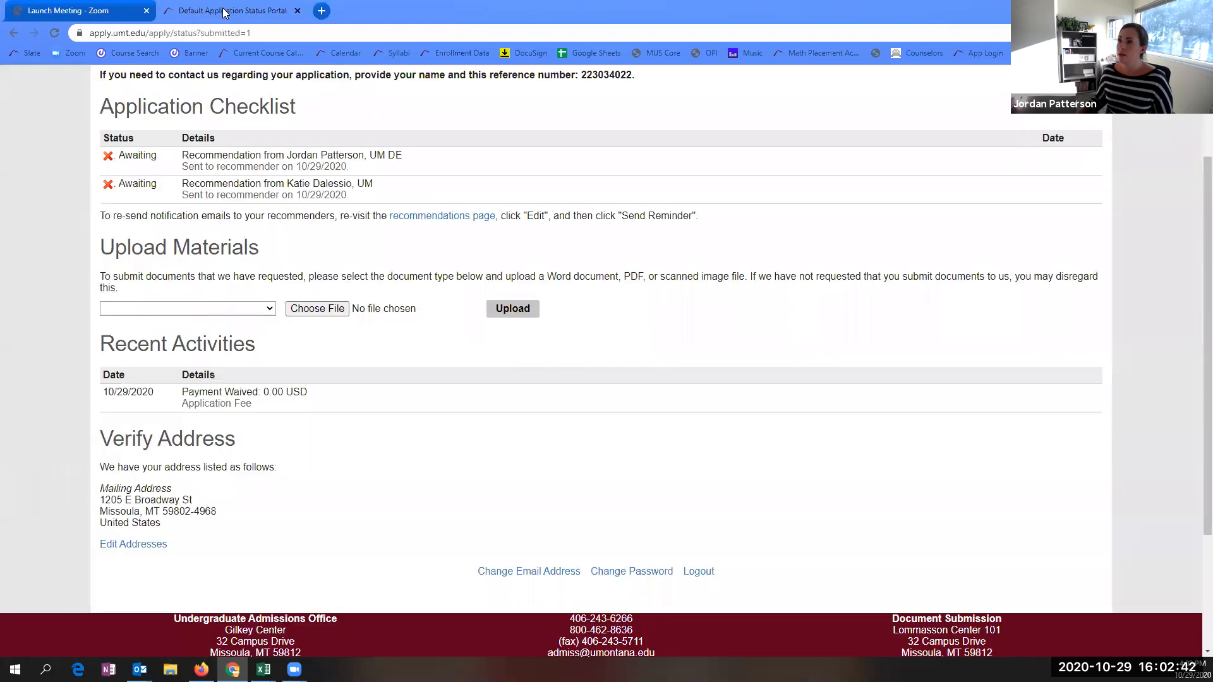
{"action": "scroll", "coordinate": [385, 208], "scroll_direction": "up", "scroll_amount": 2}
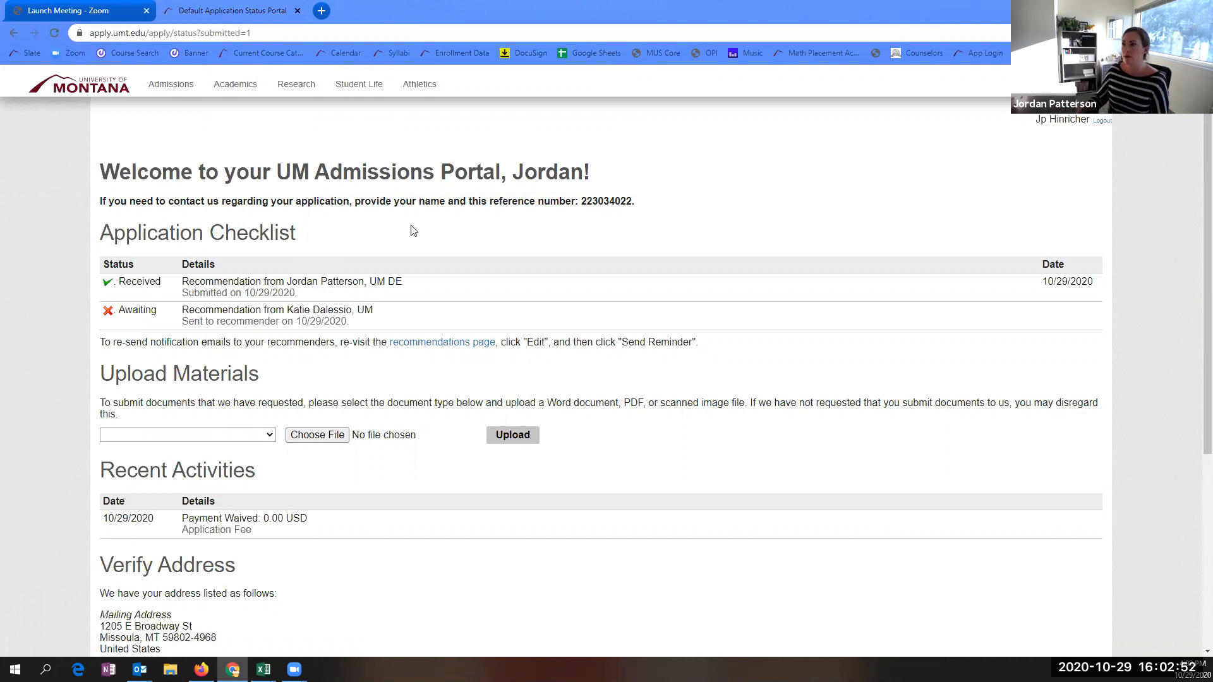
{"action": "scroll", "coordinate": [411, 262], "scroll_direction": "down", "scroll_amount": 3}
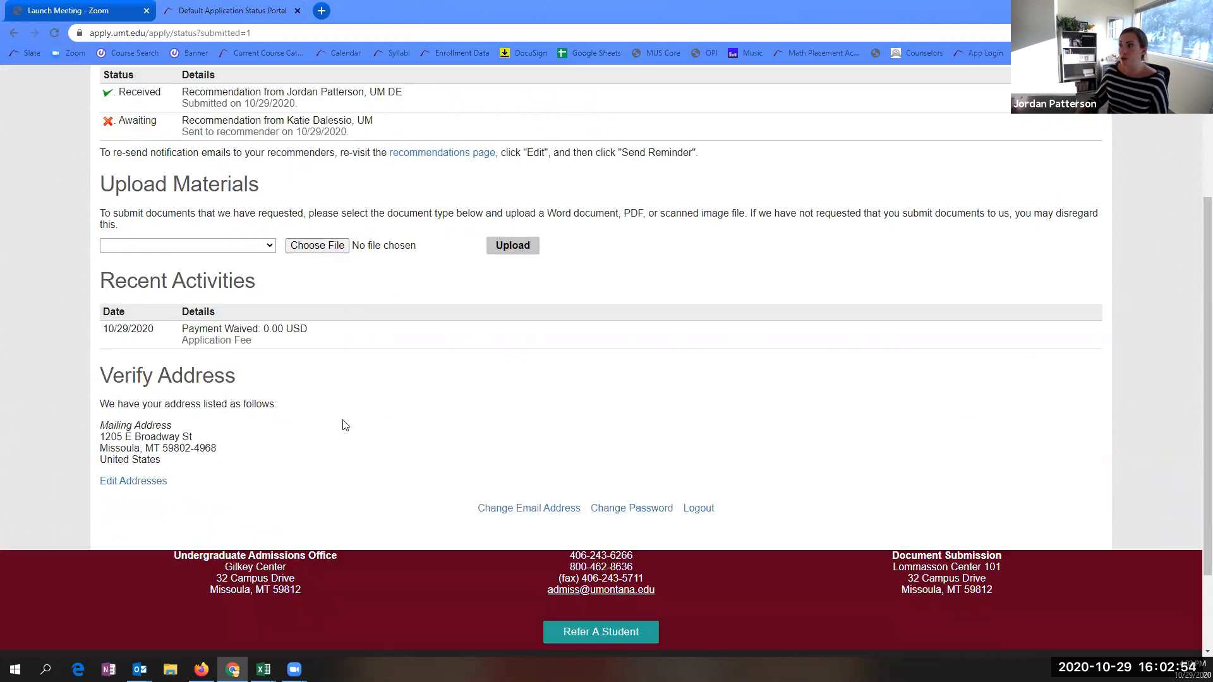
{"action": "scroll", "coordinate": [730, 351], "scroll_direction": "up", "scroll_amount": 3}
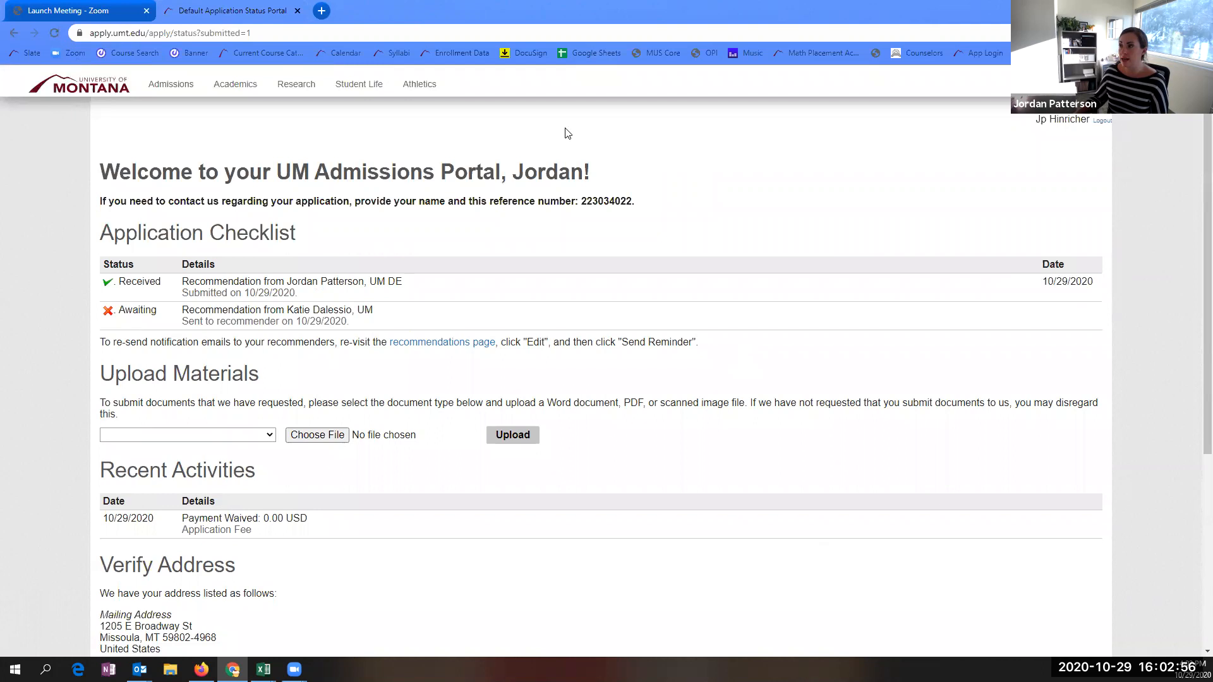